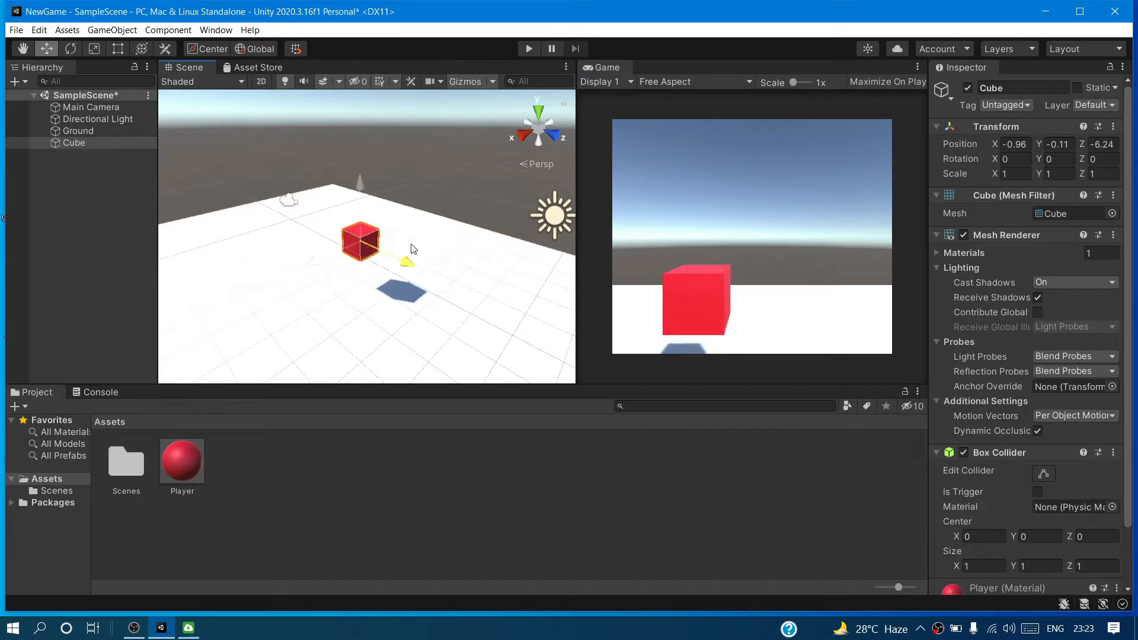
Select the Ground object and shift it slightly along the Z axis
click(258, 217)
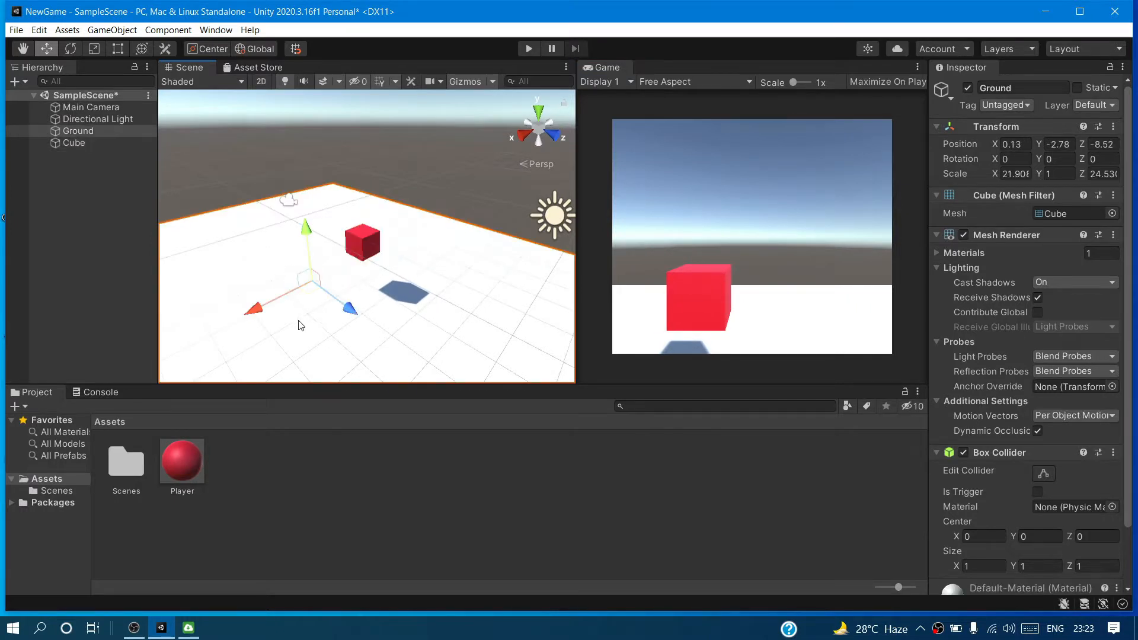
mouse_move(350, 308)
mouse_down()
mouse_move(374, 232)
mouse_move(356, 267)
mouse_move(246, 234)
mouse_move(336, 298)
mouse_up()
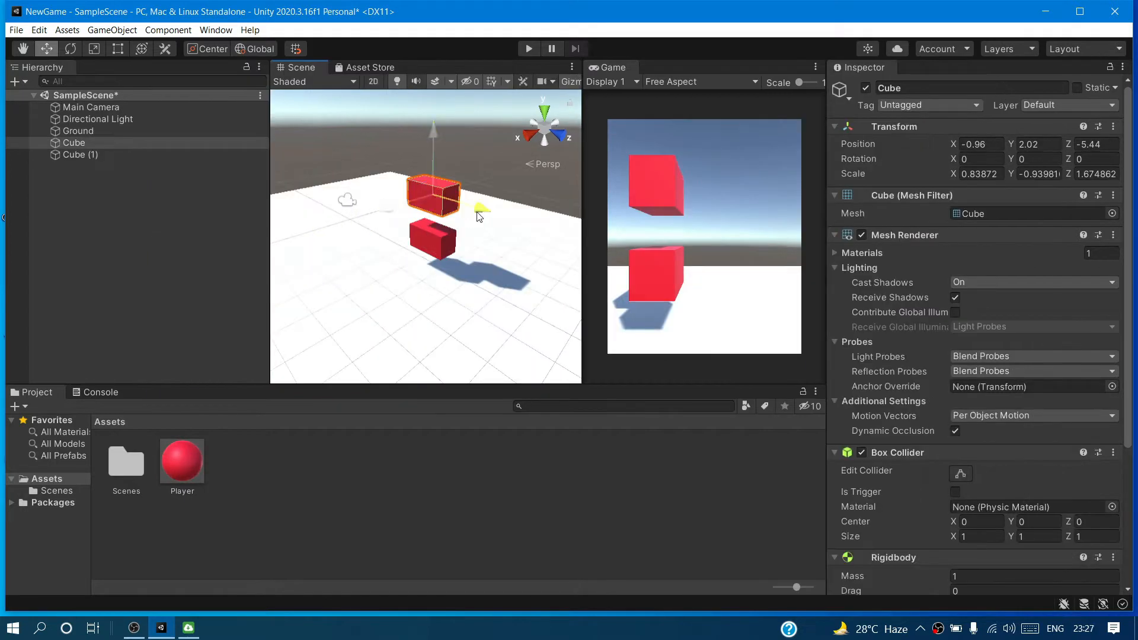
Move the upper red cube along the Z axis and play the scene
drag(452, 204, 493, 142)
click(526, 54)
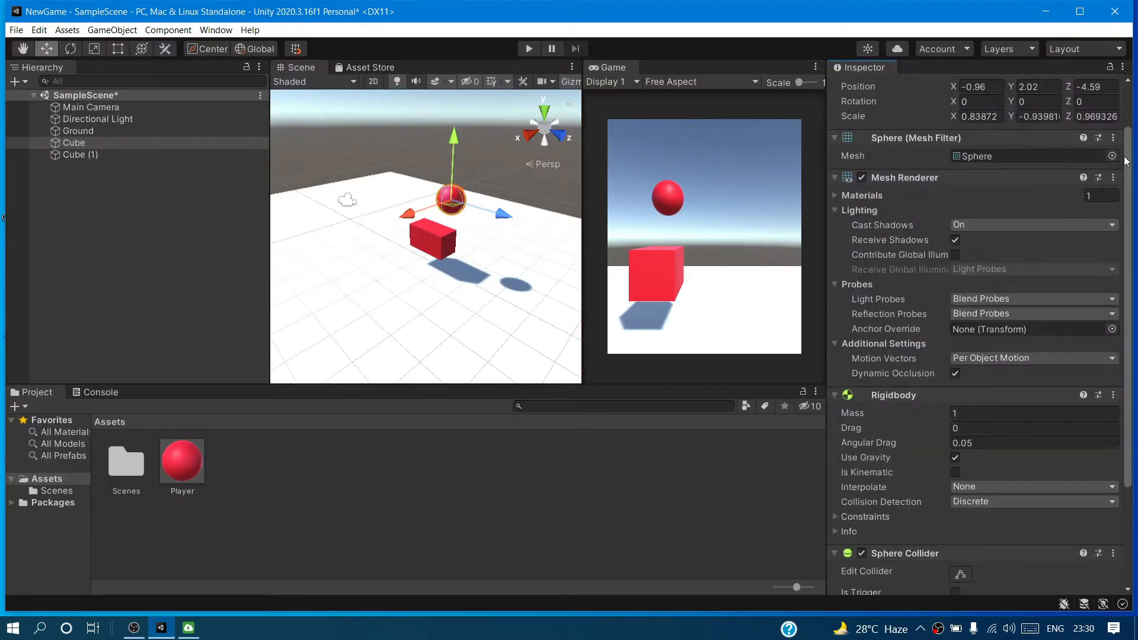
Narrow the Hierarchy and Scene view areas to enlarge the Game view
scroll(1032, 171, down, 1)
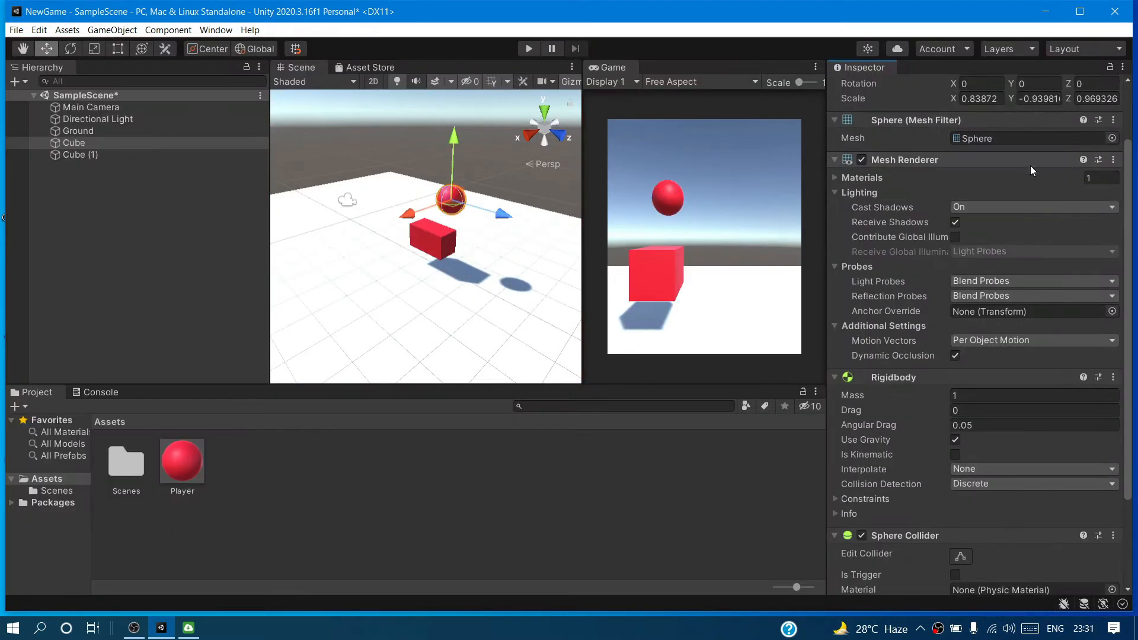
scroll(1032, 171, up, 3)
drag(270, 237, 154, 237)
drag(583, 237, 445, 238)
right_click(88, 224)
click(96, 171)
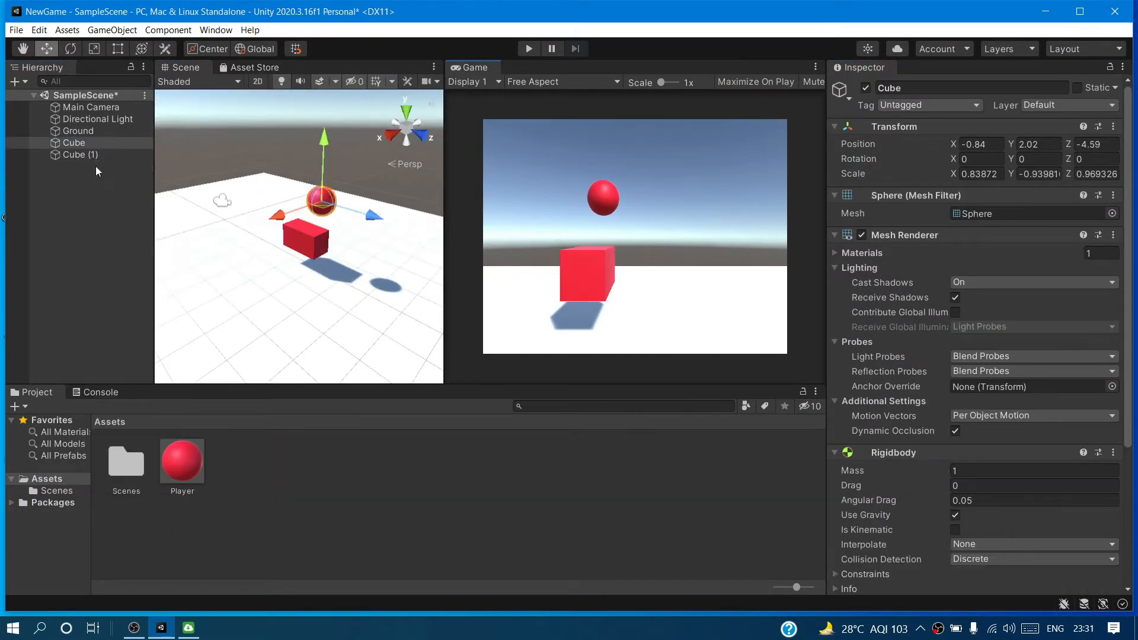
Duplicate the selected red sphere seven times
key(ctrl+d)
key(ctrl+d)
key(ctrl+d)
key(ctrl+d)
key(ctrl+d)
key(ctrl+d)
key(ctrl+d)
Pick the stacked spheres one after another, run the scene to test how they fall, and stop it
click(280, 214)
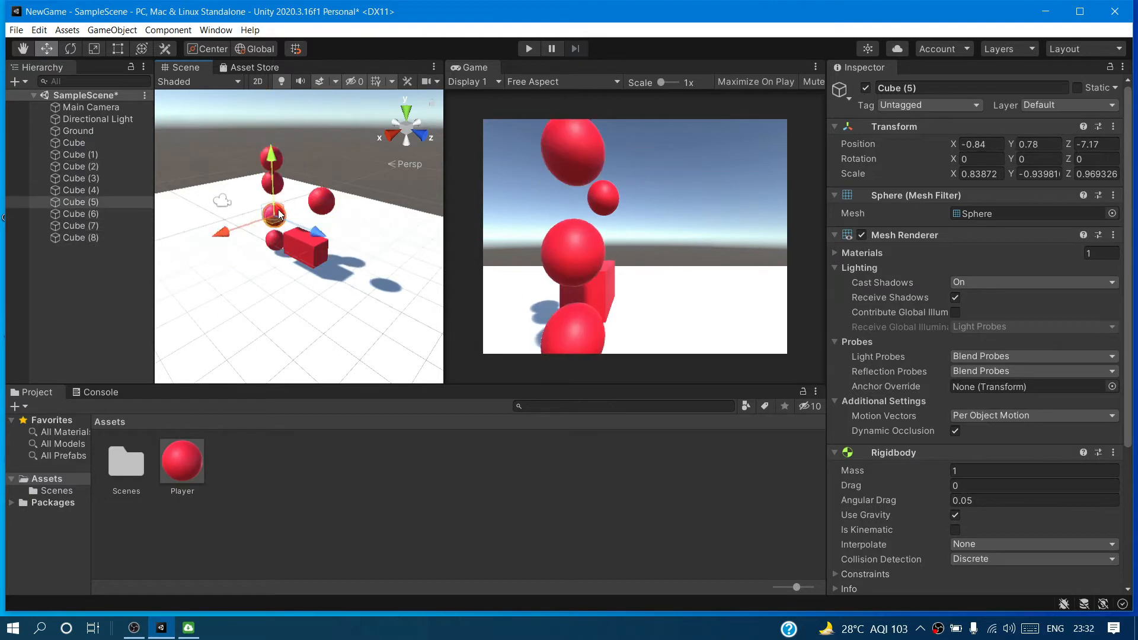
click(274, 240)
click(273, 182)
click(271, 159)
click(528, 49)
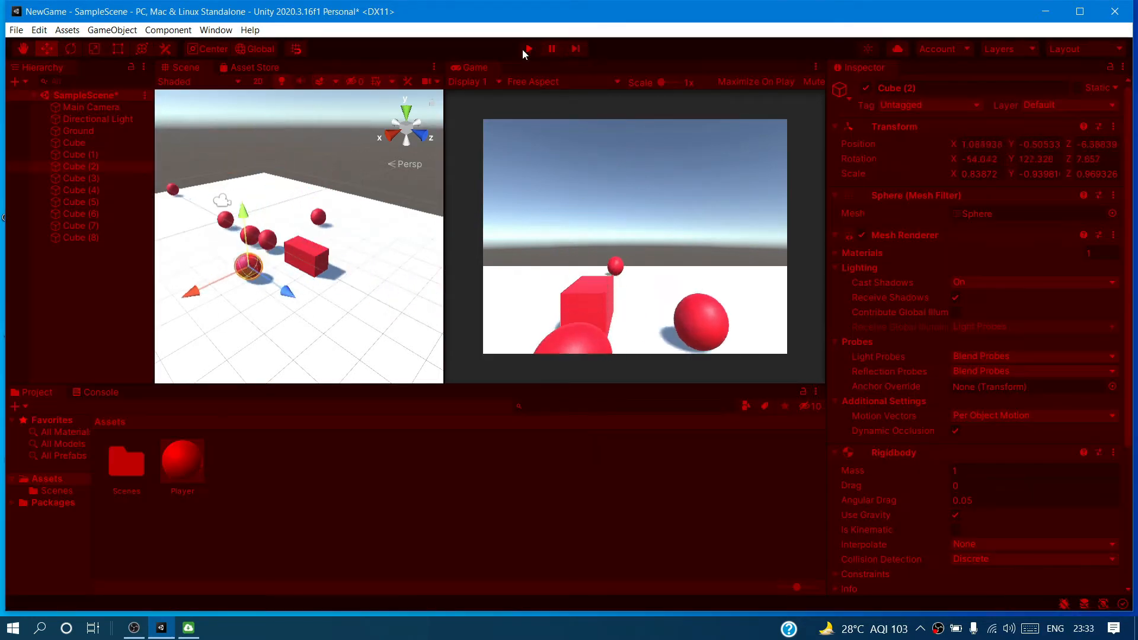
click(522, 49)
Widen the Scene view against the Game view and play the scene again
drag(444, 202, 490, 202)
click(529, 48)
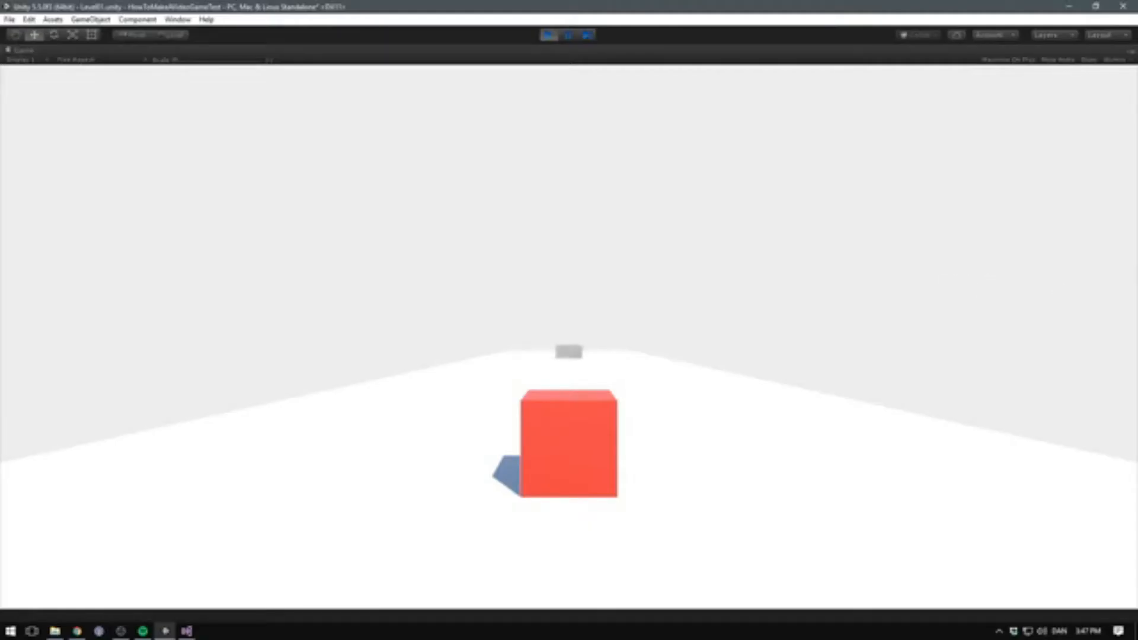
Steer the red cube sideways around the dark obstacles in the running game
key(a)
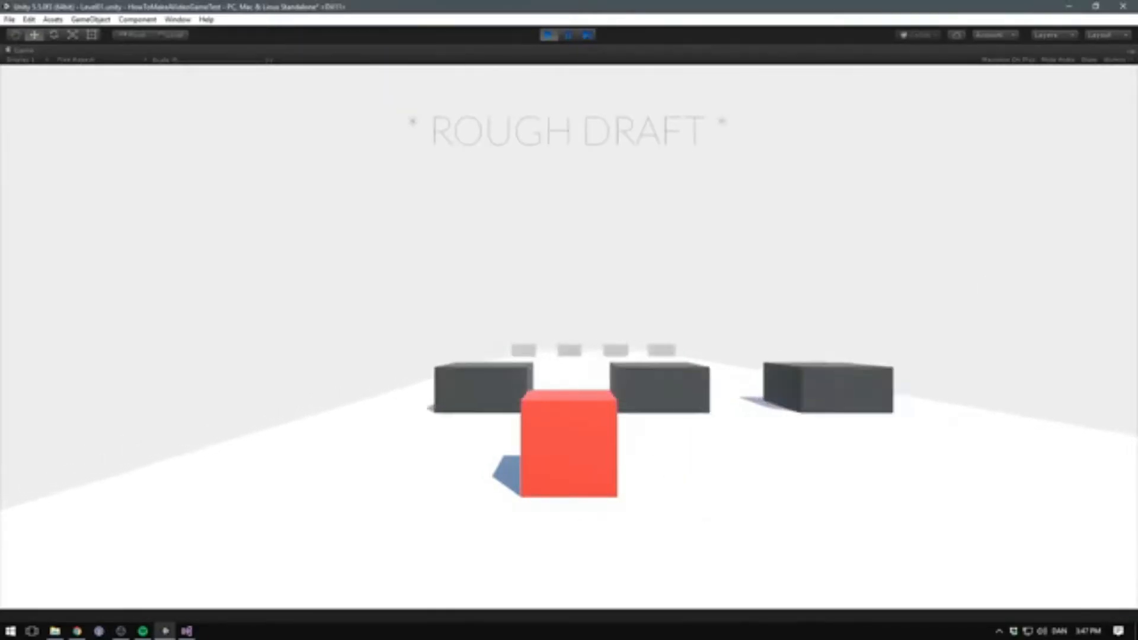
key(a)
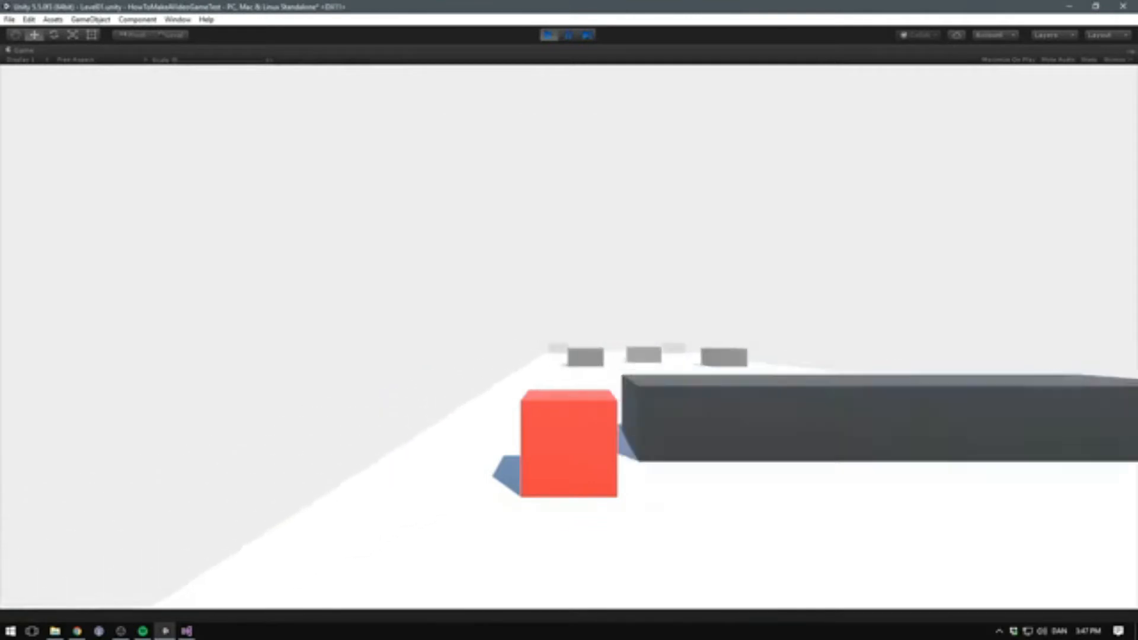
key(d)
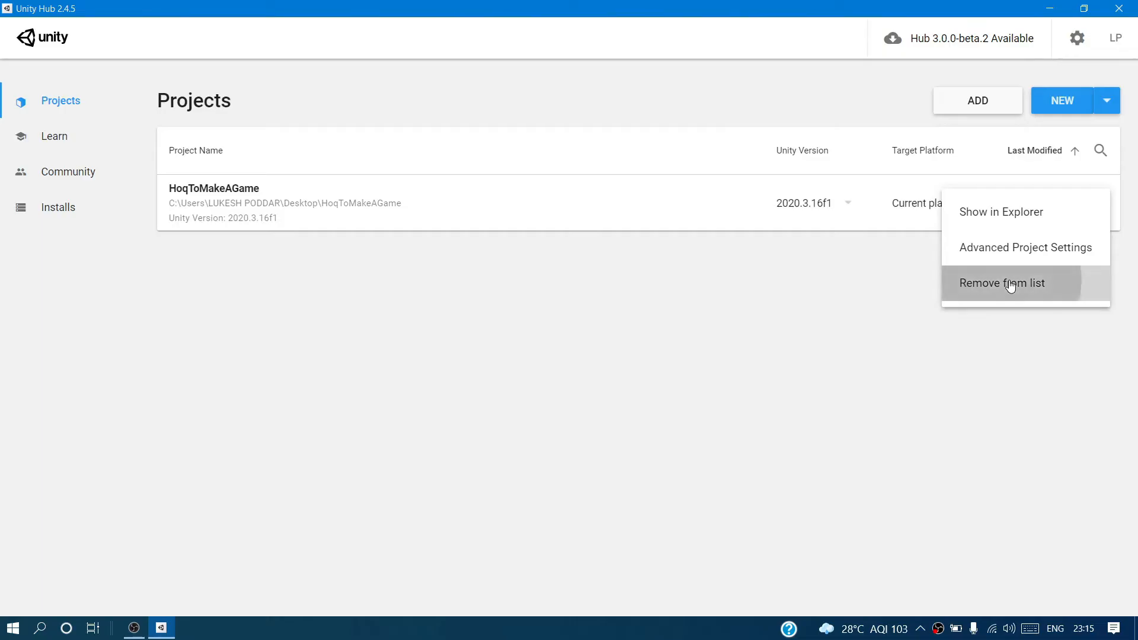
Remove the HoqToMakeAGame project from the Unity Hub project list
click(1011, 284)
click(727, 353)
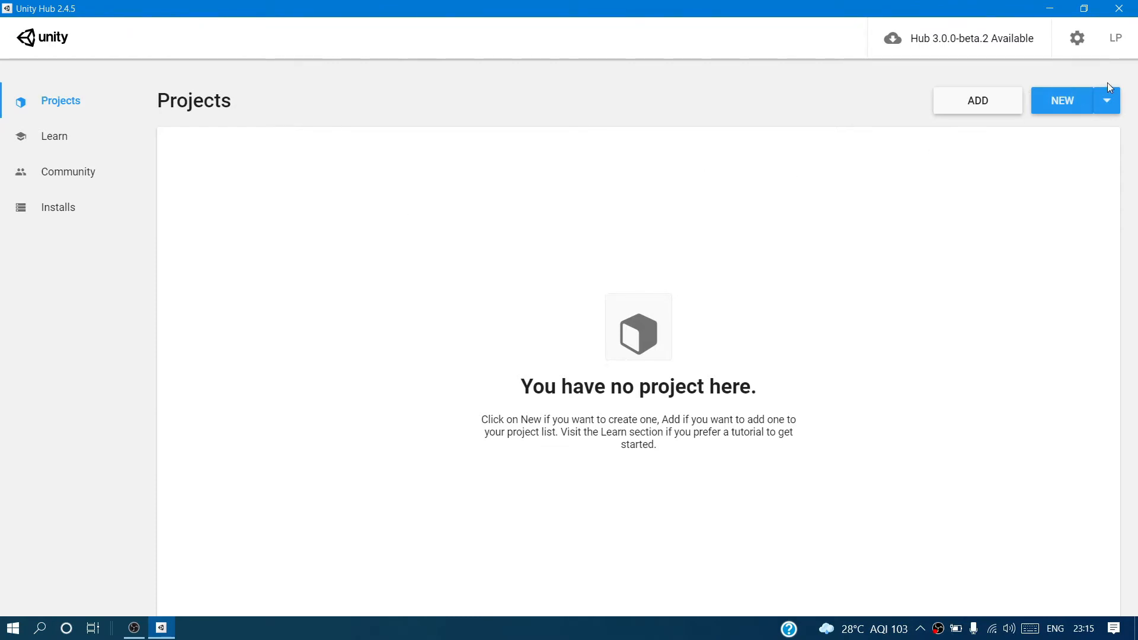
Create a new project named NewGame from the 3D template
click(1076, 109)
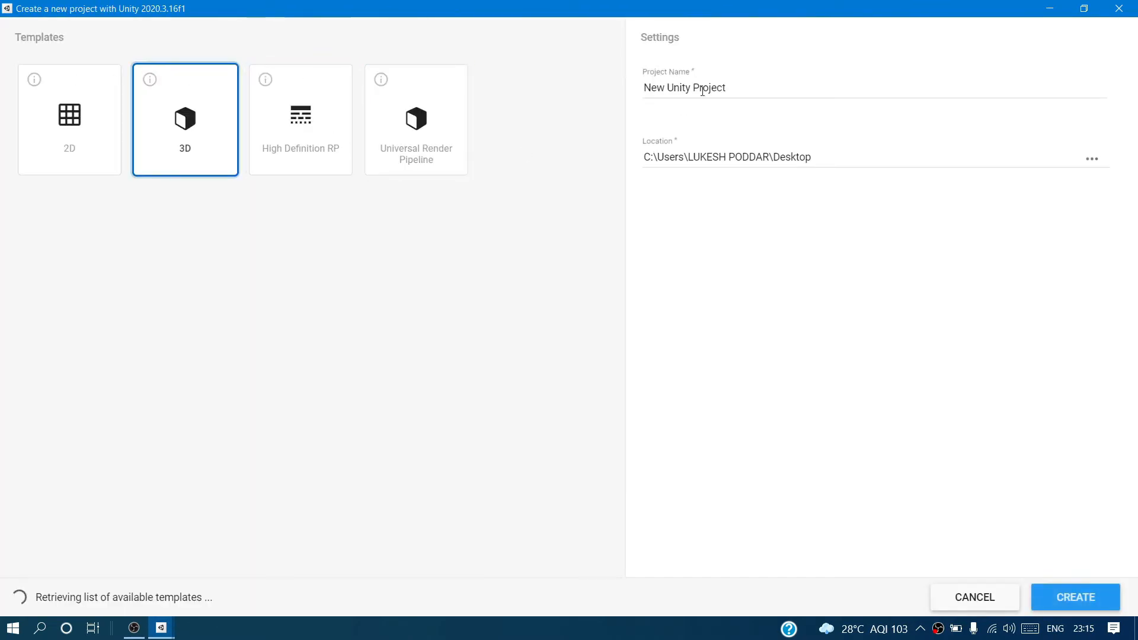
click(734, 85)
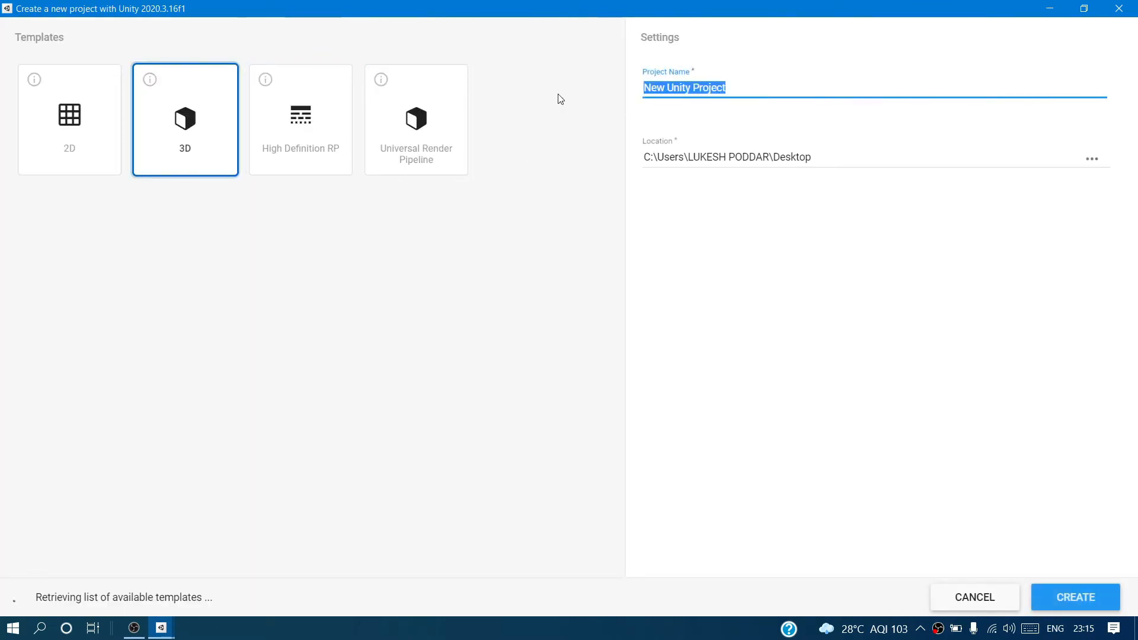
text(NewGame)
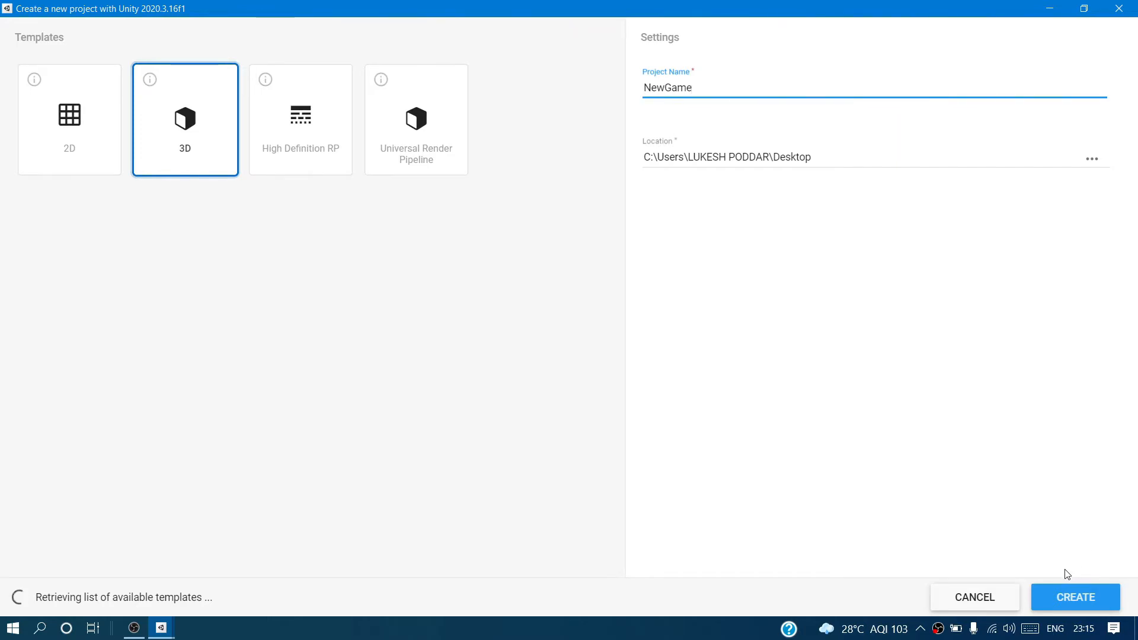
click(1068, 590)
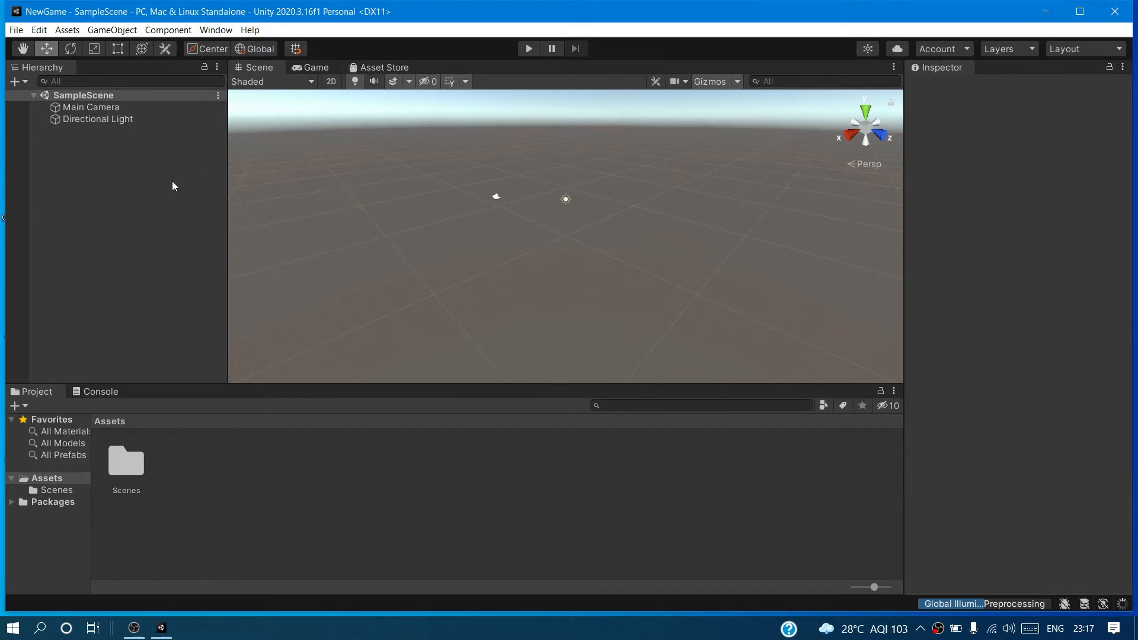
Pan the empty scene with the Hand tool and try out the Move, Rotate and Scale tools
scroll(416, 211, up, 3)
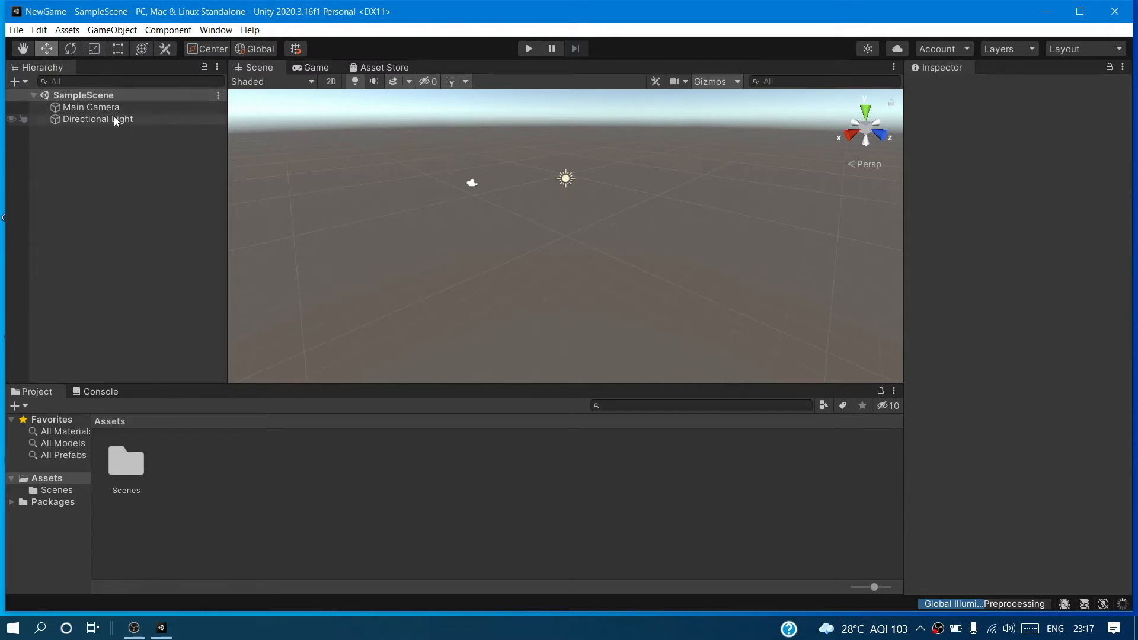
click(21, 52)
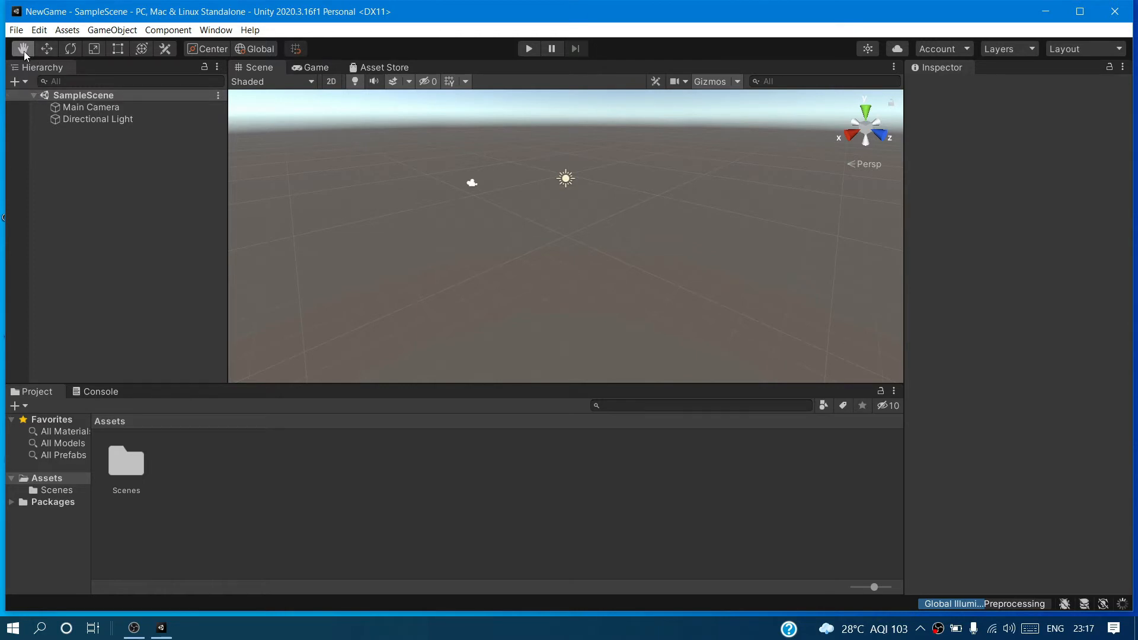
drag(266, 140, 411, 174)
click(45, 49)
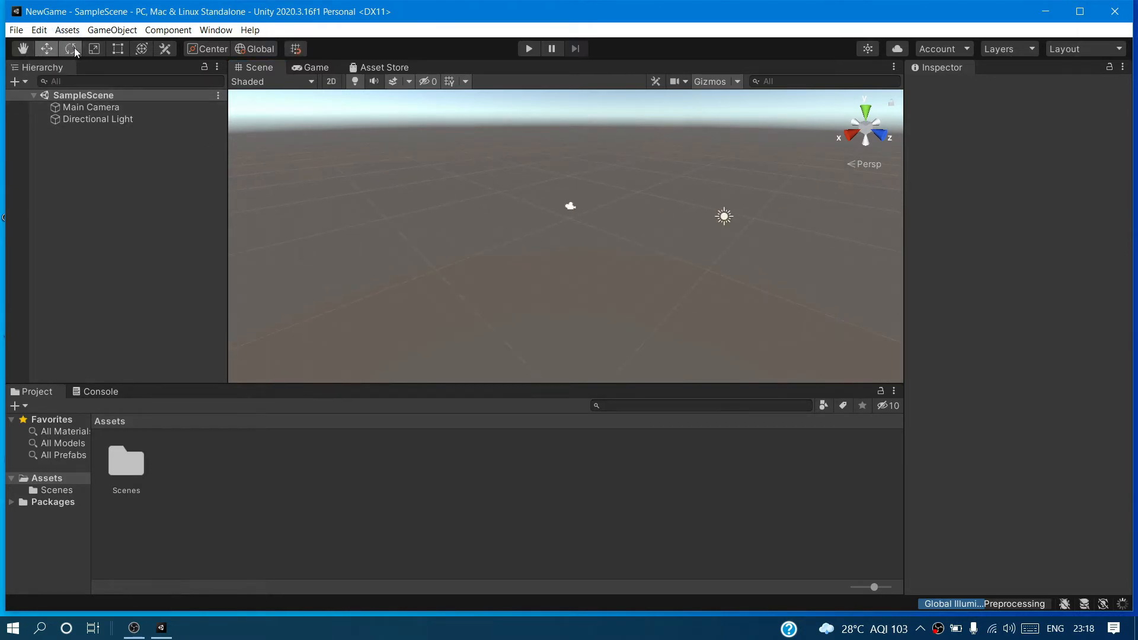
click(72, 49)
click(100, 51)
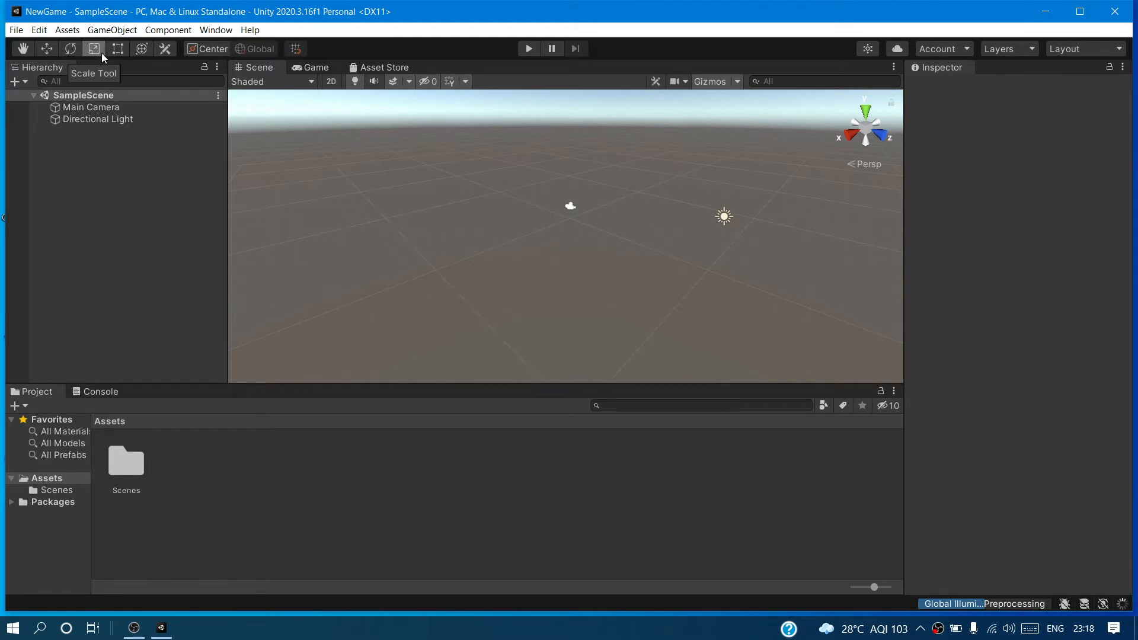
click(19, 52)
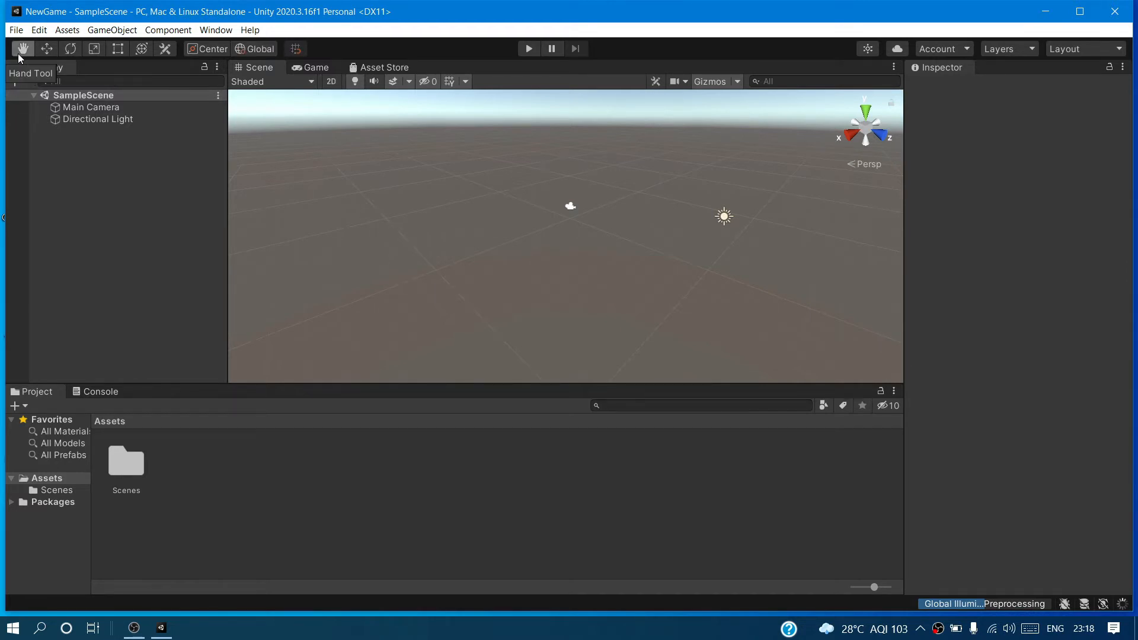
Add a 3D cube to SampleScene and select it
right_click(84, 173)
mouse_move(142, 343)
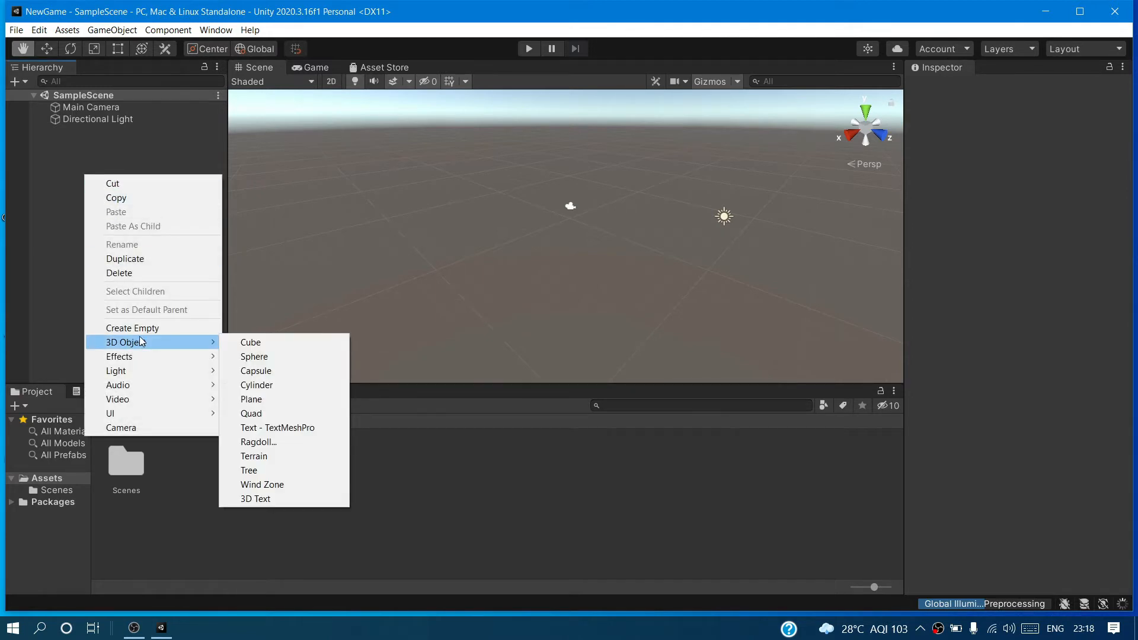
click(241, 347)
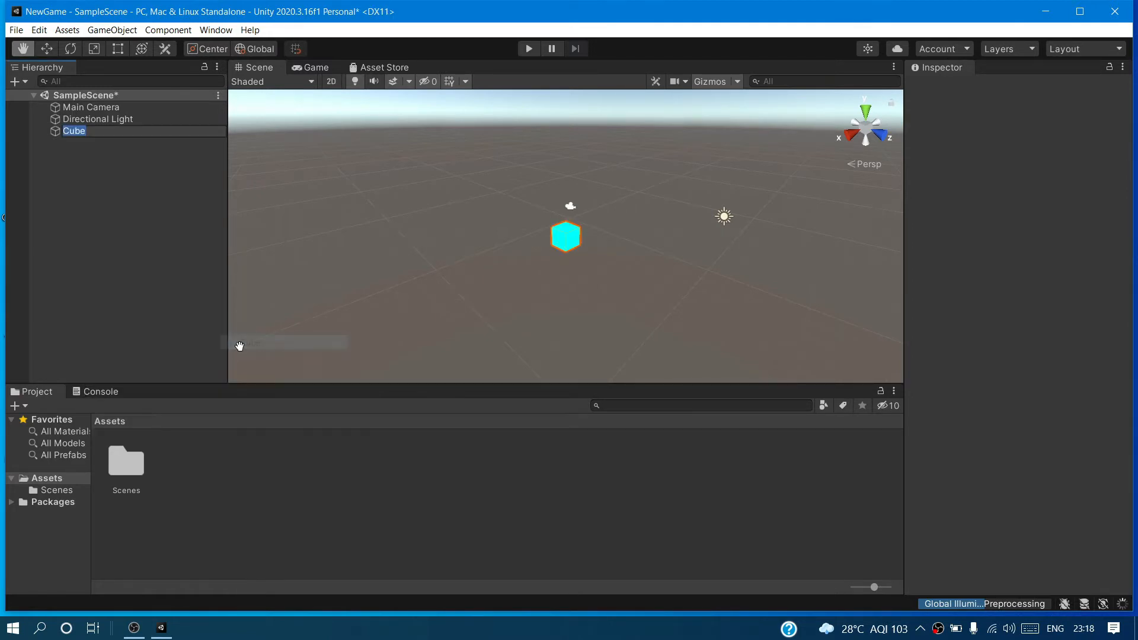
click(562, 244)
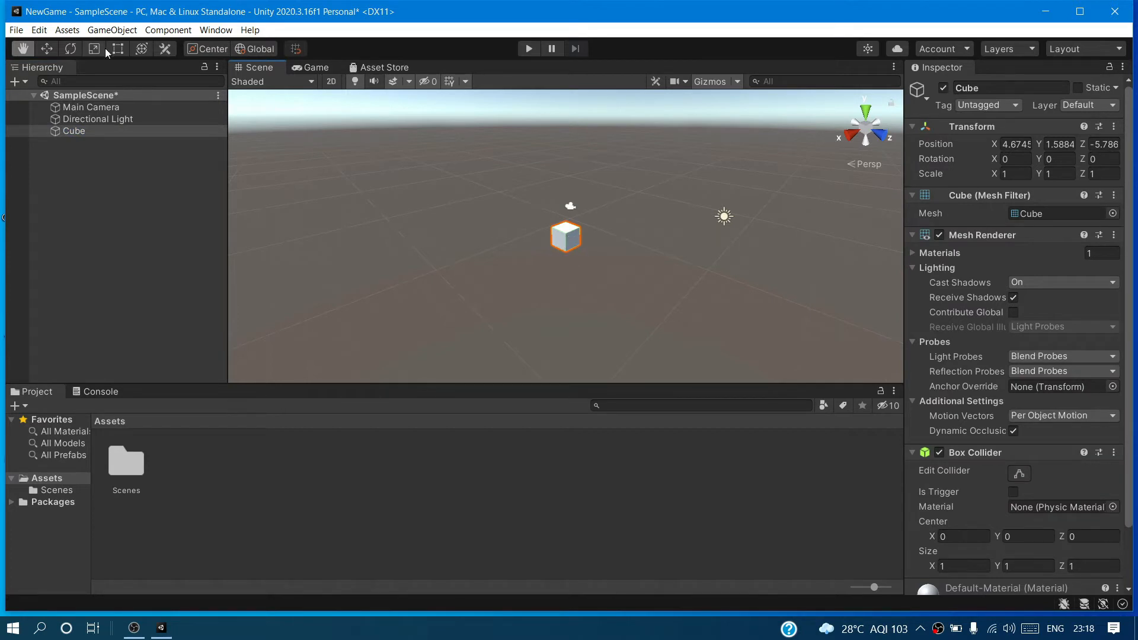
Move the cube with the Move tool to about X 2.09, Y 1.19, Z -9.85
click(46, 48)
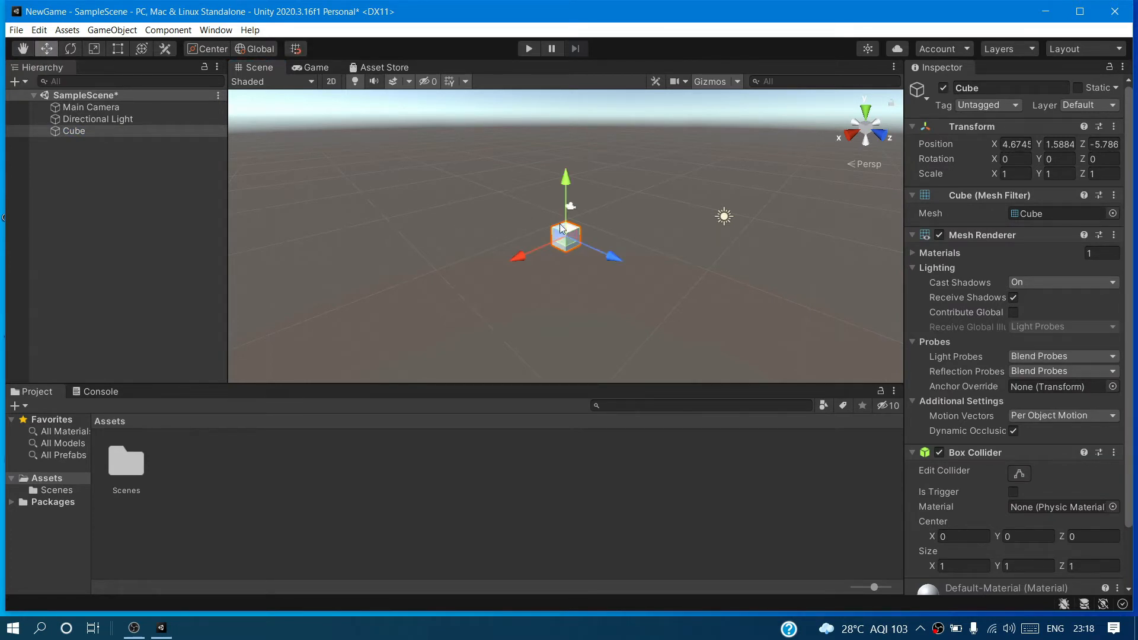
drag(612, 262, 669, 301)
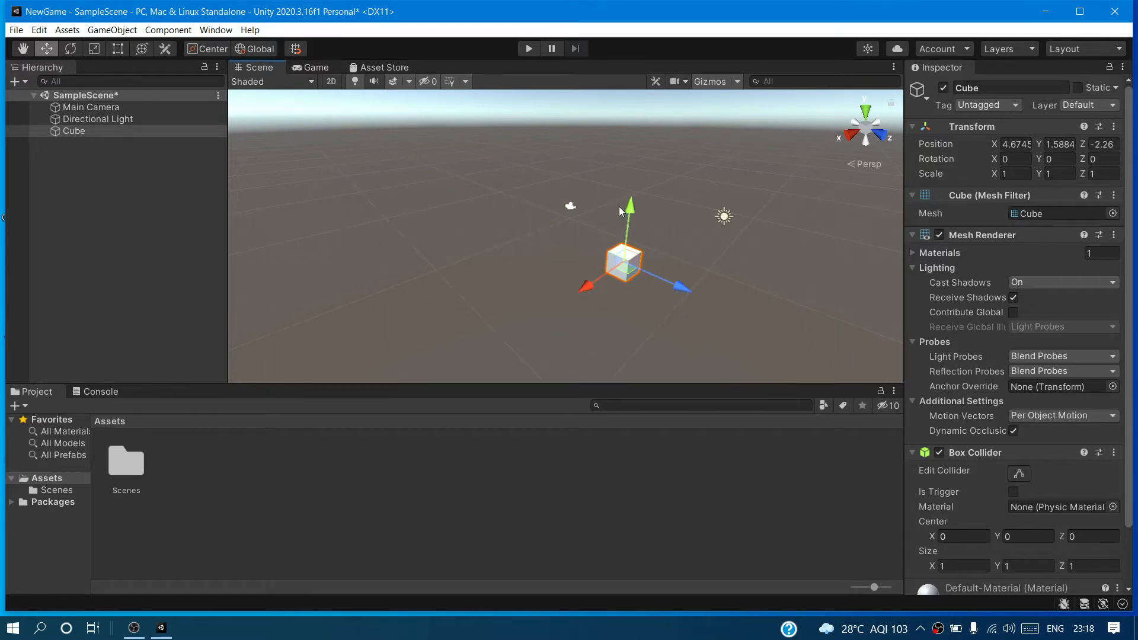
drag(628, 211, 571, 287)
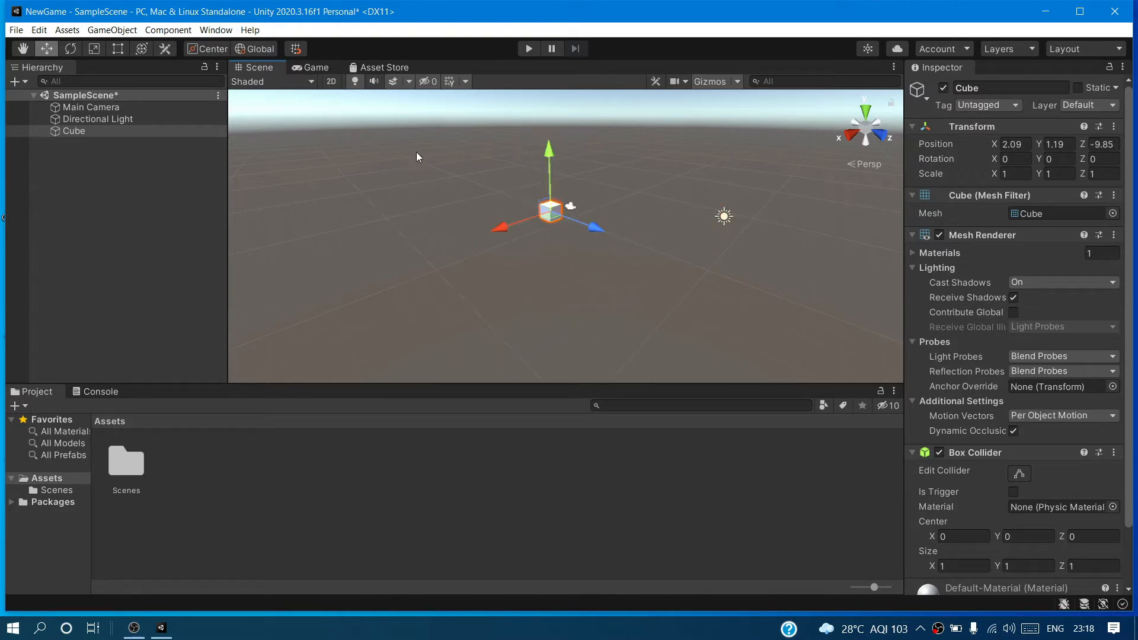
Check the camera's Game view, return to the scene, and move the cube along Z to about -12.49
click(313, 68)
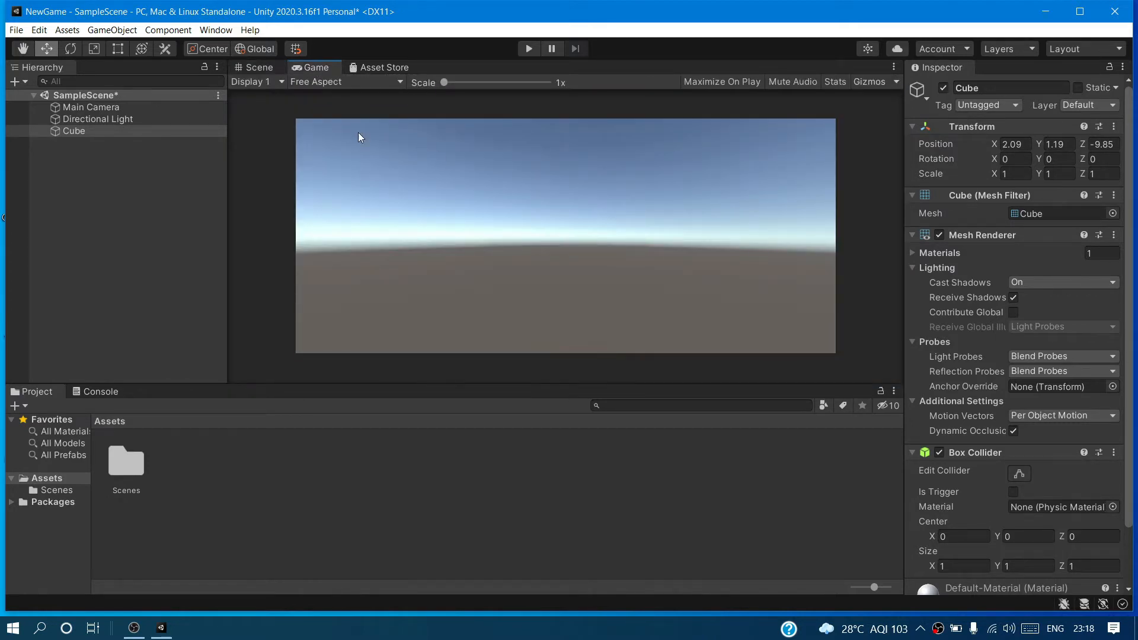
click(262, 65)
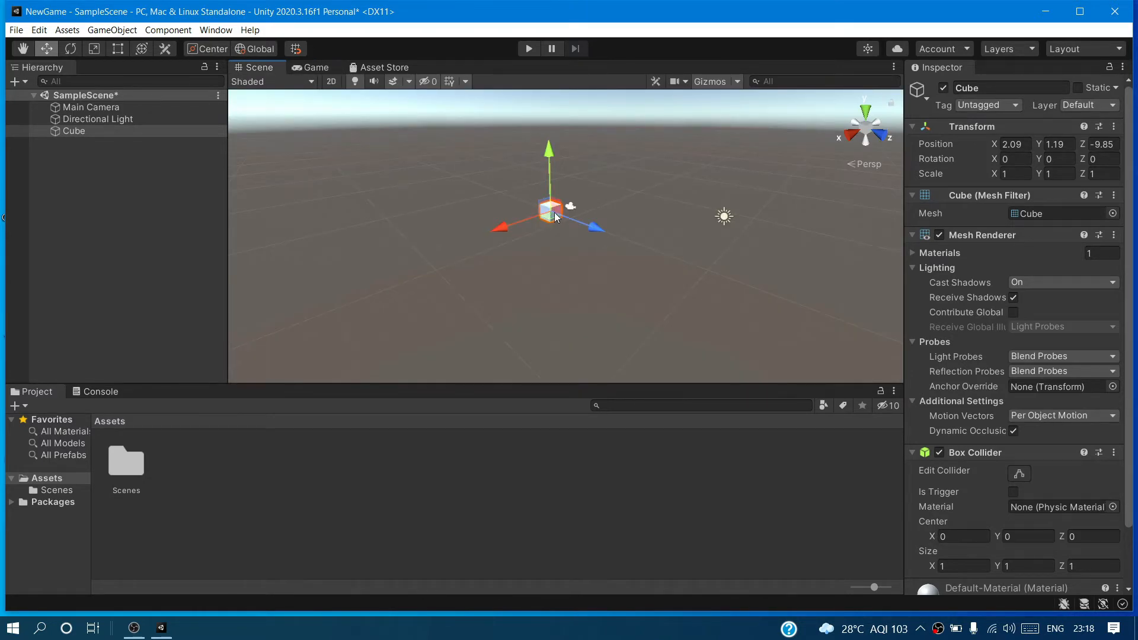
drag(594, 229, 552, 258)
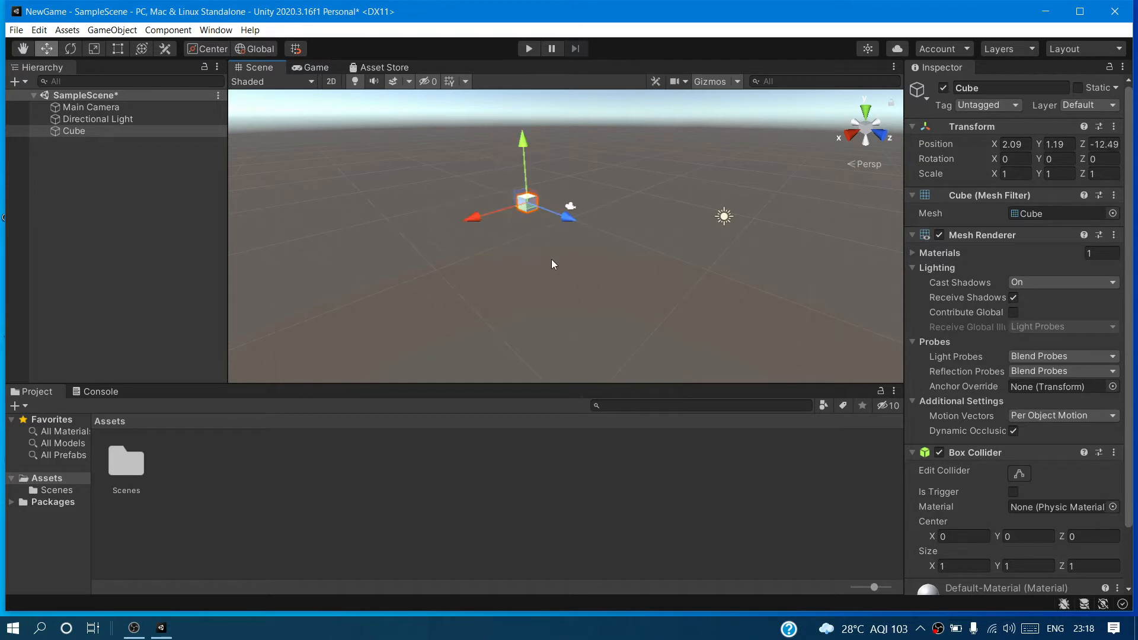
Stretch the cube with the Scale tool to about 8.1 along Z and 3.22 along X
click(95, 50)
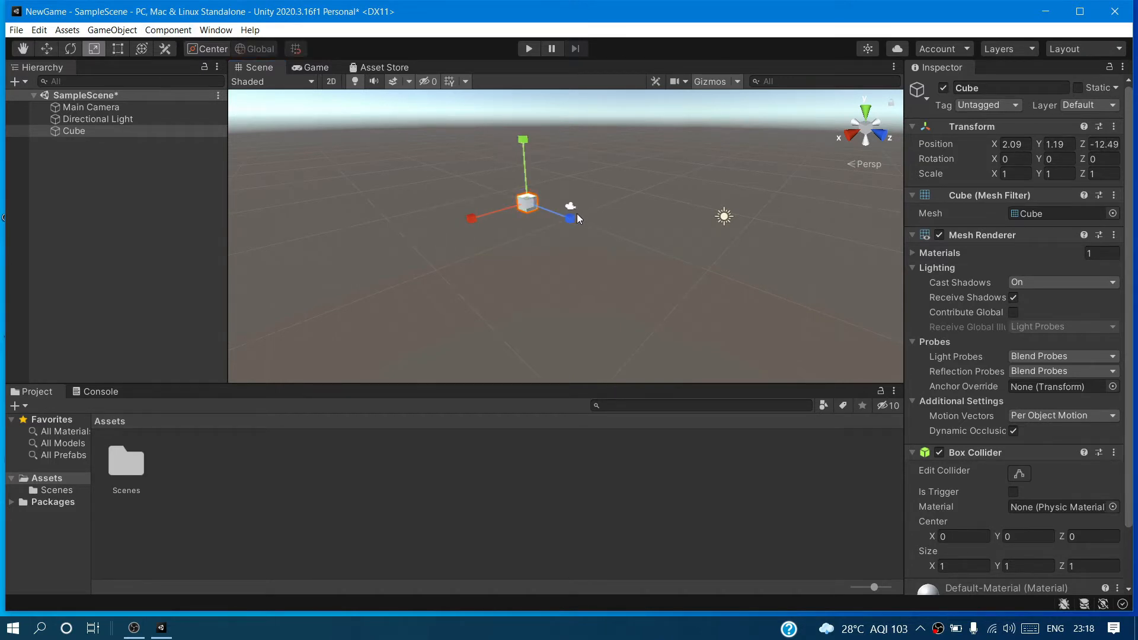
drag(570, 219, 801, 346)
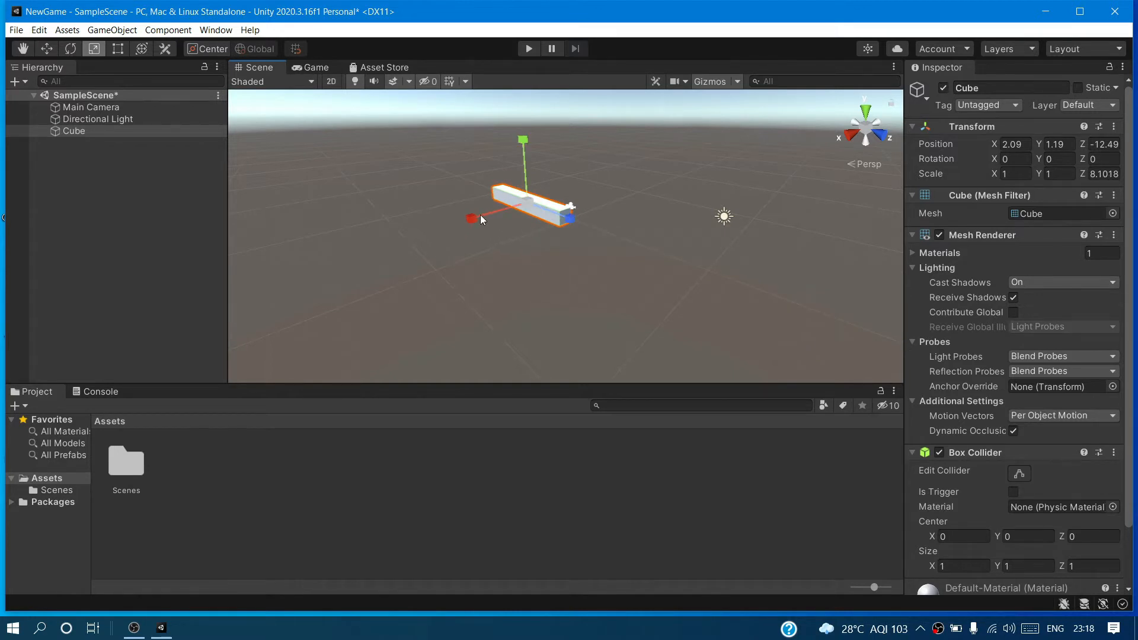
drag(479, 217, 386, 274)
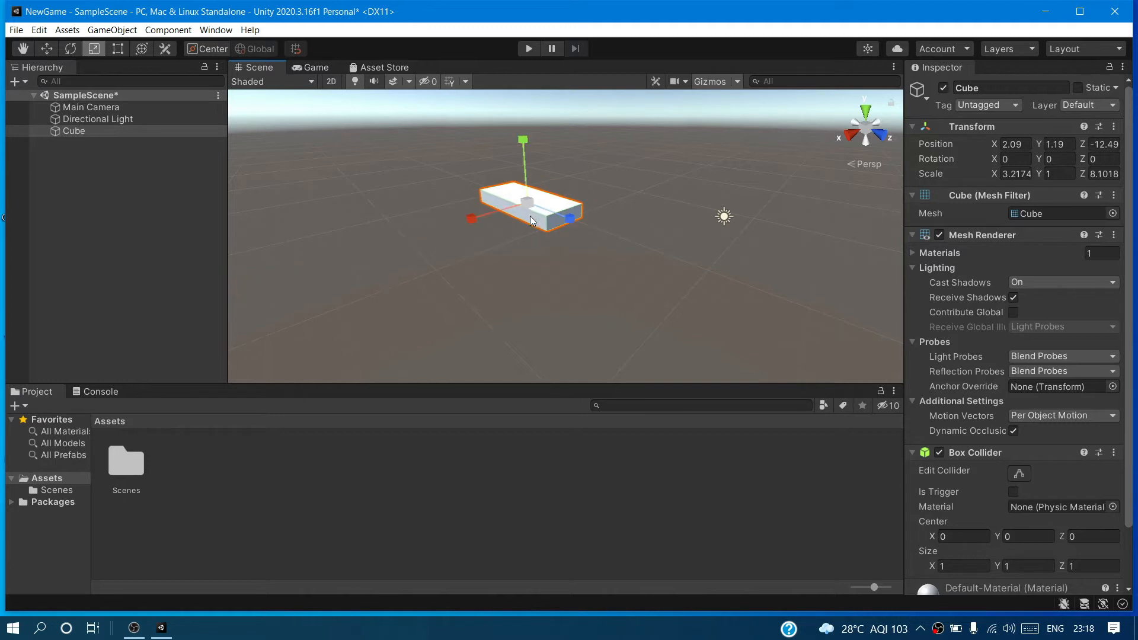
Move the stretched cube to about X -3.95 and Y 1.75
click(52, 48)
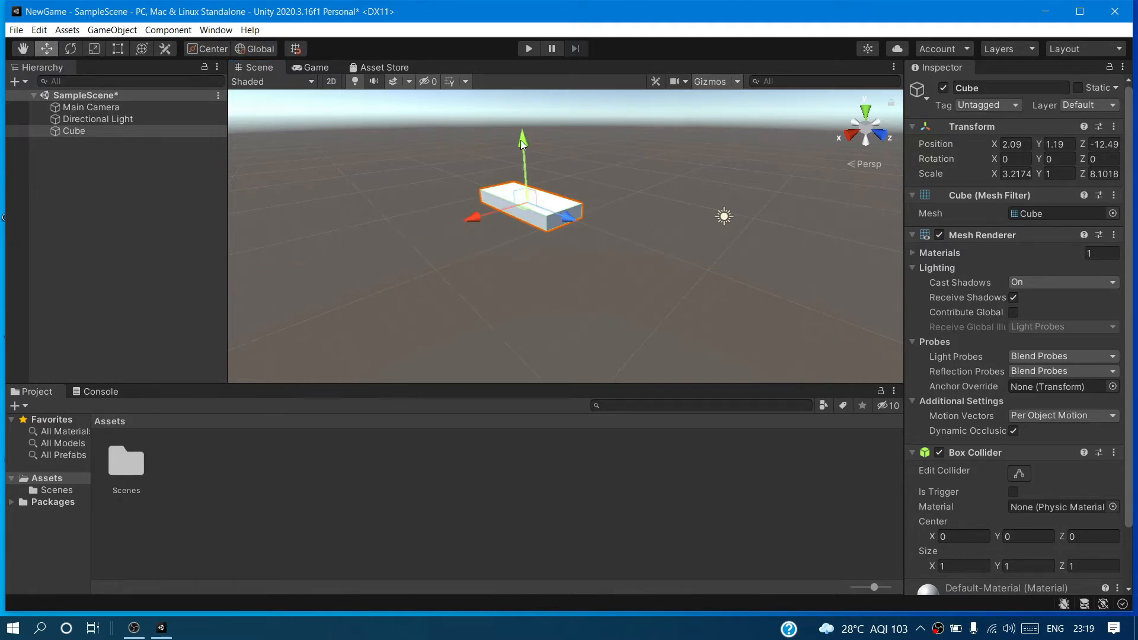
drag(521, 140, 599, 130)
drag(480, 208, 552, 237)
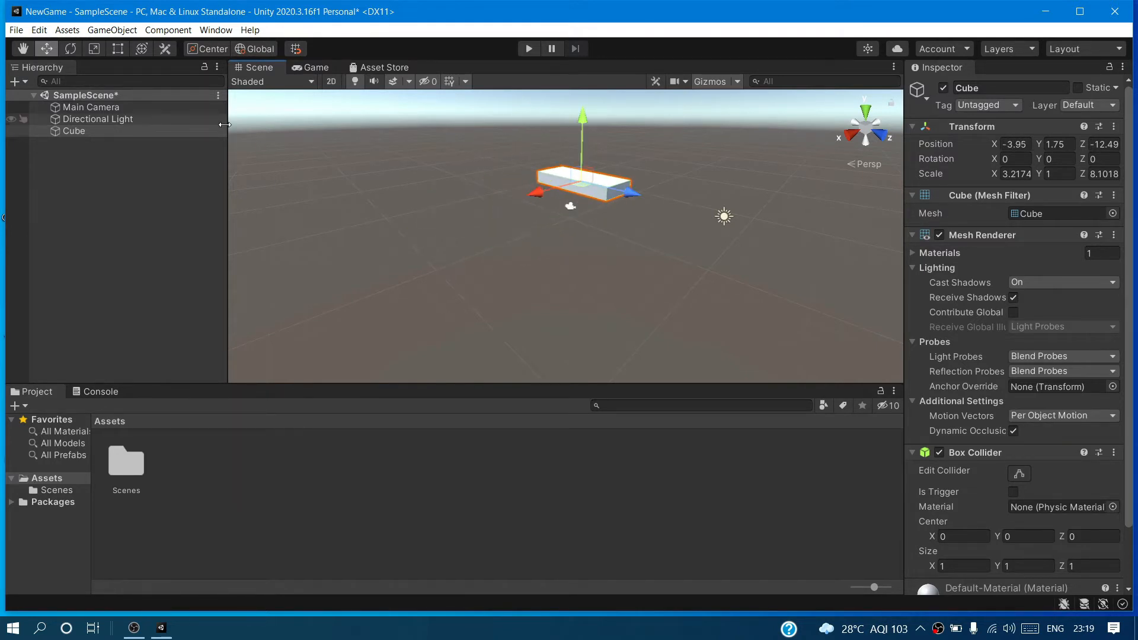
Enlarge the cube into a wide slab with the Scale tool, about 21.9 along X and 24.53 along Z
click(101, 51)
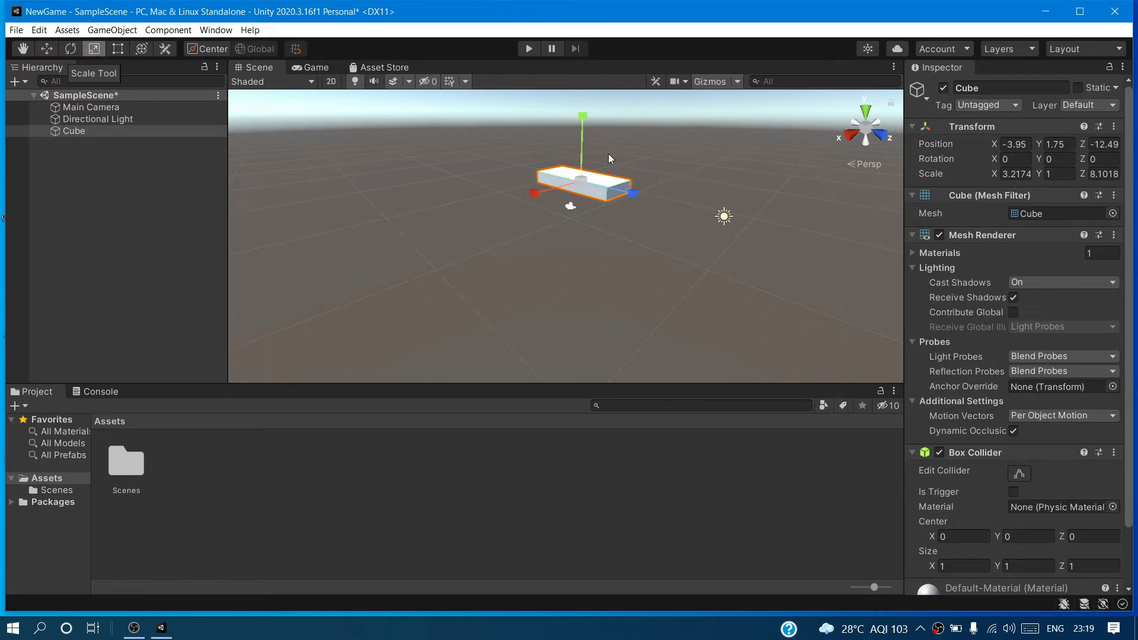
drag(539, 192, 490, 256)
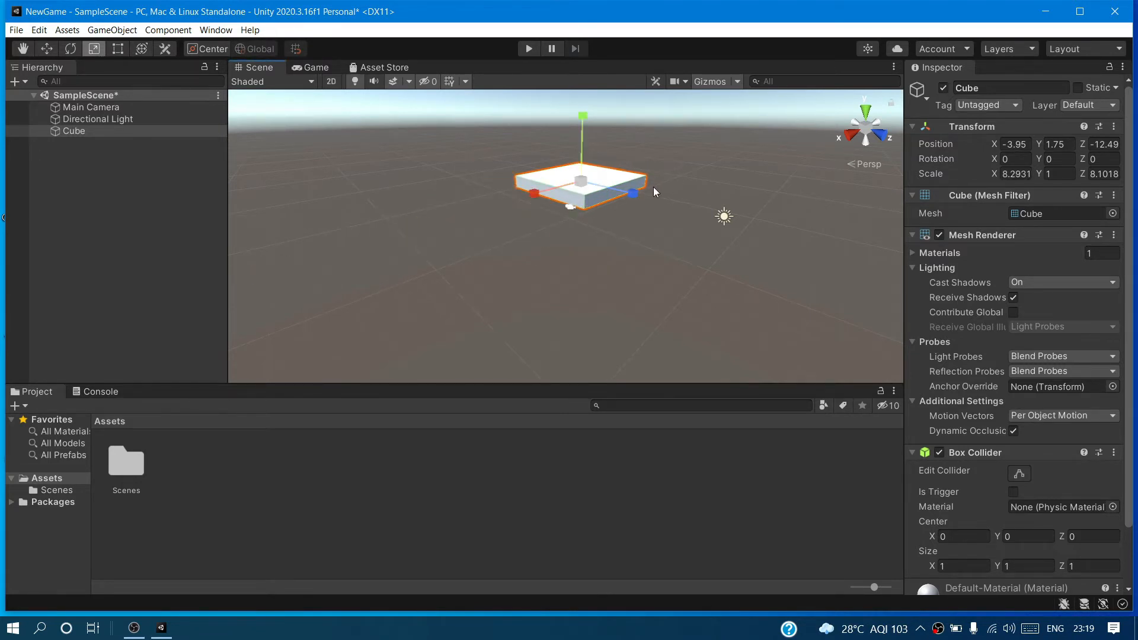
drag(632, 194, 711, 246)
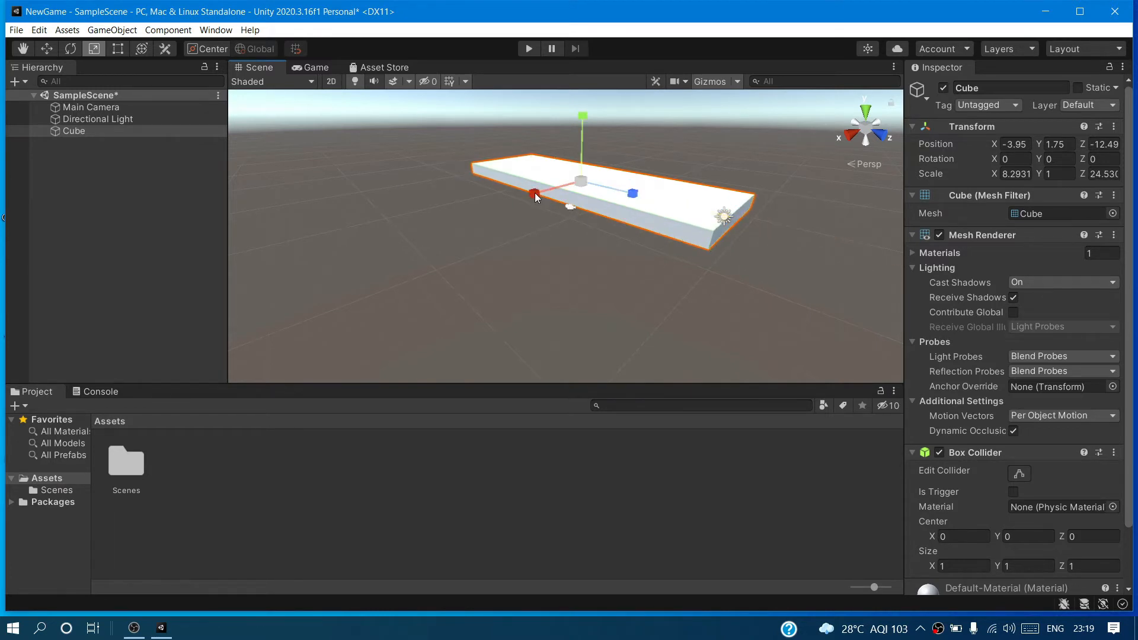
drag(535, 194, 443, 208)
Check the Game view, dock it beside the Scene view, and widen it to a similar size
click(312, 68)
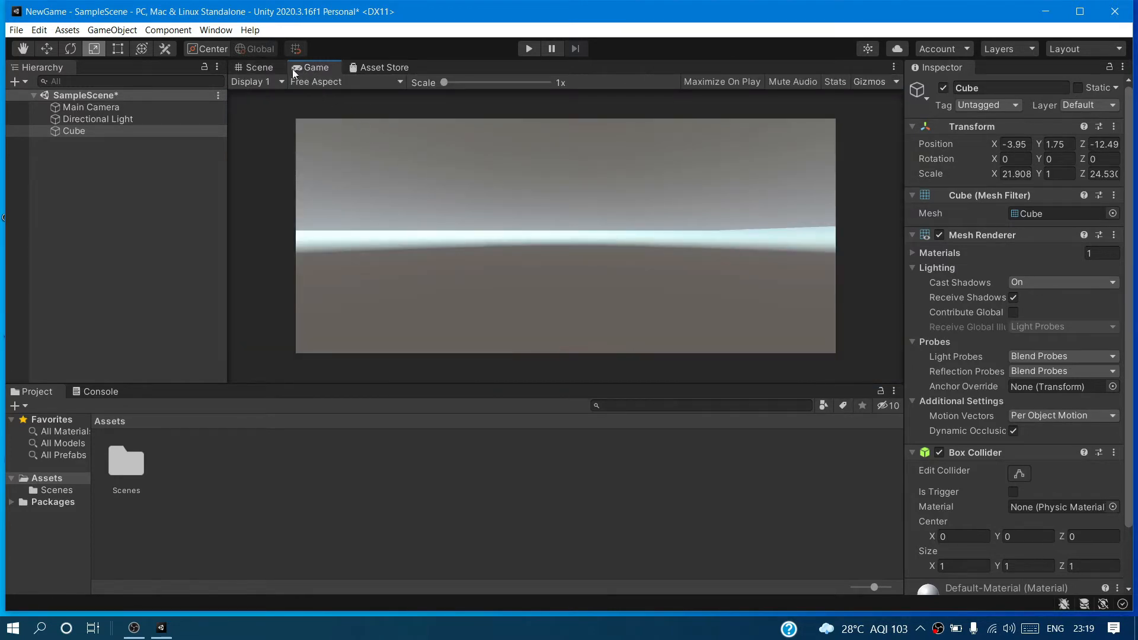
click(271, 67)
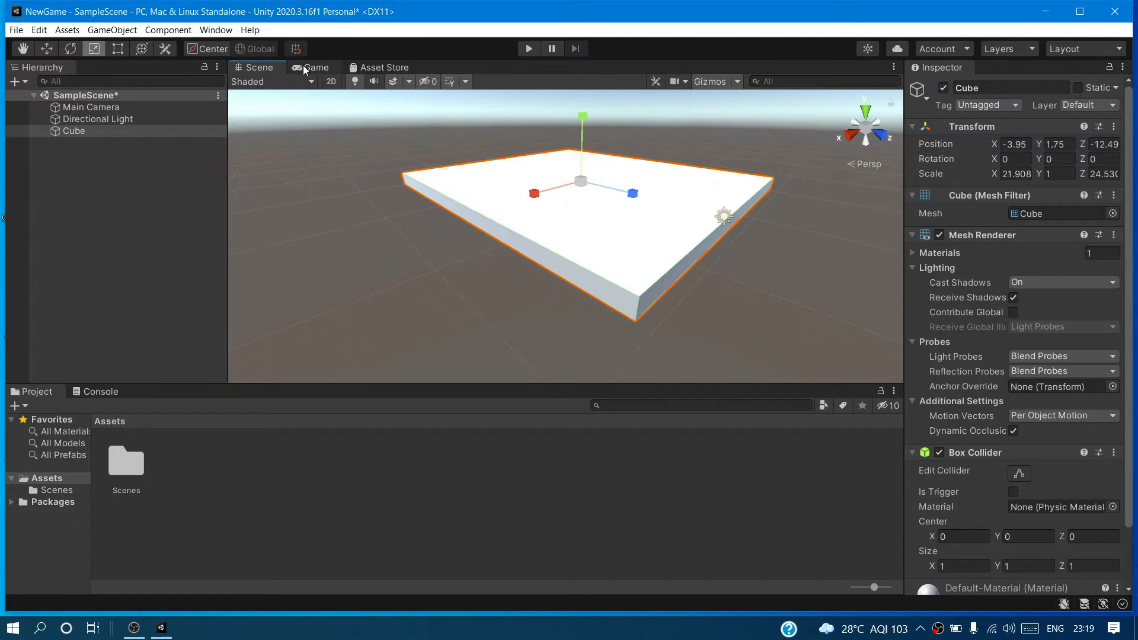
drag(303, 67, 757, 200)
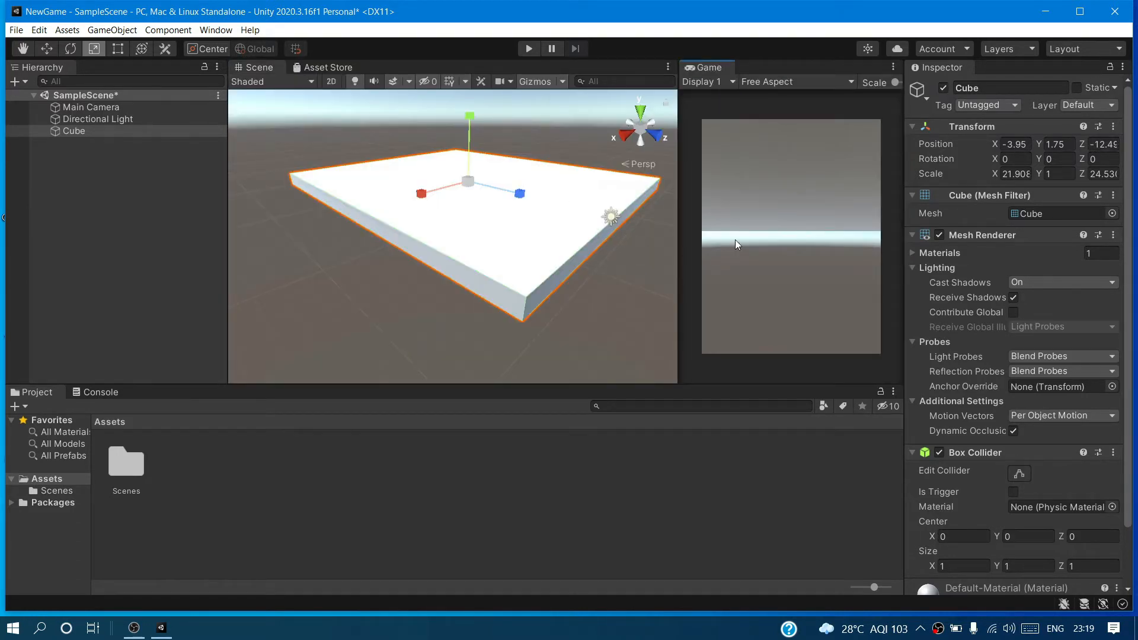
drag(679, 211, 536, 224)
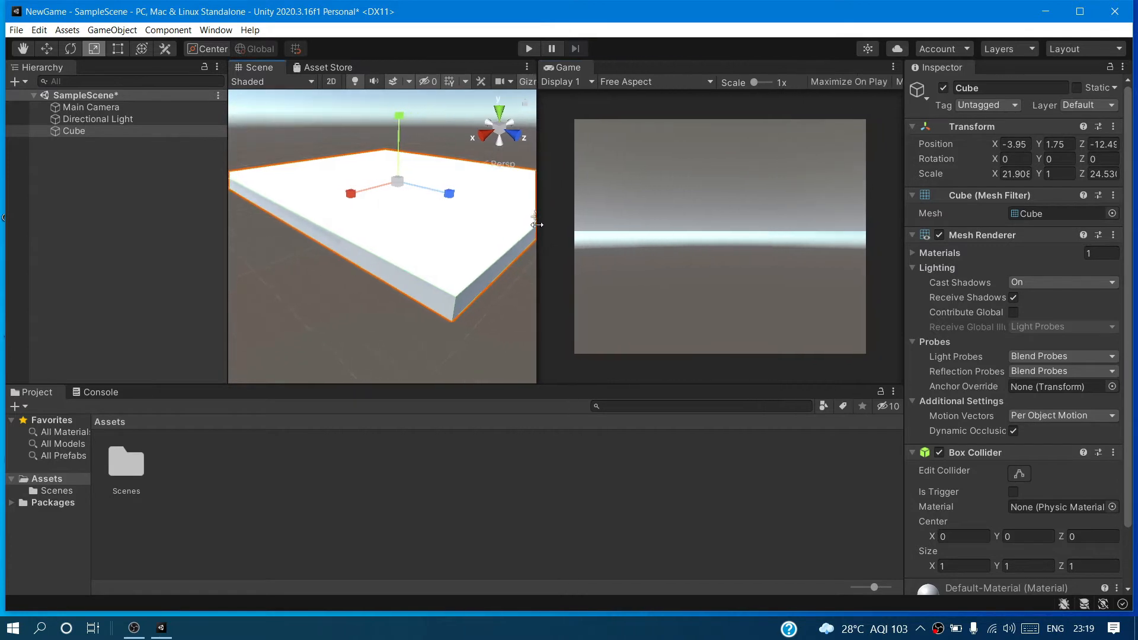
Move the slab with the Move tool to about X -1.56, Y -2.2, Z -8.38, below the camera
click(52, 47)
drag(353, 191, 425, 177)
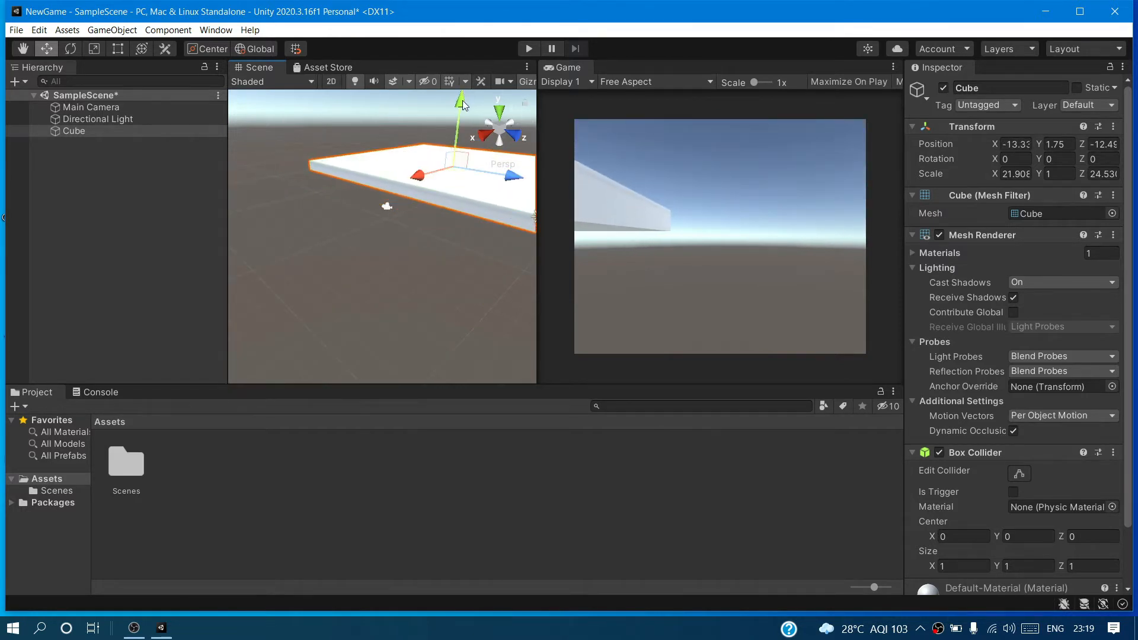
drag(463, 100, 442, 137)
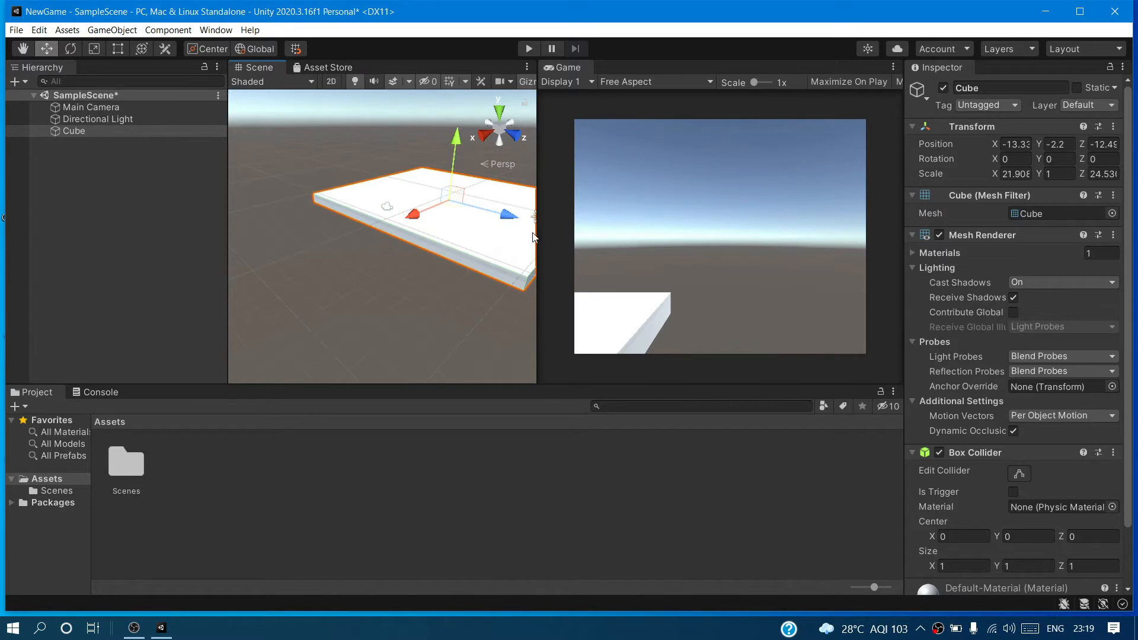
drag(509, 215, 556, 215)
drag(453, 230, 419, 236)
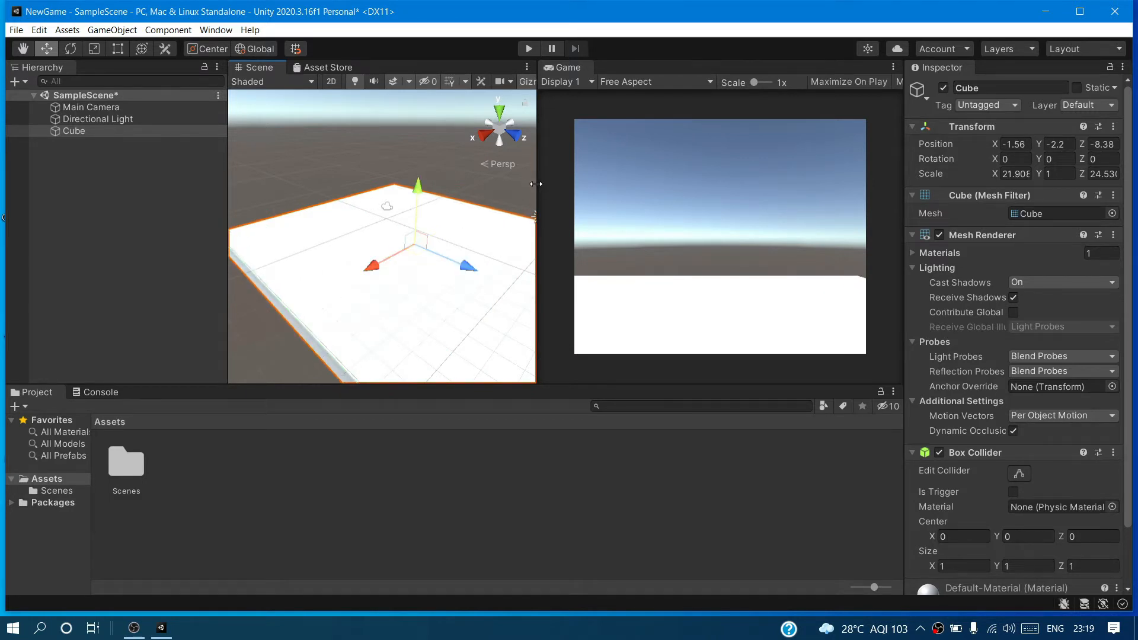
Widen the Scene view, shift the slab to about X -1.67 and Z -13.54, and deselect it
drag(536, 184, 652, 189)
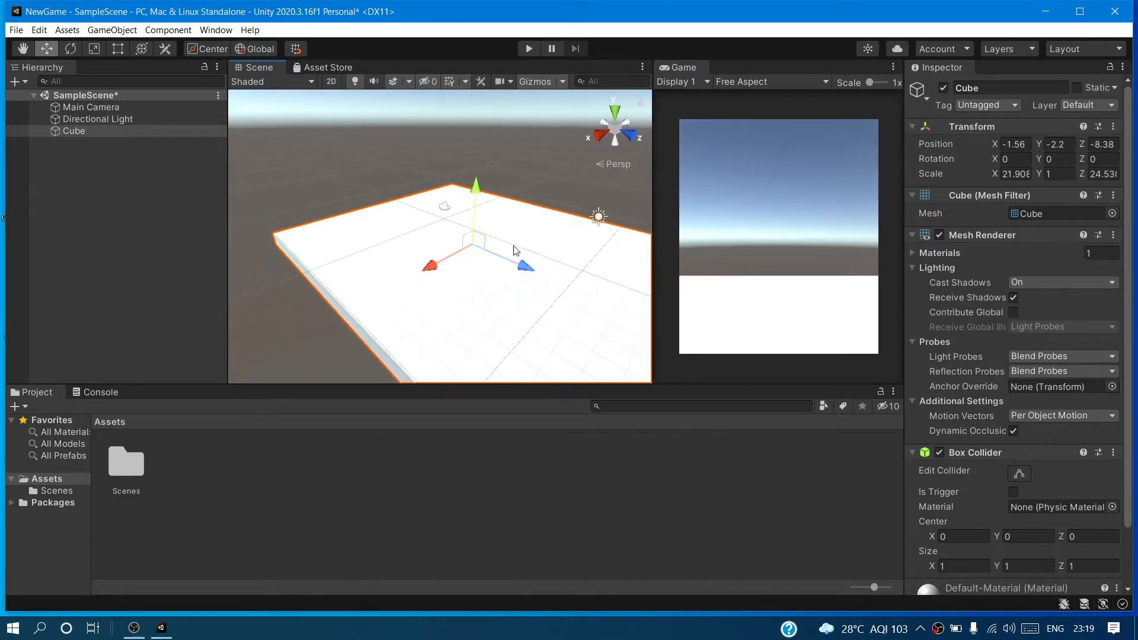
drag(526, 268, 485, 227)
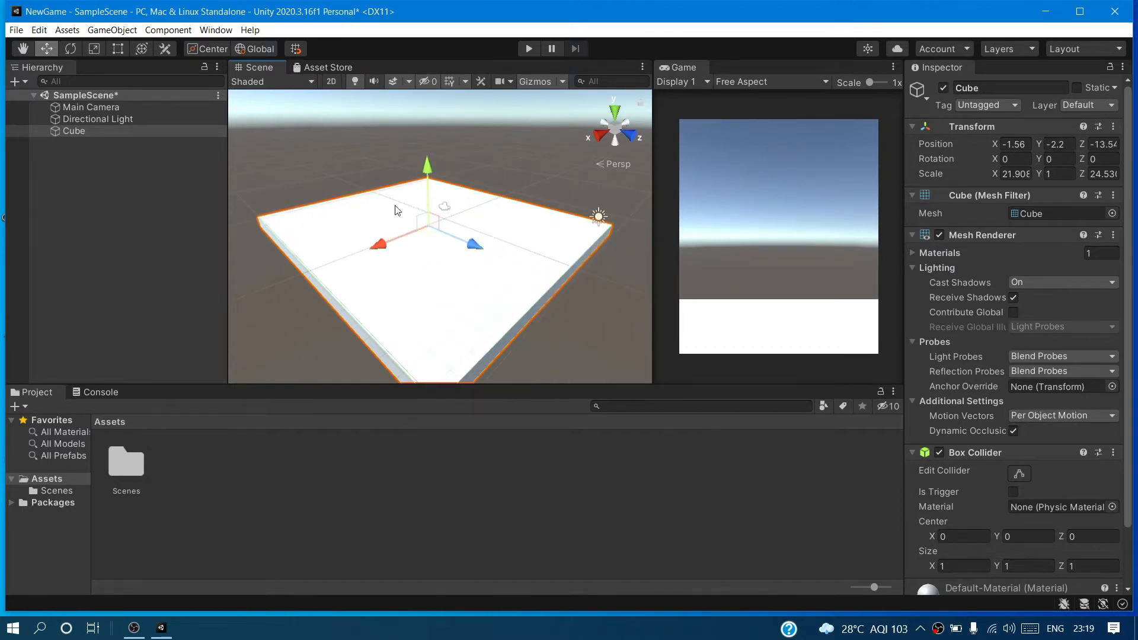
mouse_move(378, 244)
mouse_down()
mouse_move(457, 214)
mouse_move(332, 244)
mouse_move(368, 240)
mouse_move(372, 222)
mouse_up()
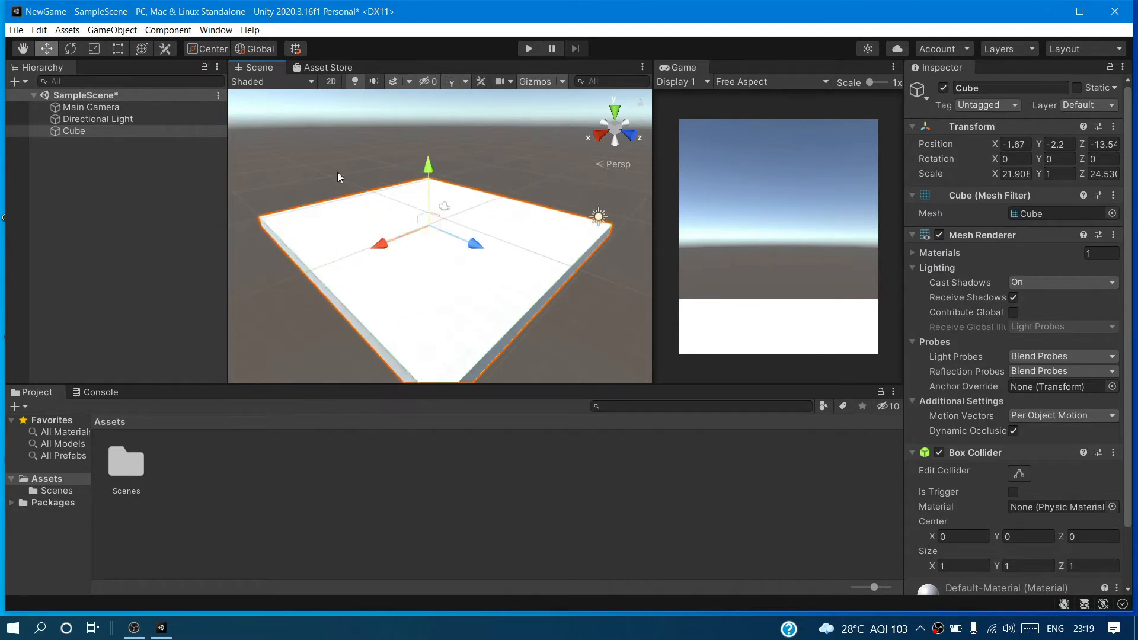
click(280, 161)
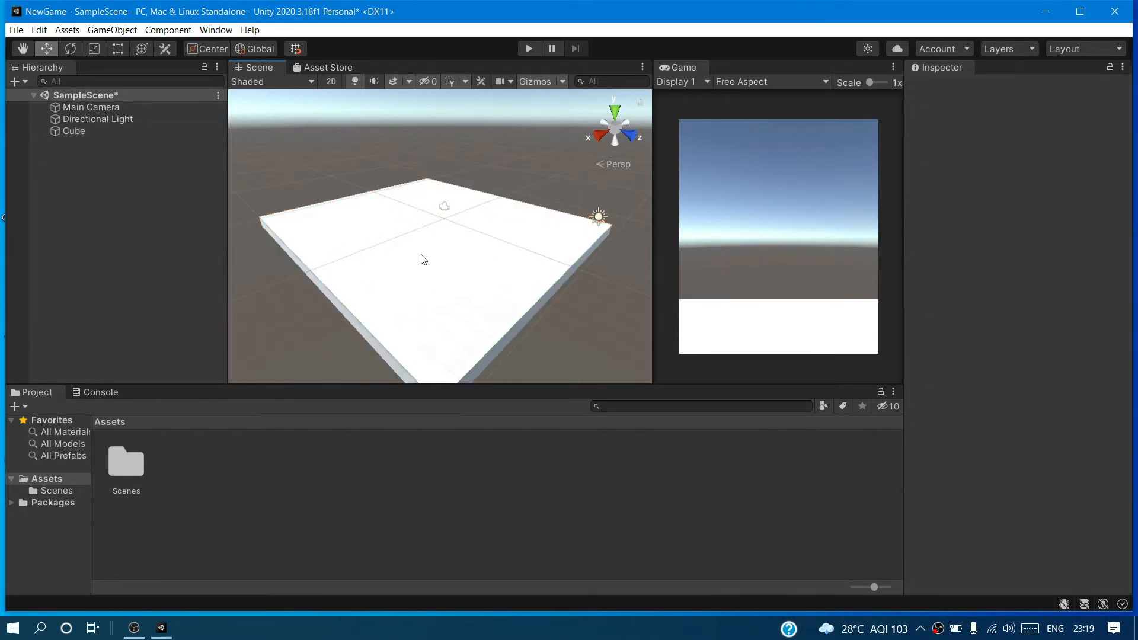
Rename the slab-shaped cube as Ground
click(111, 131)
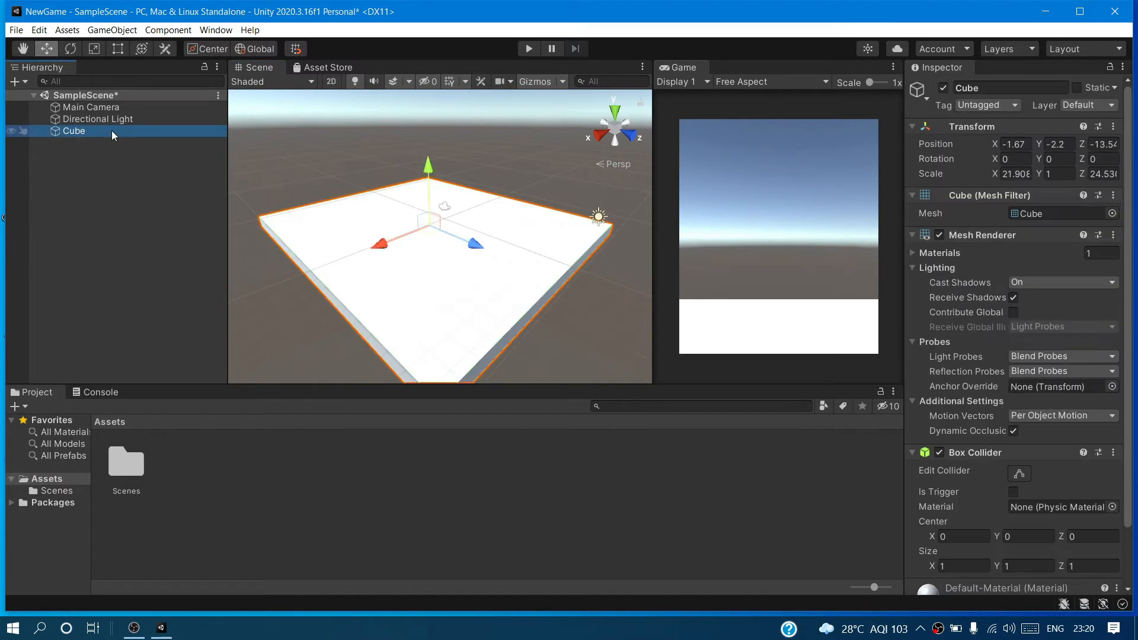
click(989, 89)
text(Ground)
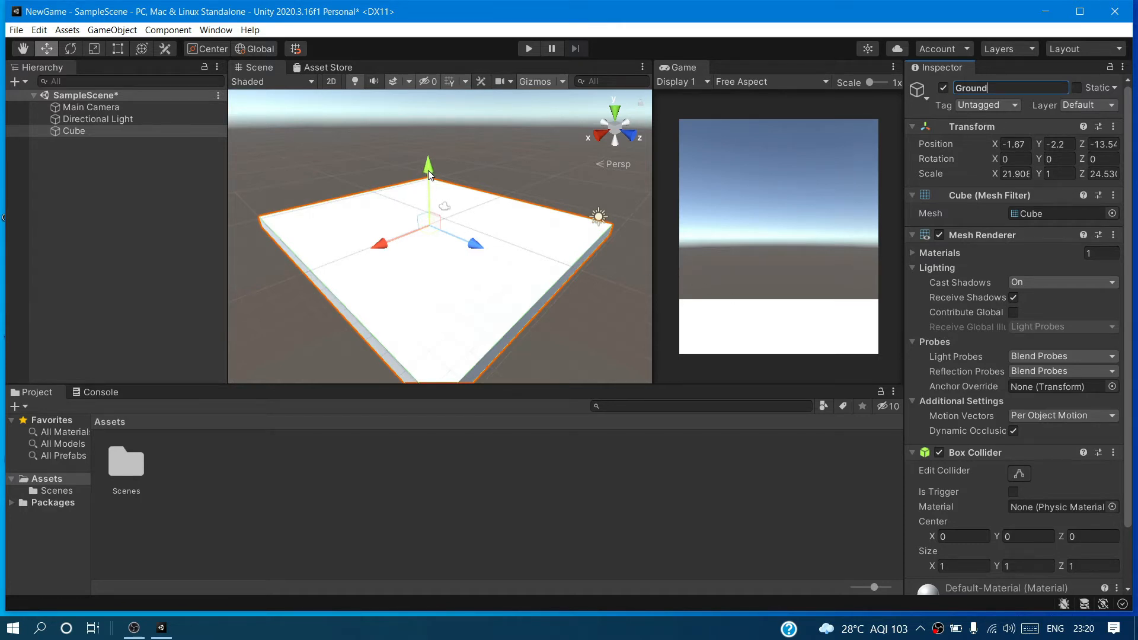
Reposition the Ground to about X 0.13, Y -2.78, Z -8.52 and resize the Hierarchy, Scene and Game views
drag(430, 173, 455, 147)
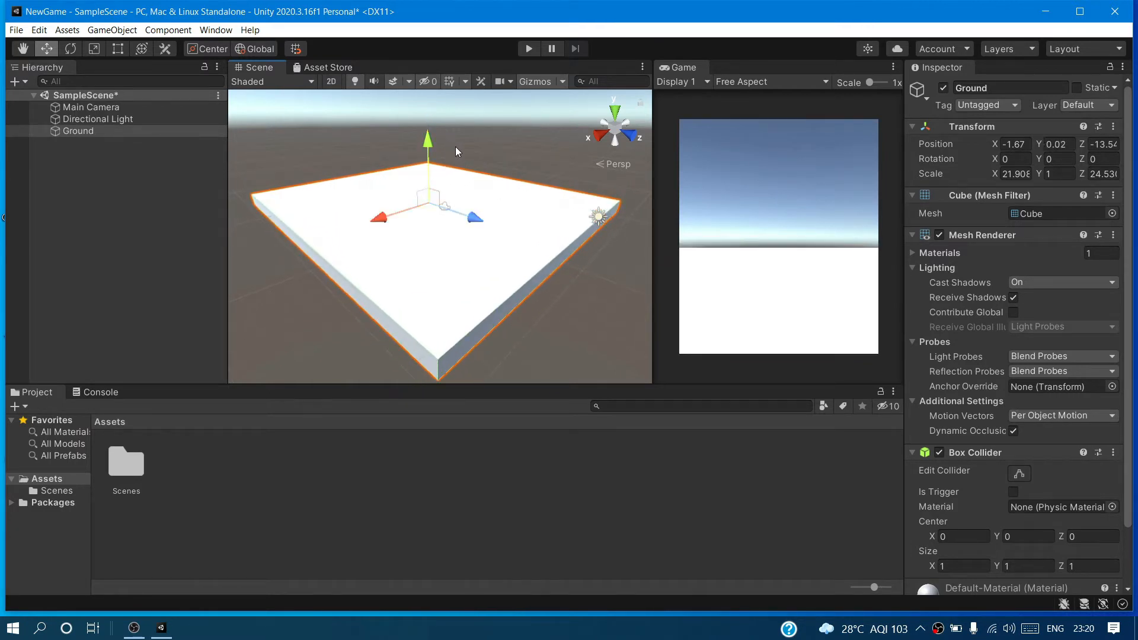
drag(656, 196, 402, 203)
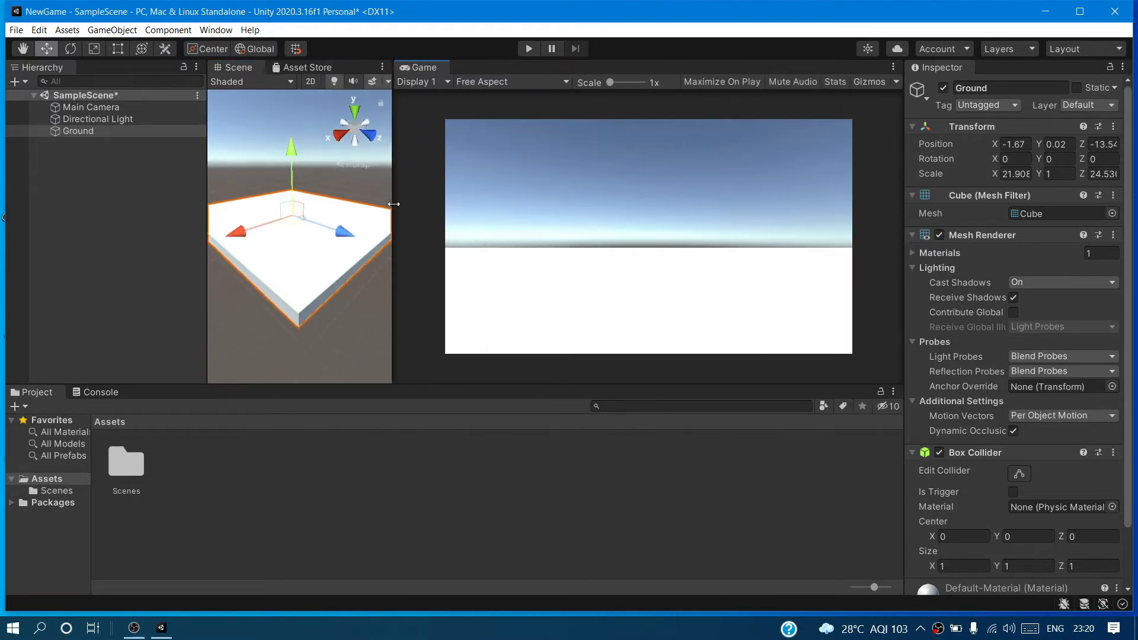
drag(205, 165, 76, 197)
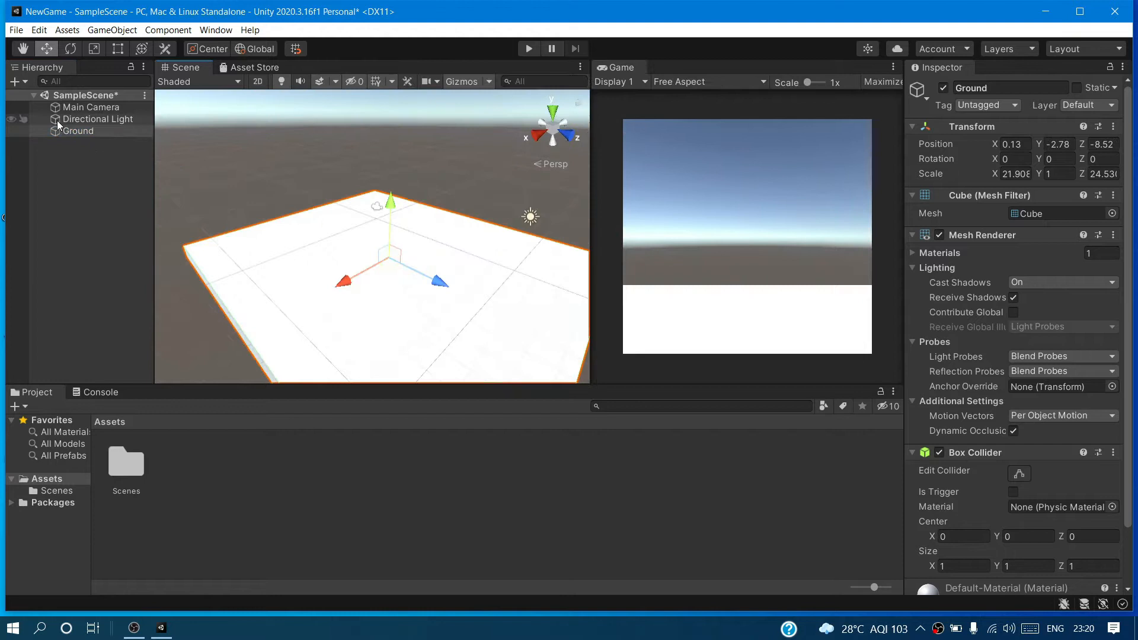
Add a new 3D cube to the scene and raise it above the Ground to about Y 2.77
click(70, 189)
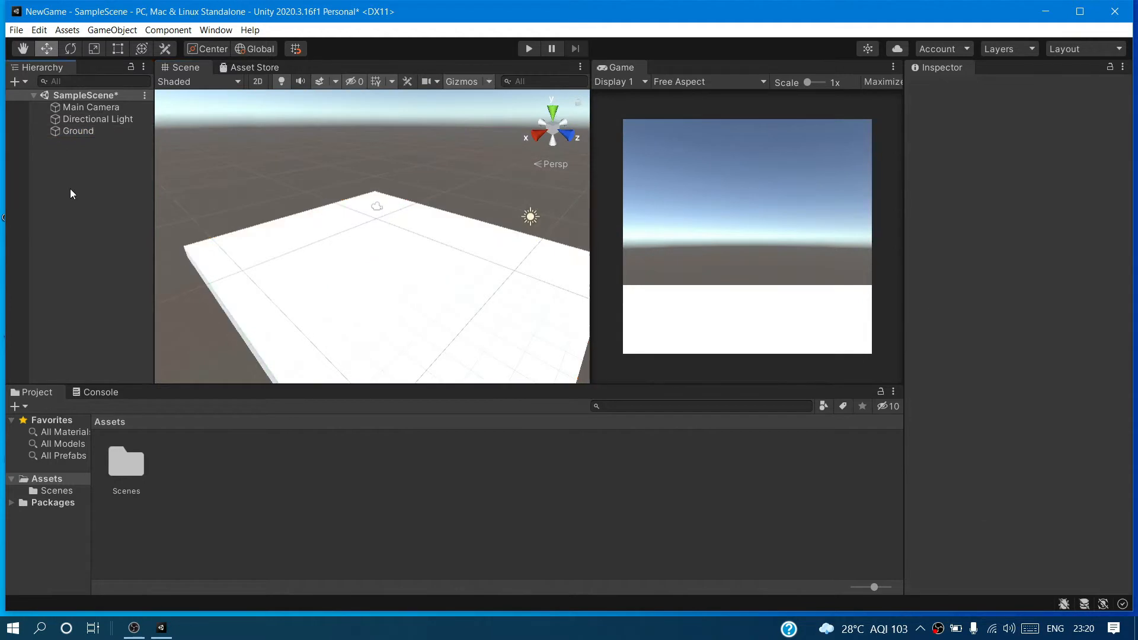
right_click(70, 188)
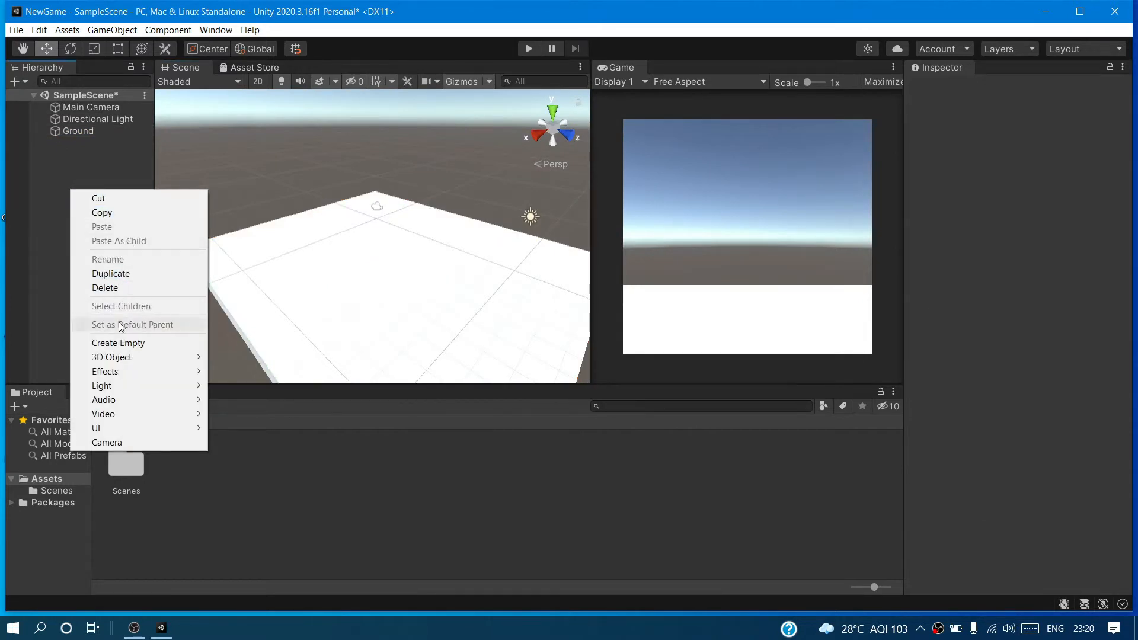
mouse_move(121, 362)
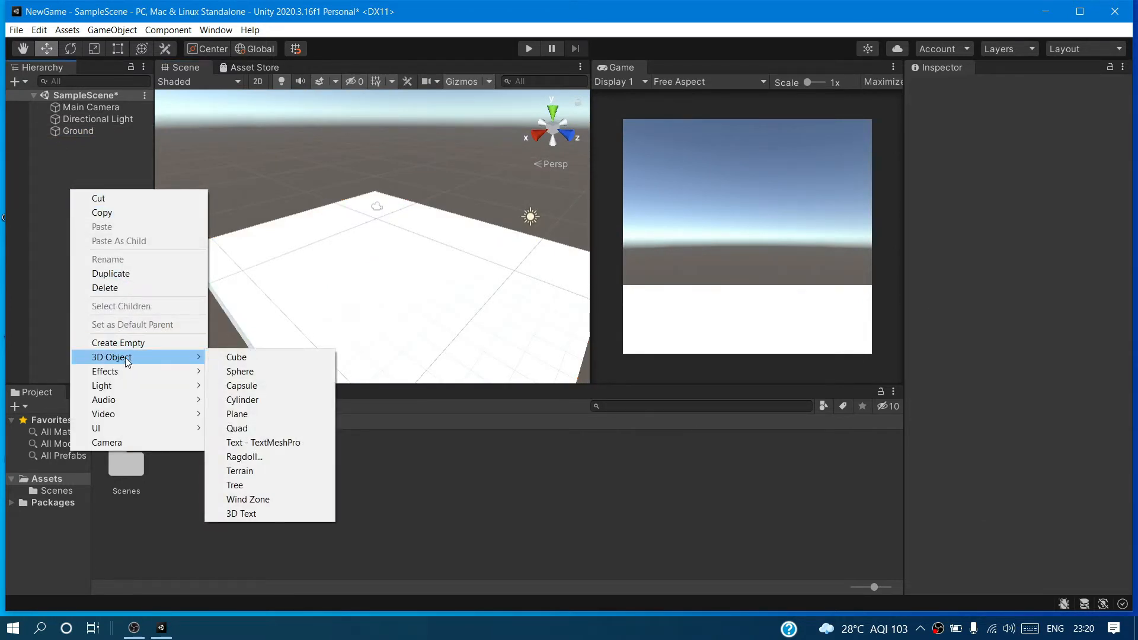
click(229, 357)
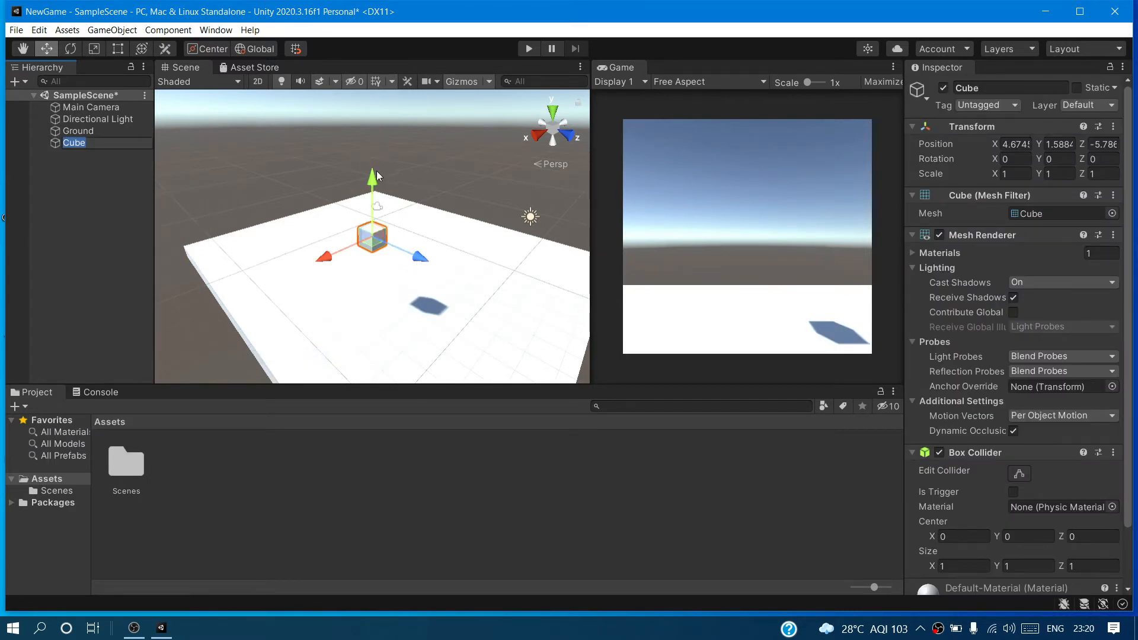
drag(374, 185, 302, 158)
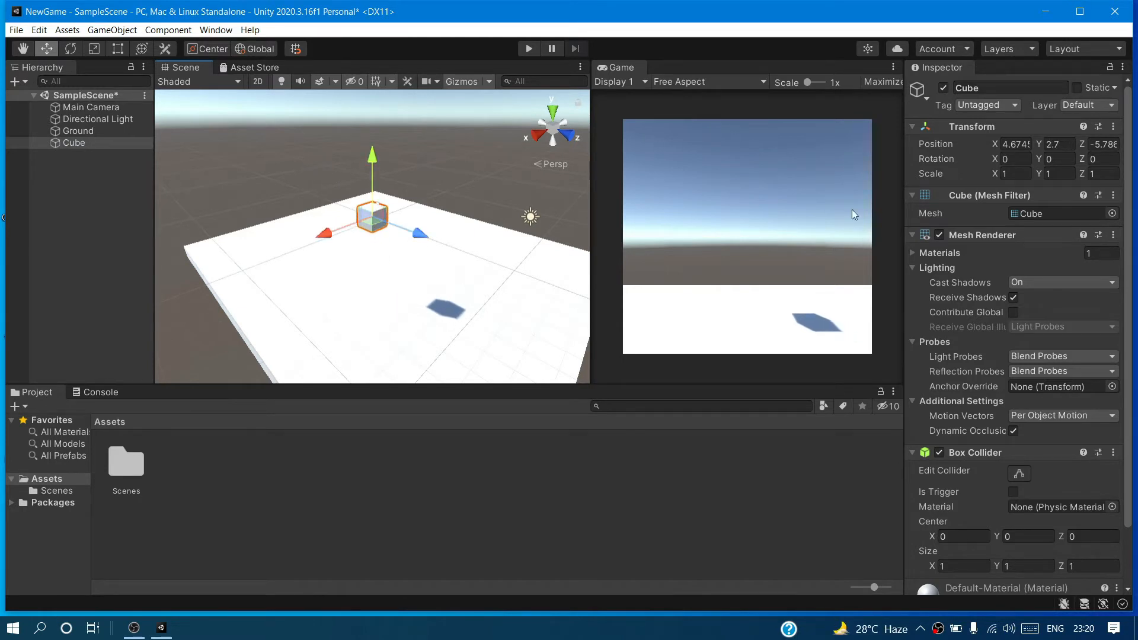
click(813, 332)
drag(375, 164, 416, 162)
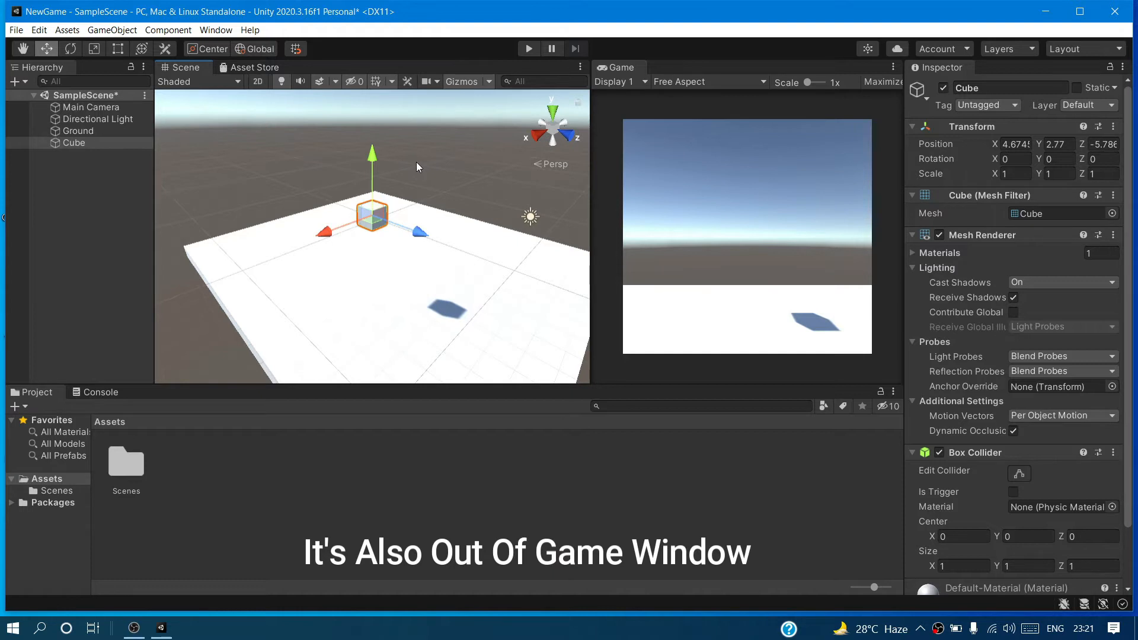
Create a new material in the Assets folder and name it Player
right_click(87, 205)
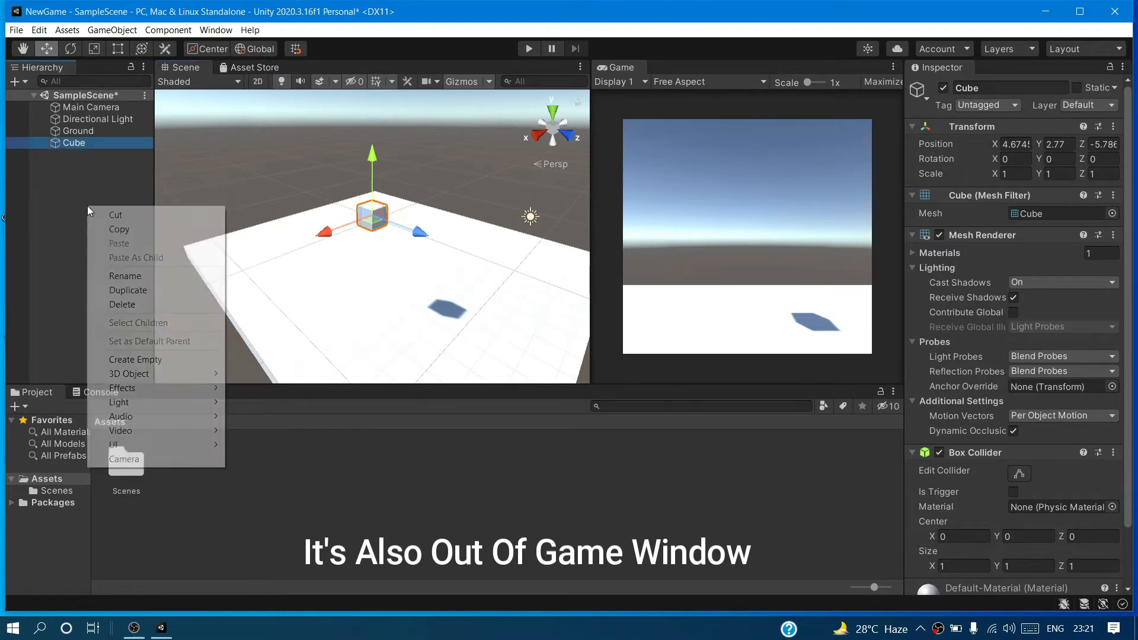
click(216, 511)
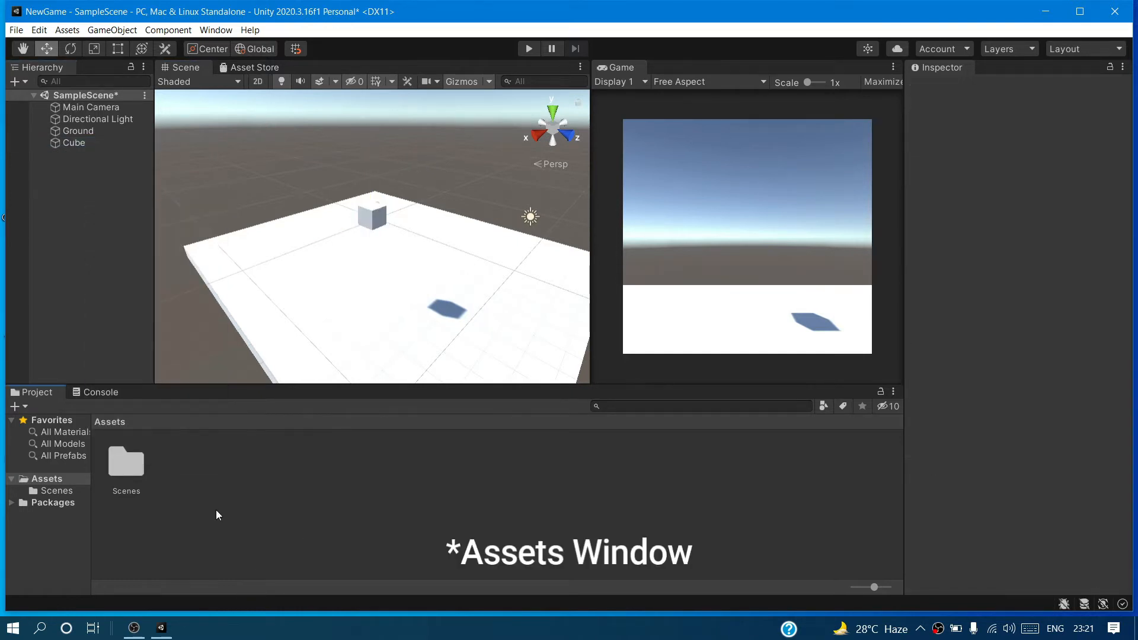
right_click(215, 511)
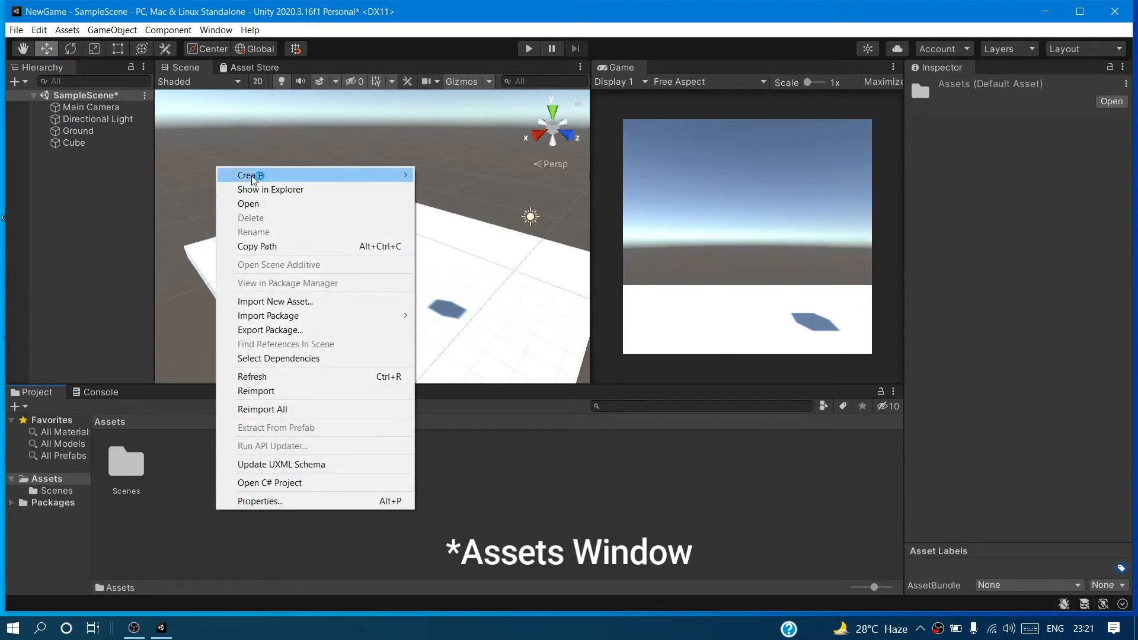
mouse_move(252, 175)
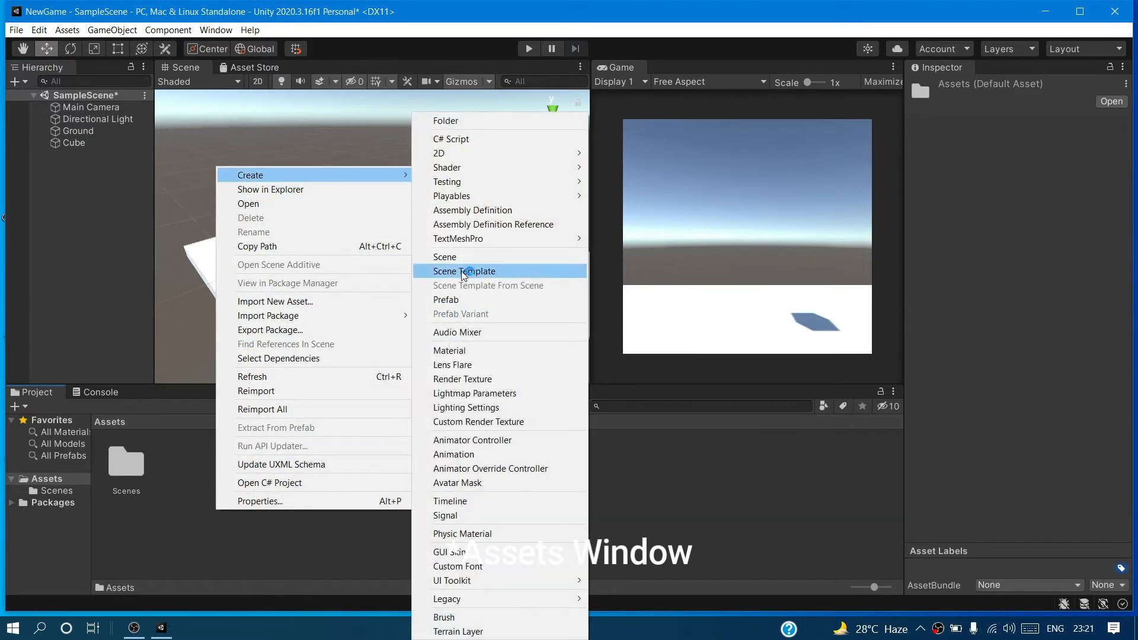
click(454, 350)
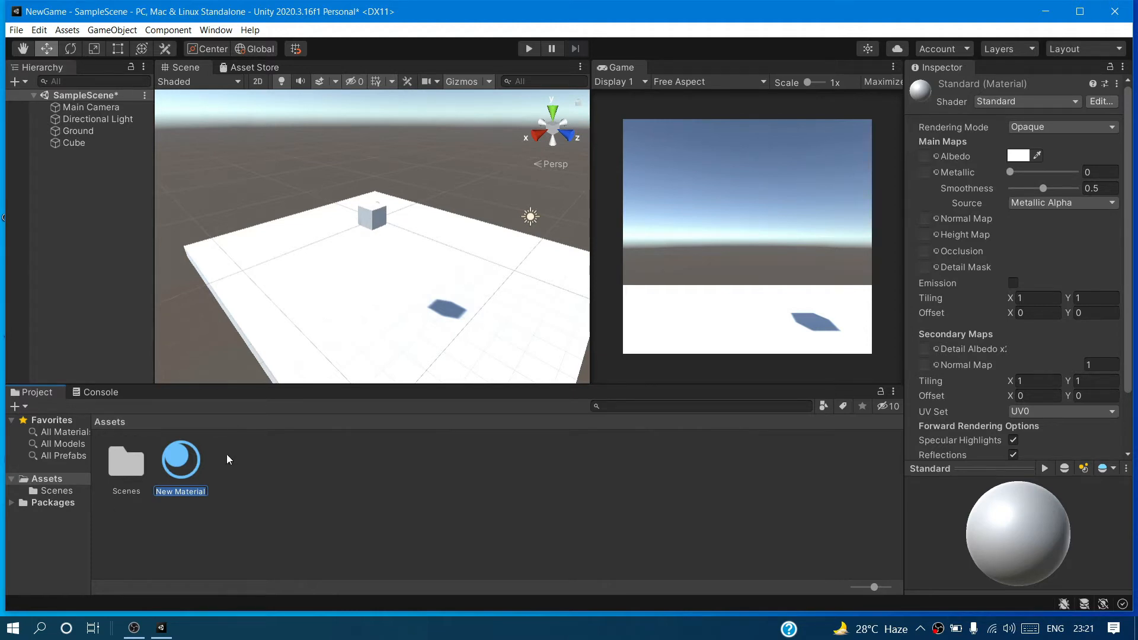
text(Player)
key(Return)
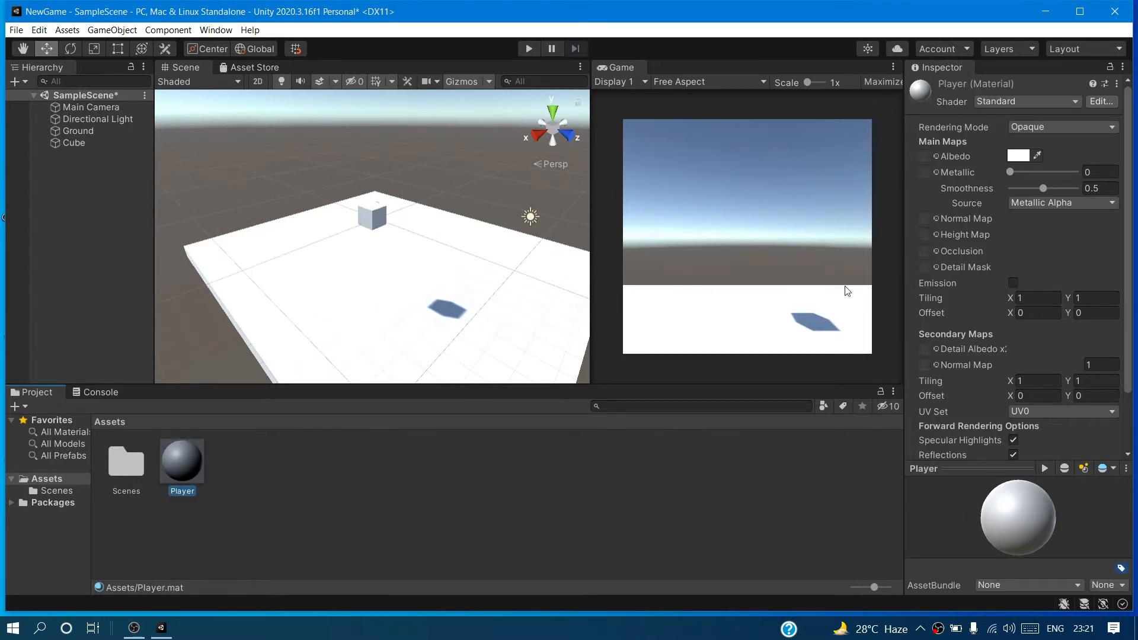
Set the Player material's Albedo colour to red, hex FF0018
click(1041, 160)
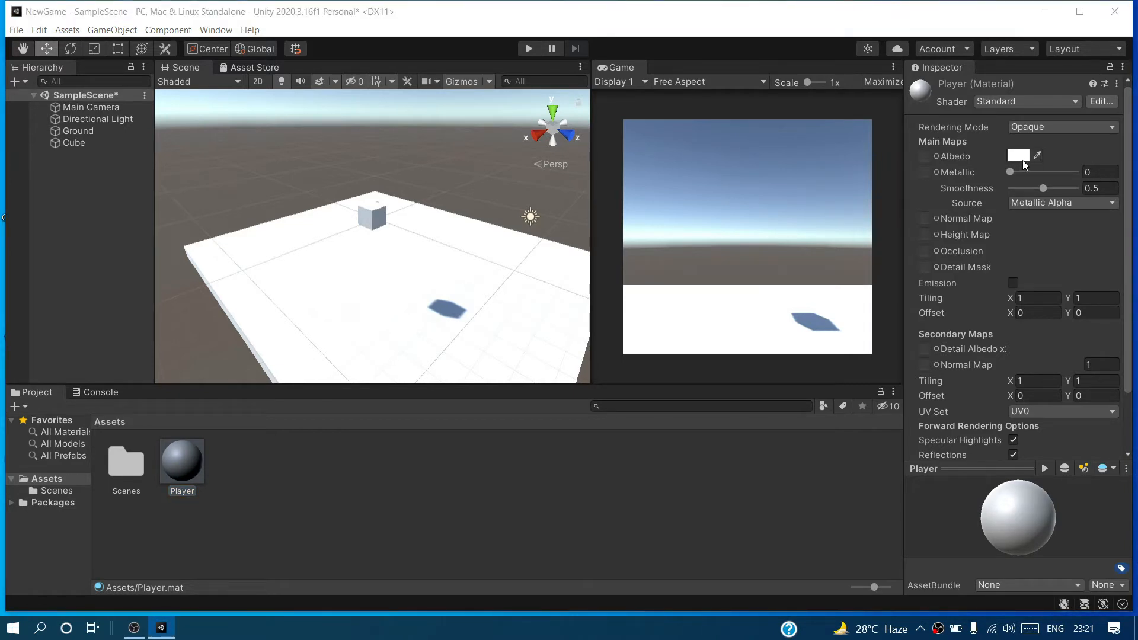
click(1023, 159)
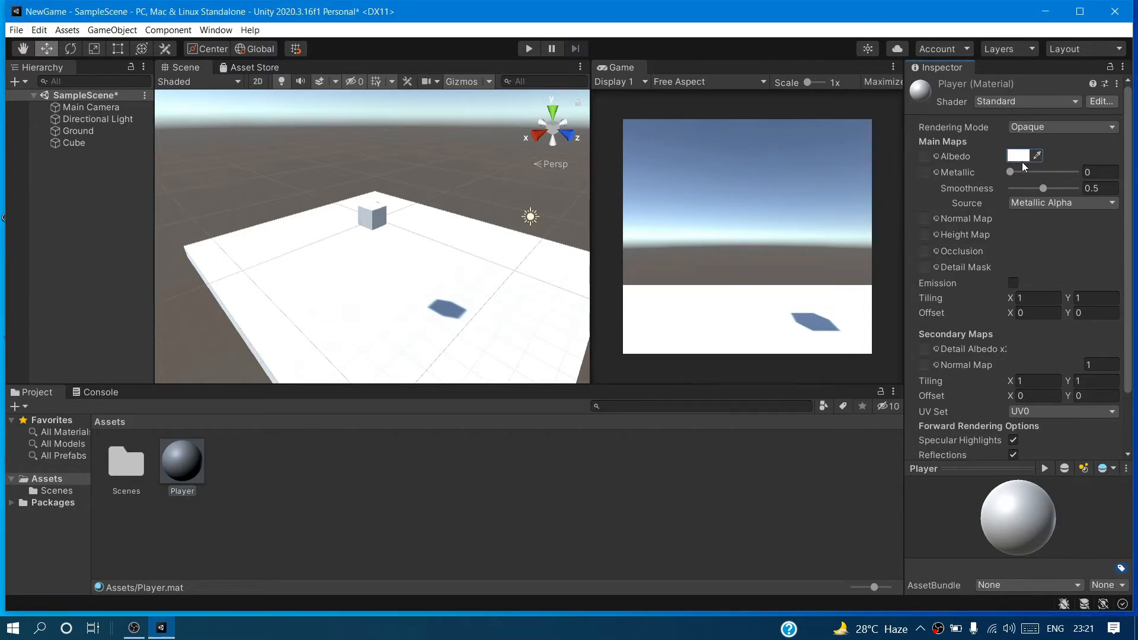
click(1041, 153)
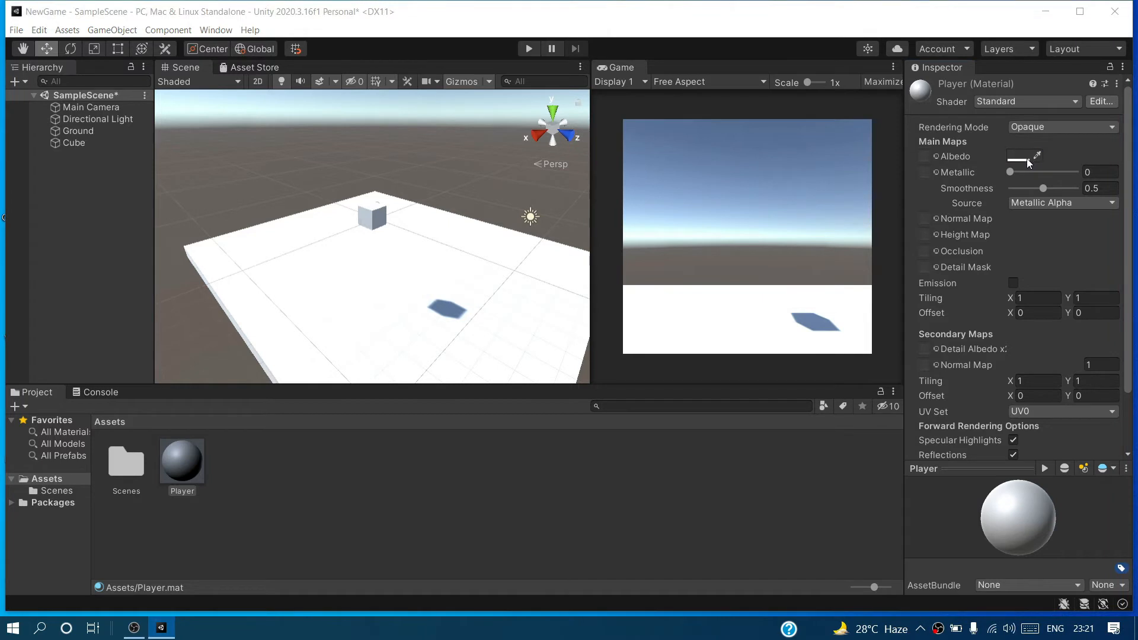
click(1027, 160)
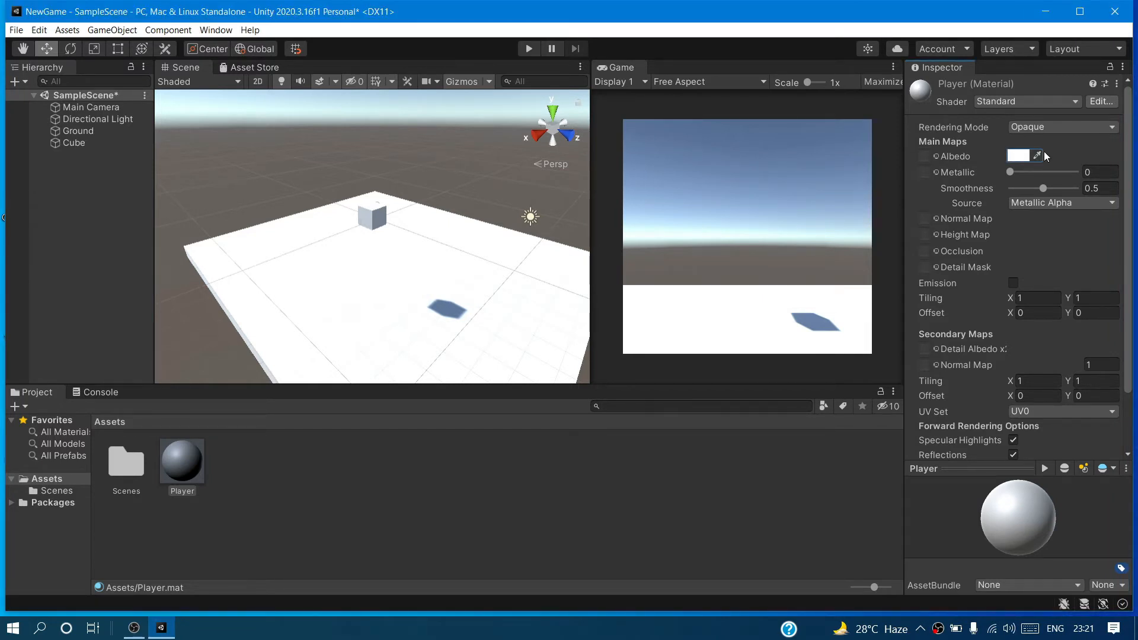
click(1039, 155)
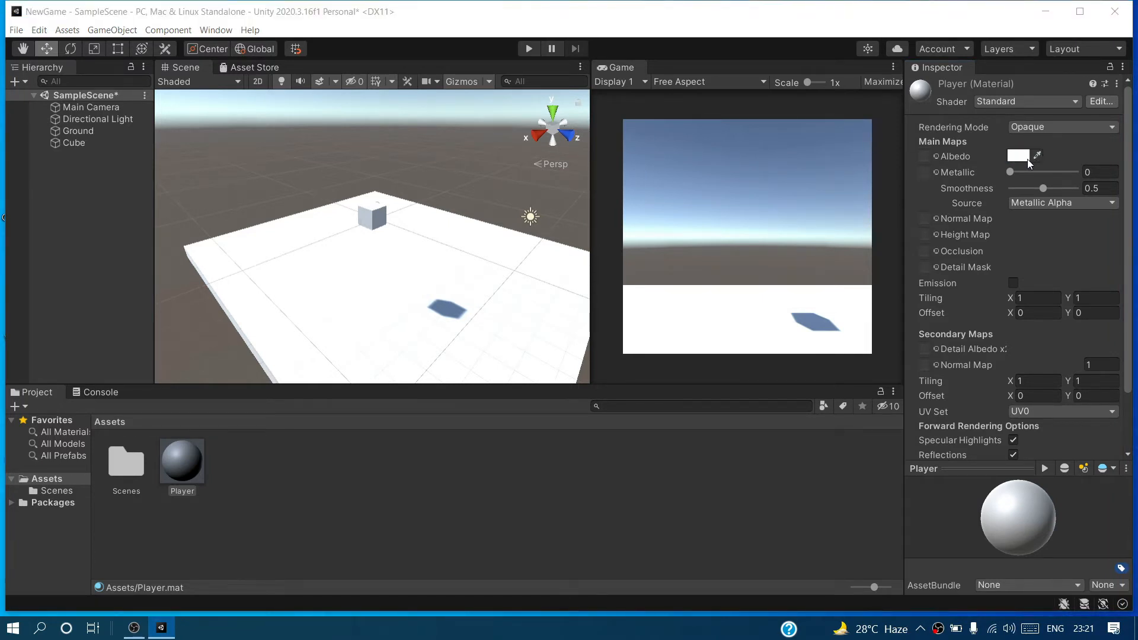
click(1026, 159)
click(1017, 156)
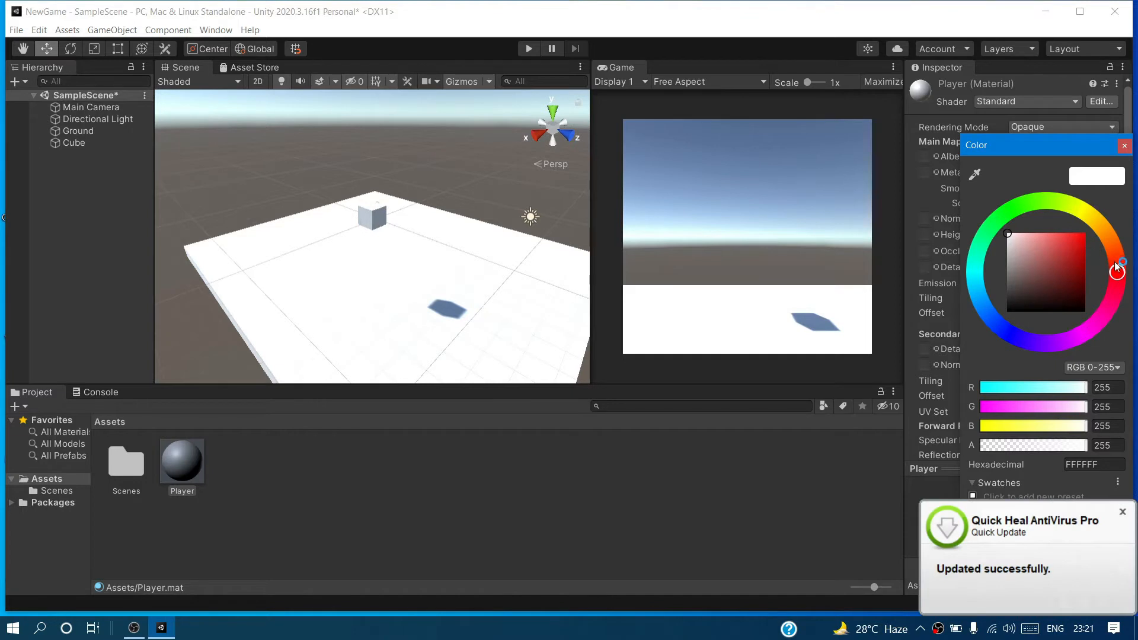
drag(1117, 270, 1115, 252)
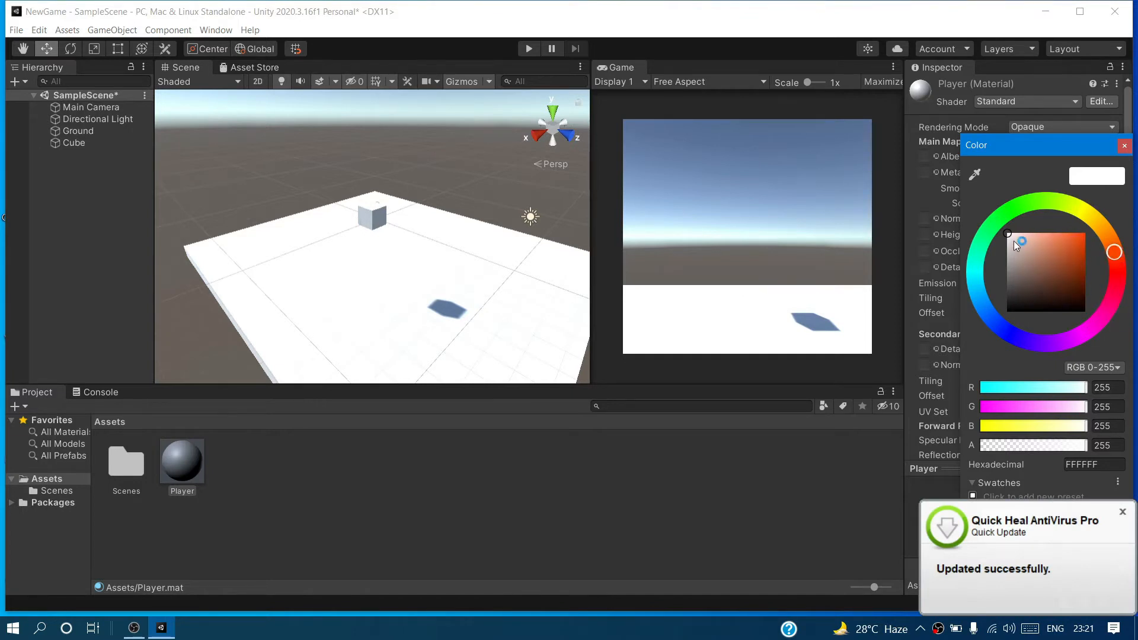
drag(1009, 236, 1086, 224)
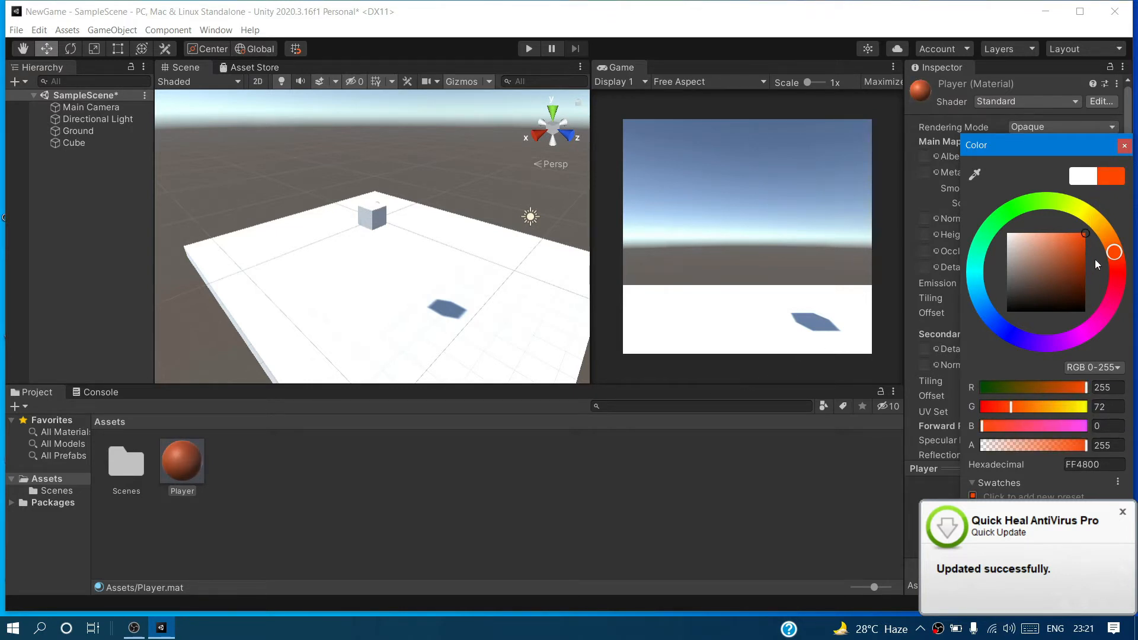
drag(1114, 252, 1118, 279)
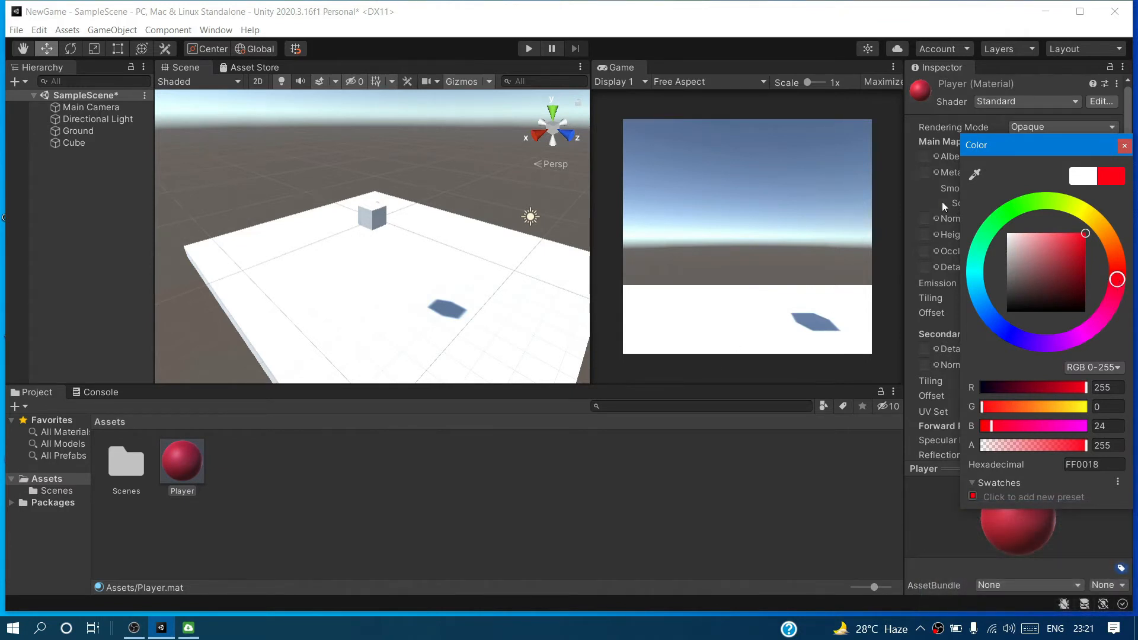
click(423, 530)
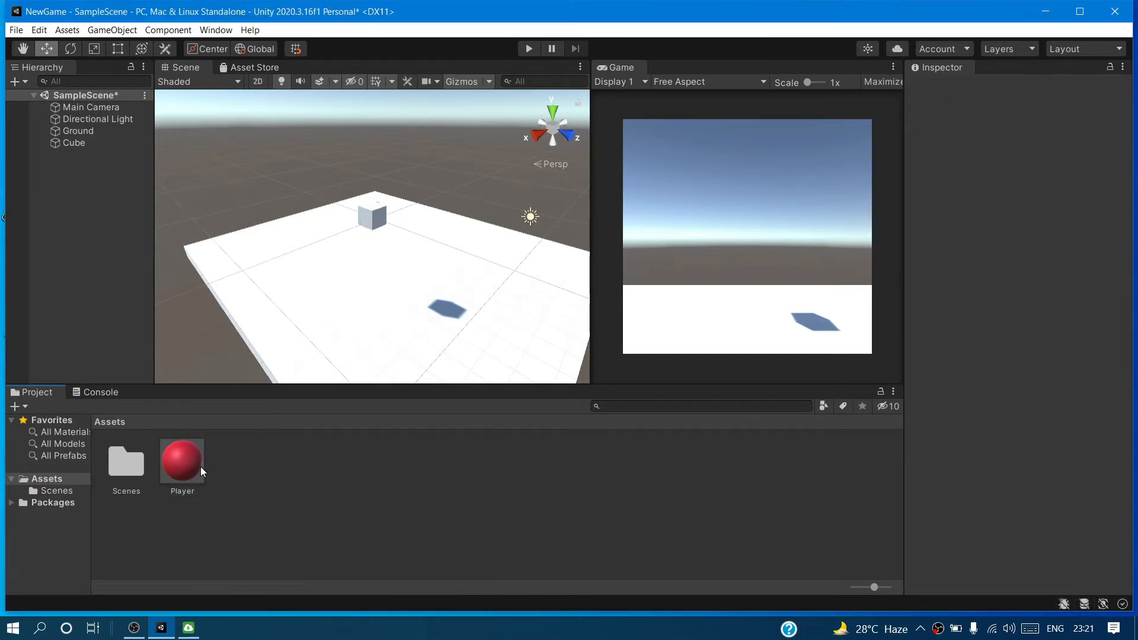
Apply the red Player material to the cube in the scene
click(176, 468)
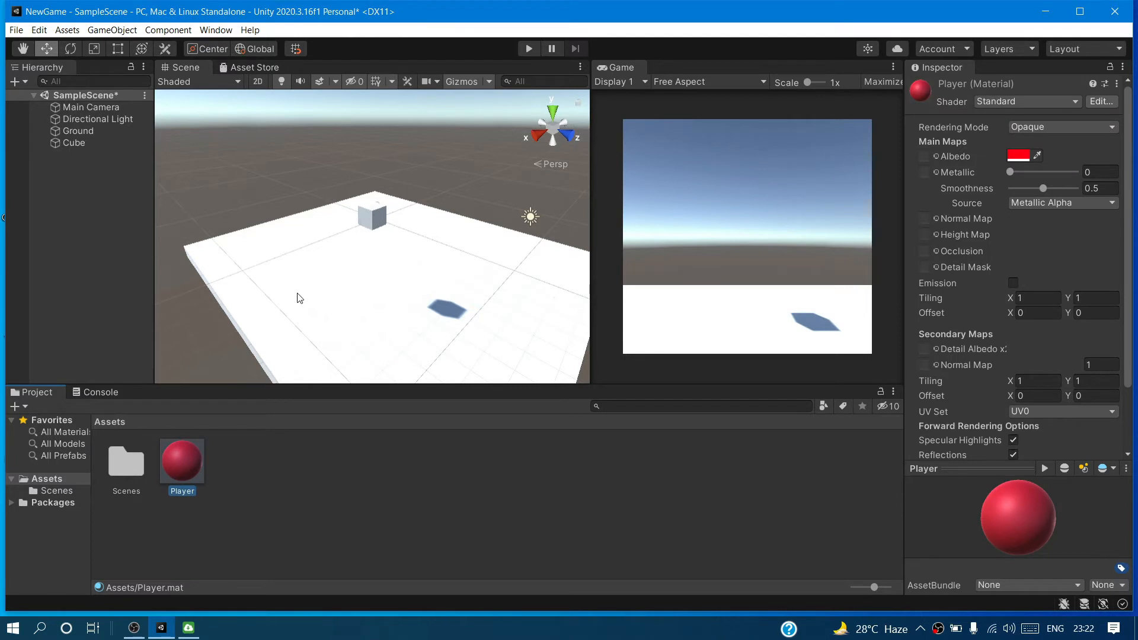
drag(180, 454, 310, 301)
drag(350, 228, 373, 211)
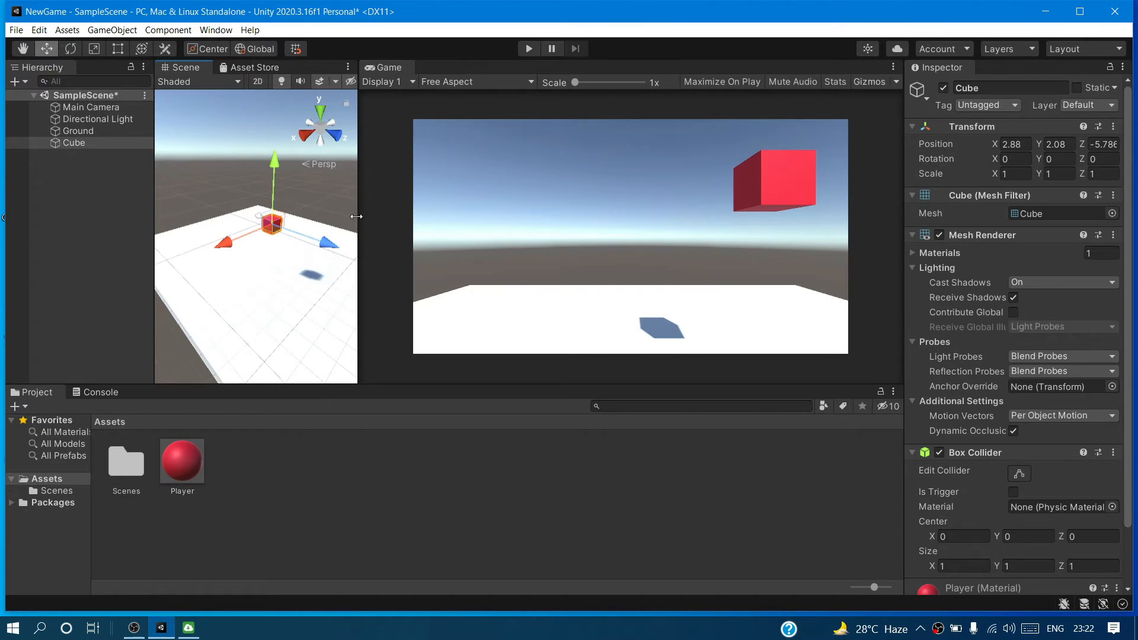
Resize the Scene view and move the cube to about X -0.96, Y 0.22, Z -5.84
drag(357, 217, 429, 217)
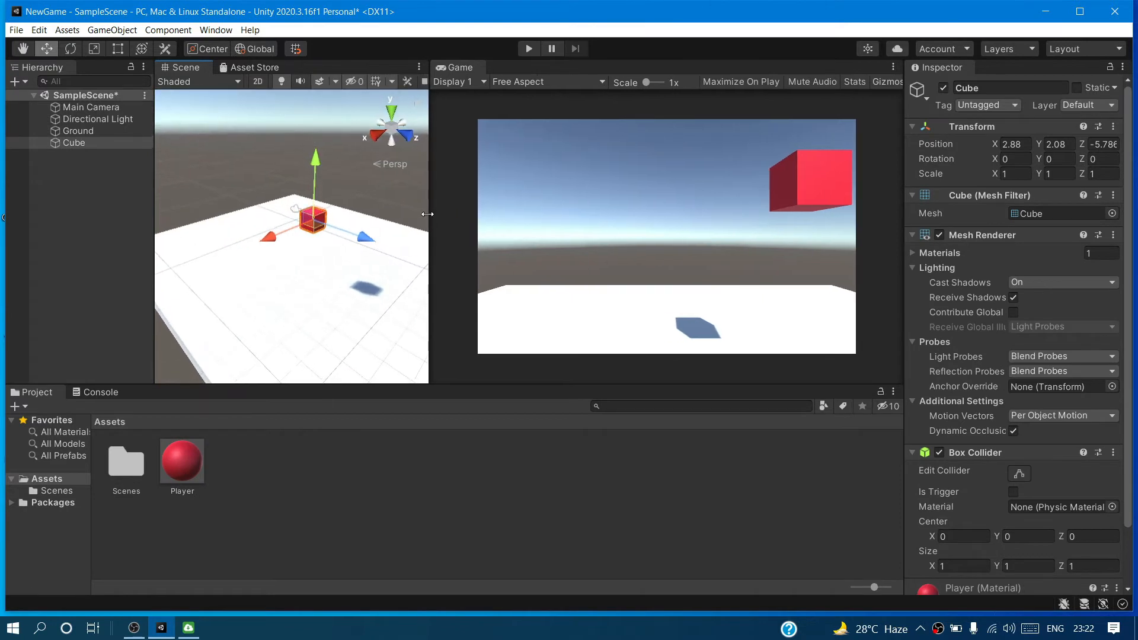
drag(272, 243, 322, 245)
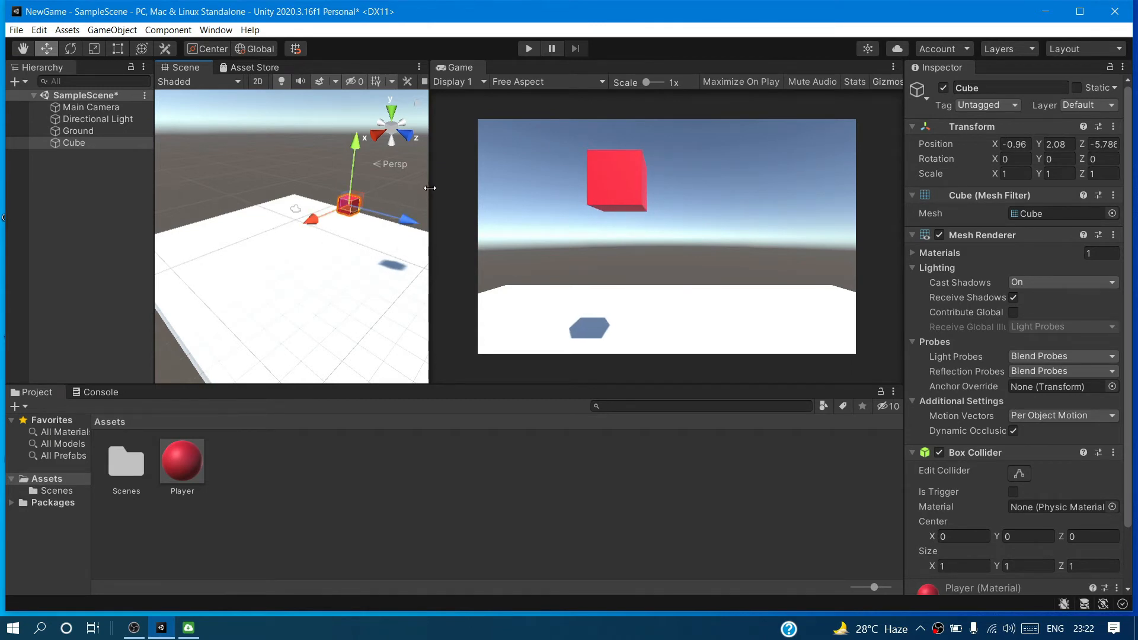
drag(430, 188, 572, 208)
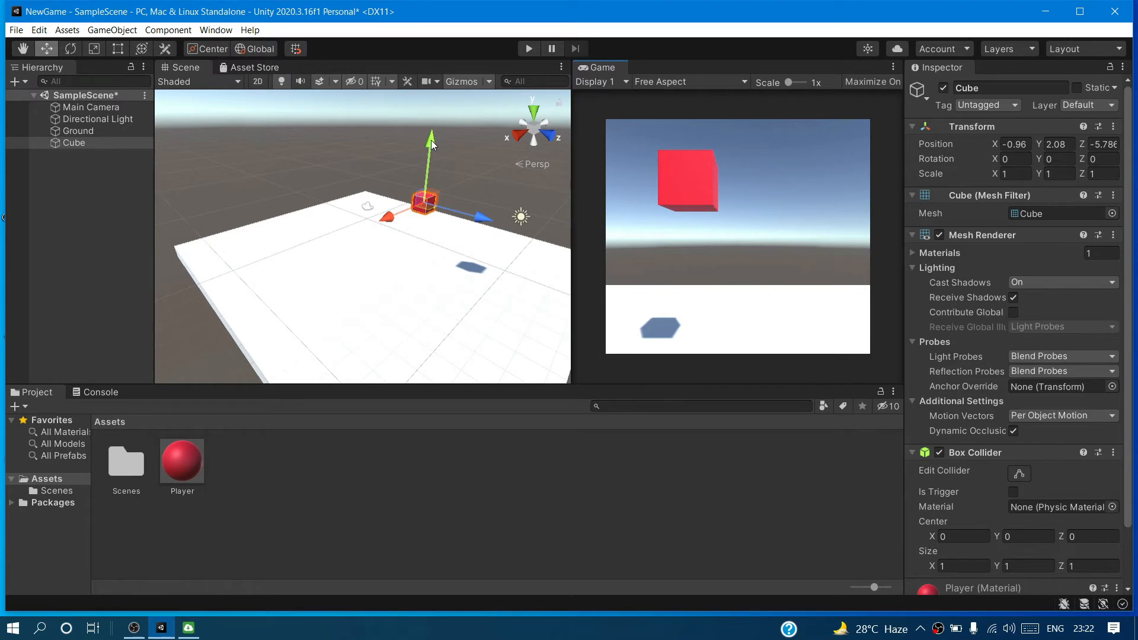
drag(432, 140, 428, 173)
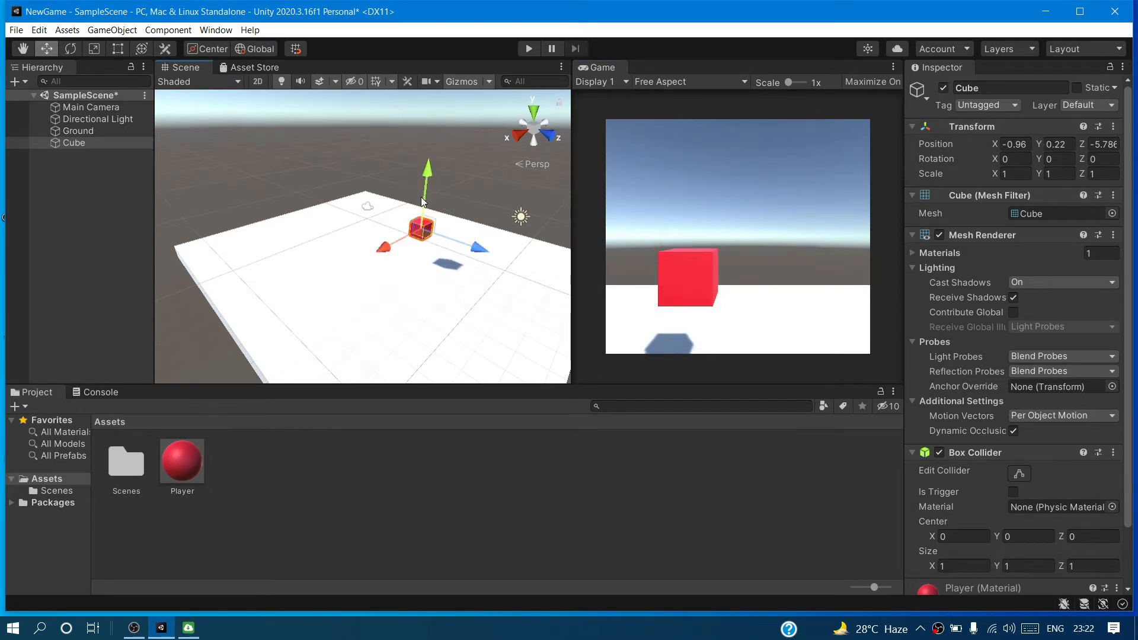
key(f)
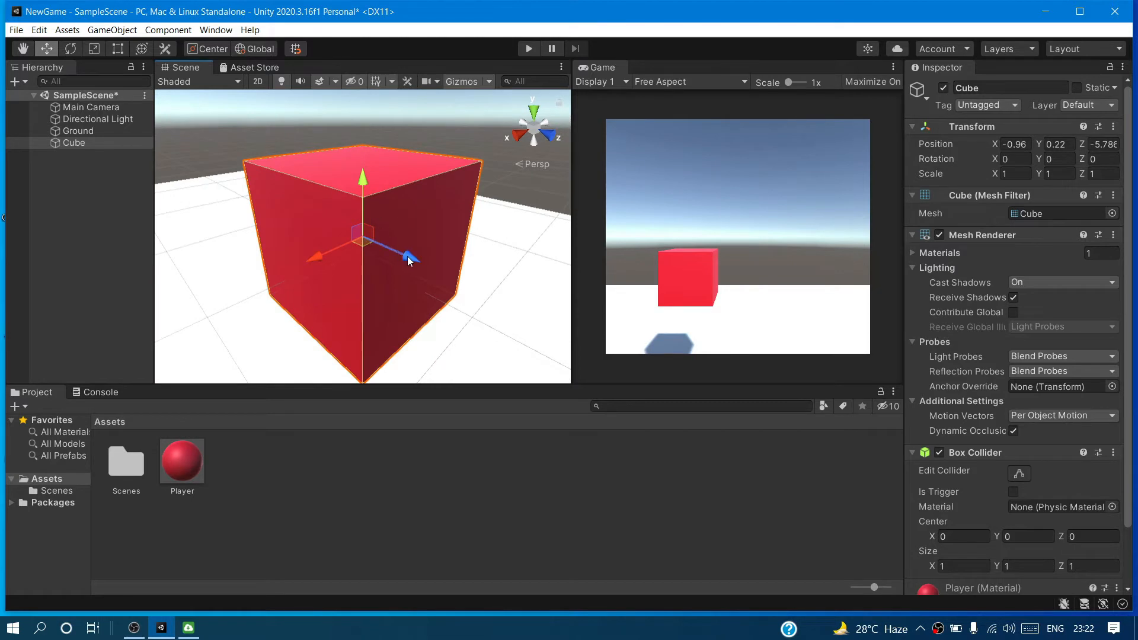
mouse_move(409, 261)
mouse_down()
mouse_move(528, 315)
mouse_move(322, 230)
mouse_move(397, 278)
mouse_up()
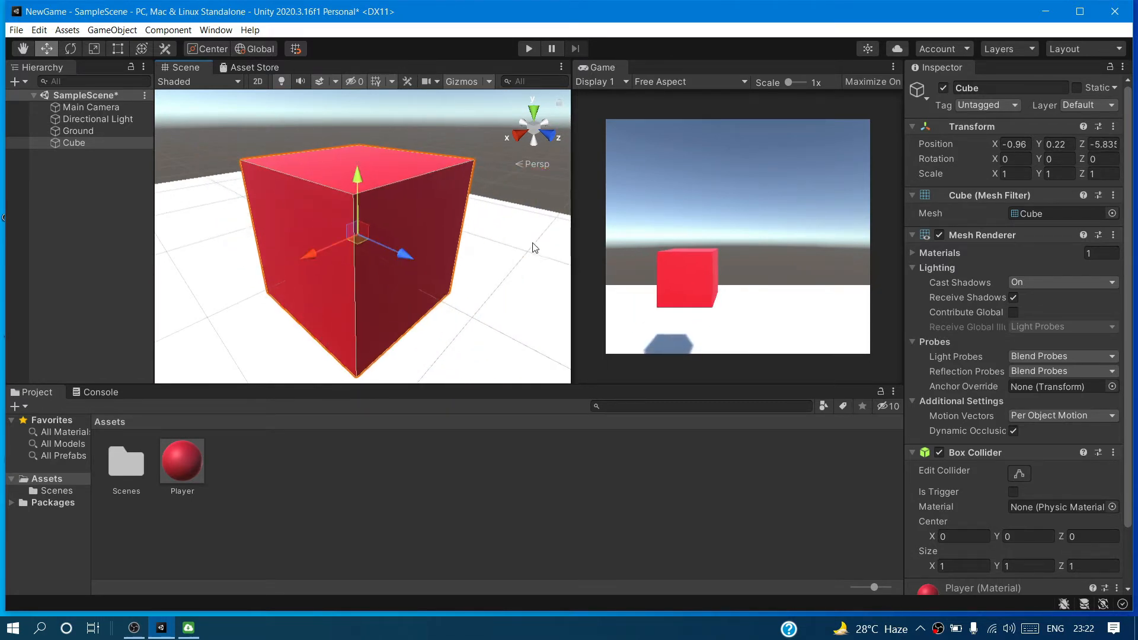
Rebalance the Scene and Game view widths and reposition the cube to about Y 1, Z -6.07
drag(571, 211, 502, 218)
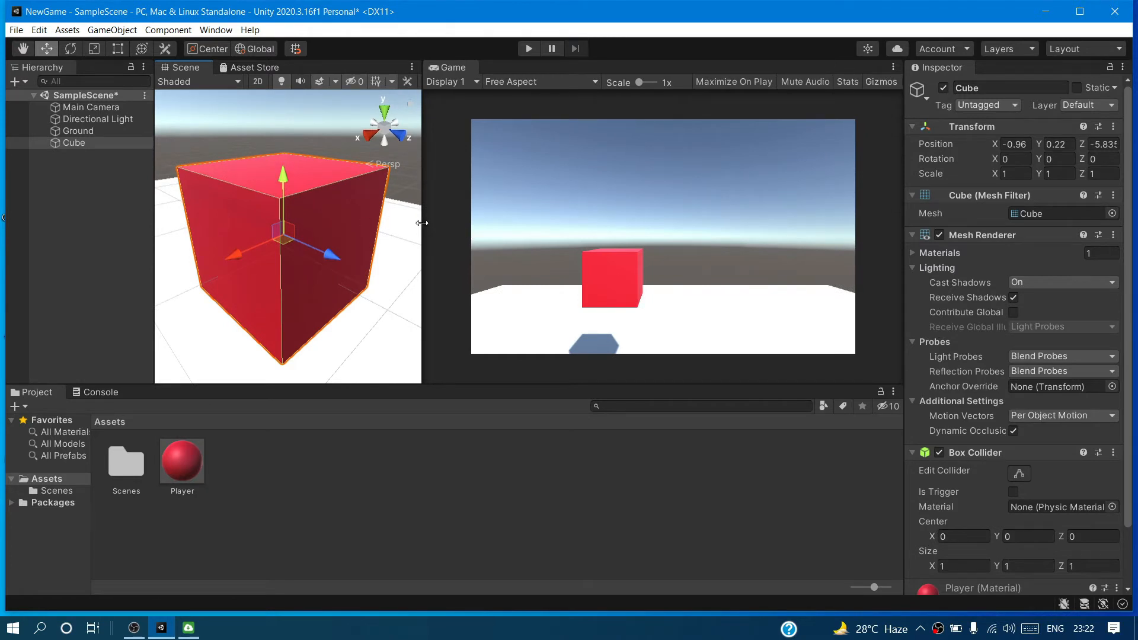
drag(421, 229, 564, 224)
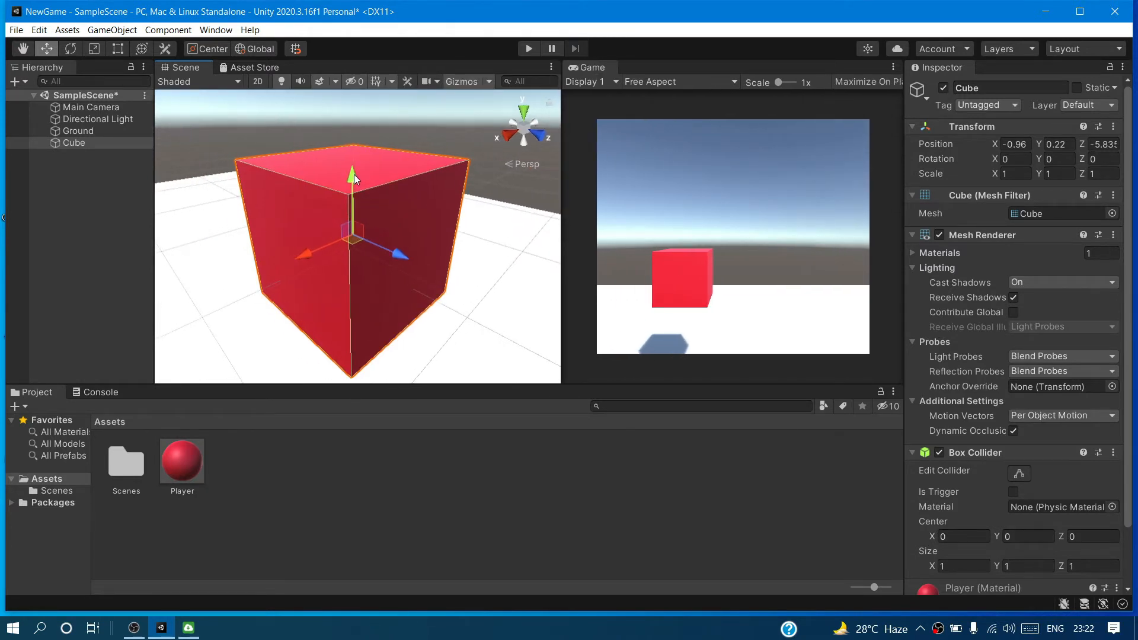
scroll(451, 289, down, 5)
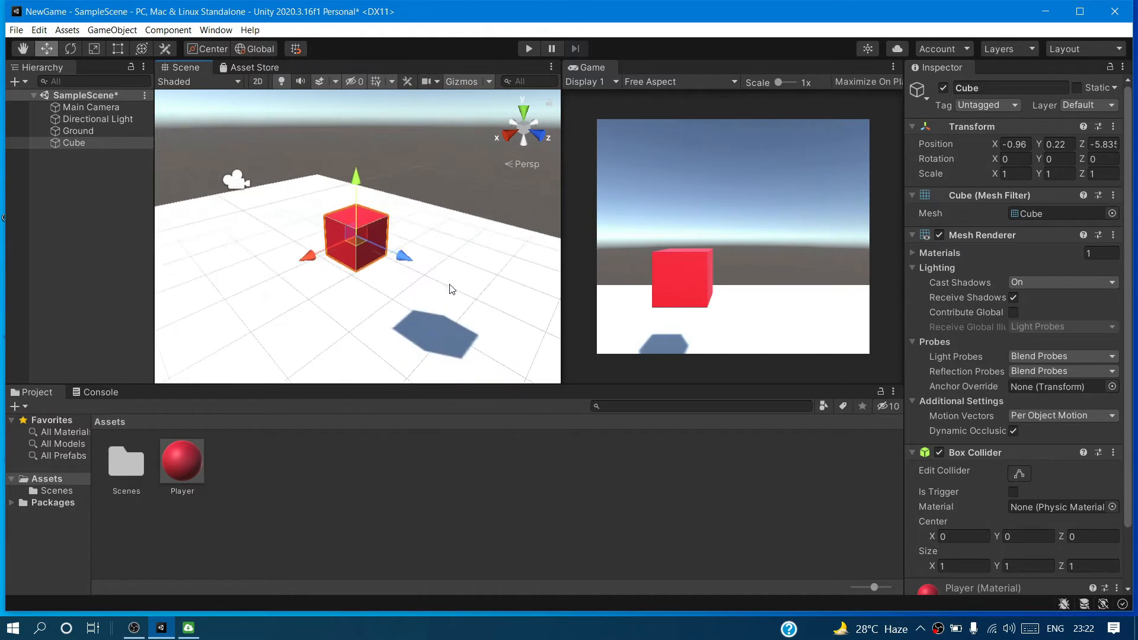
scroll(451, 289, down, 3)
scroll(452, 290, down, 1)
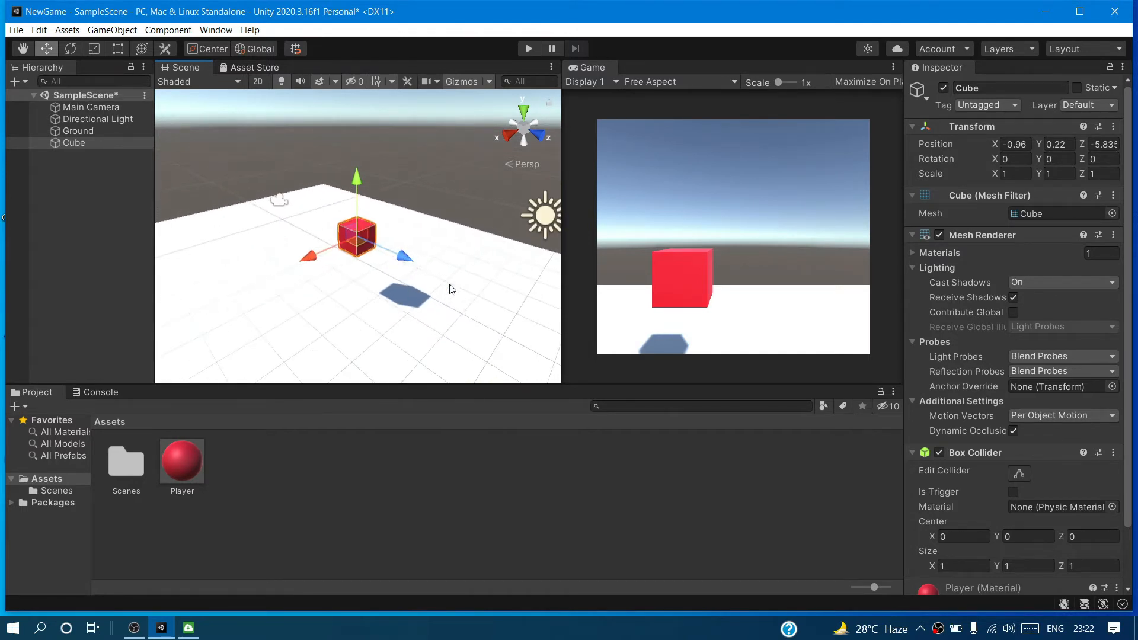
mouse_move(398, 255)
mouse_down()
mouse_move(450, 285)
mouse_move(407, 262)
mouse_up()
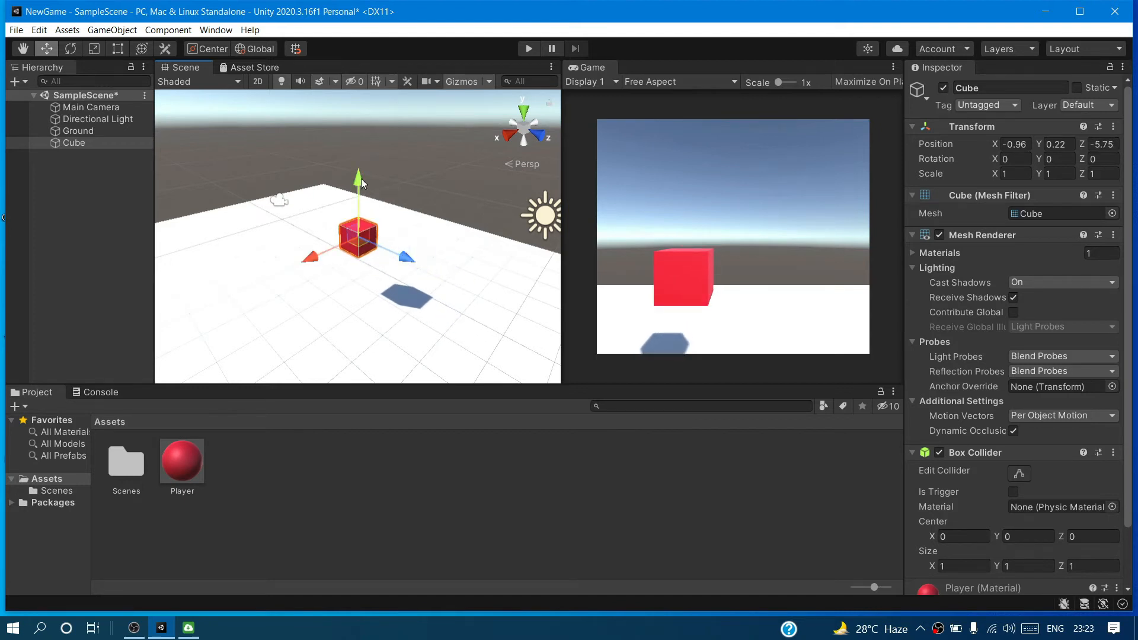
drag(358, 175, 365, 197)
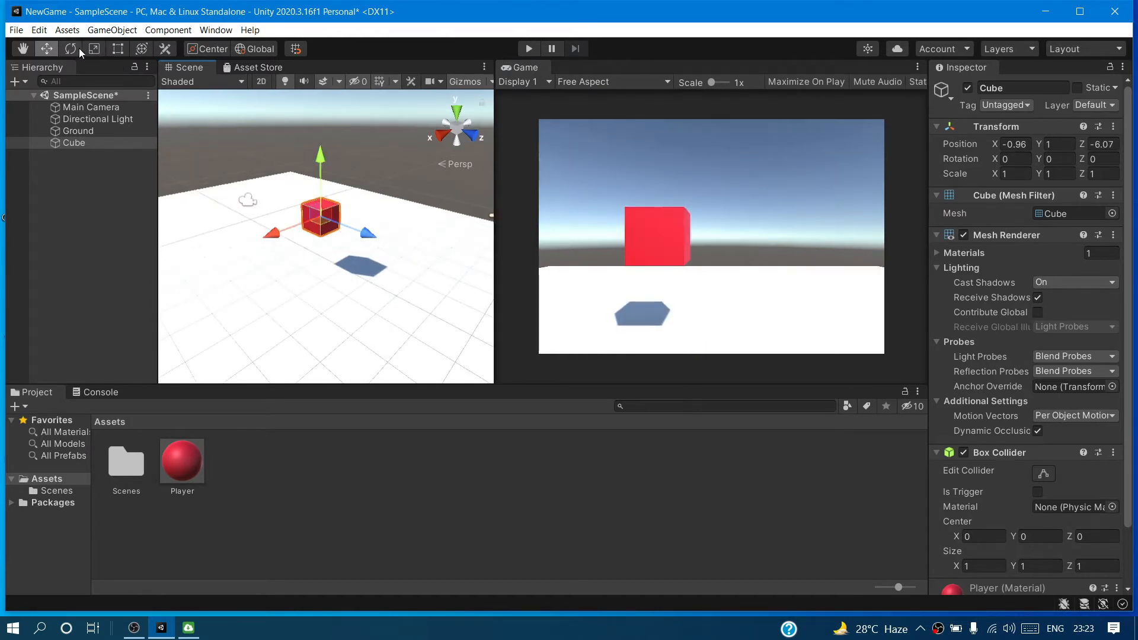
Scale the cube with the Scale Tool to about X 0.84, Y -0.99, Z 1.67
click(94, 50)
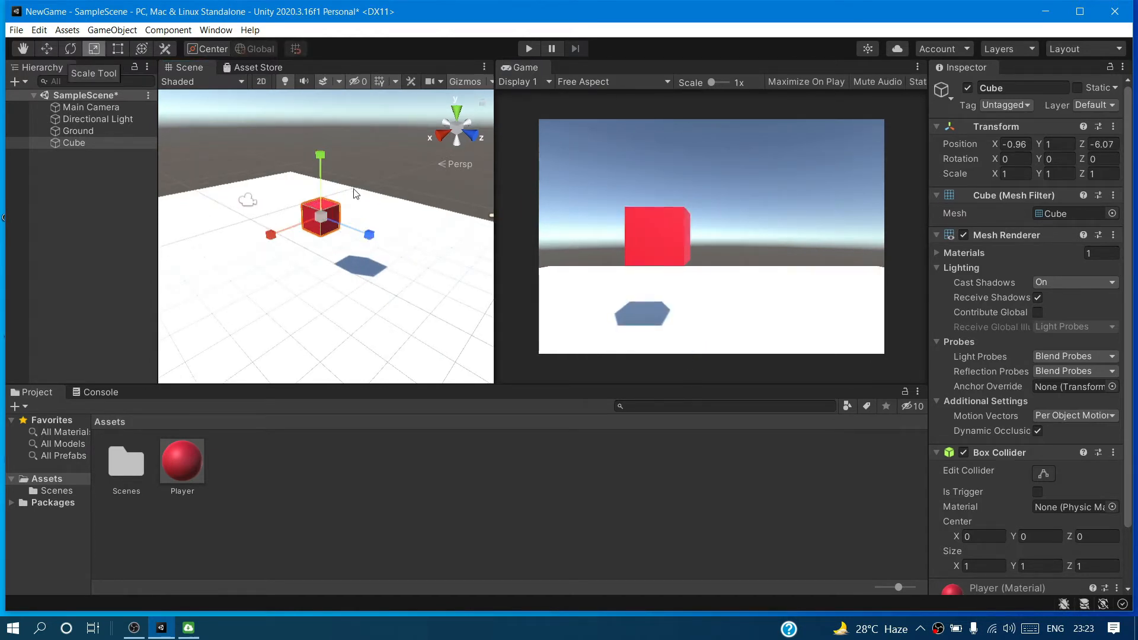
drag(369, 234, 369, 260)
drag(319, 159, 289, 238)
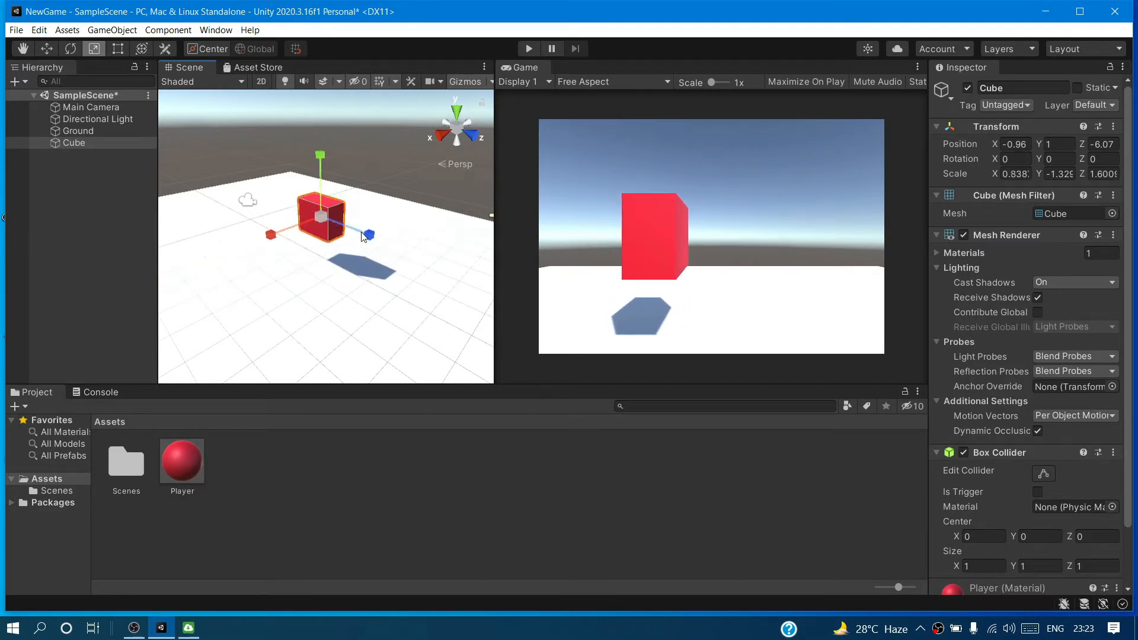
mouse_move(368, 235)
mouse_down()
mouse_move(454, 265)
mouse_move(371, 239)
mouse_up()
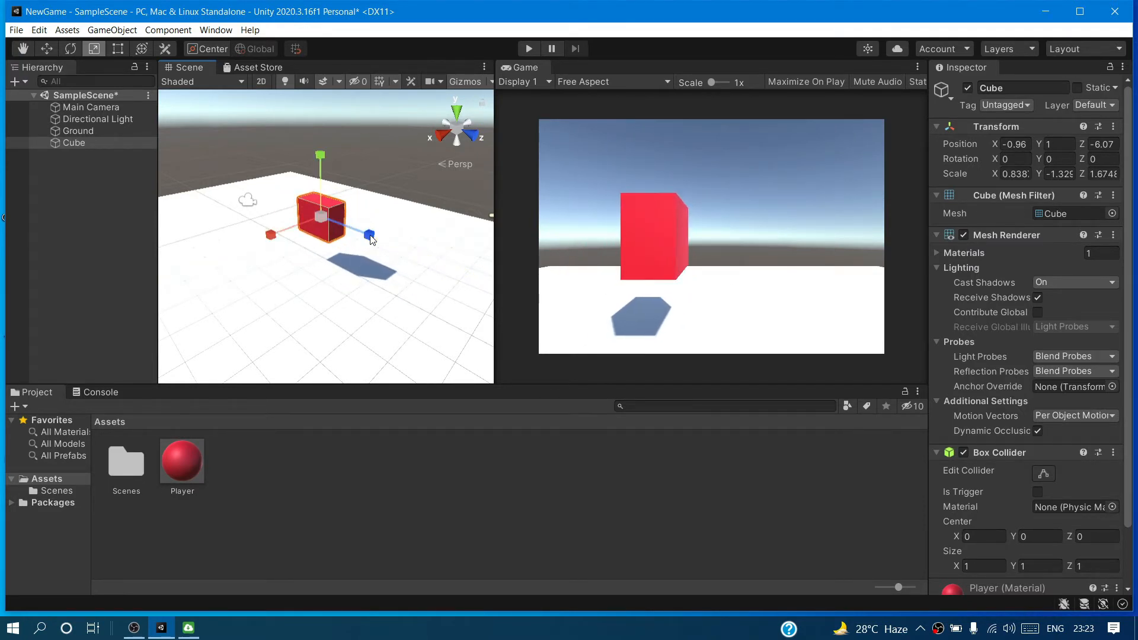
mouse_move(323, 155)
mouse_down()
mouse_move(325, 190)
mouse_move(322, 158)
mouse_move(323, 172)
mouse_up()
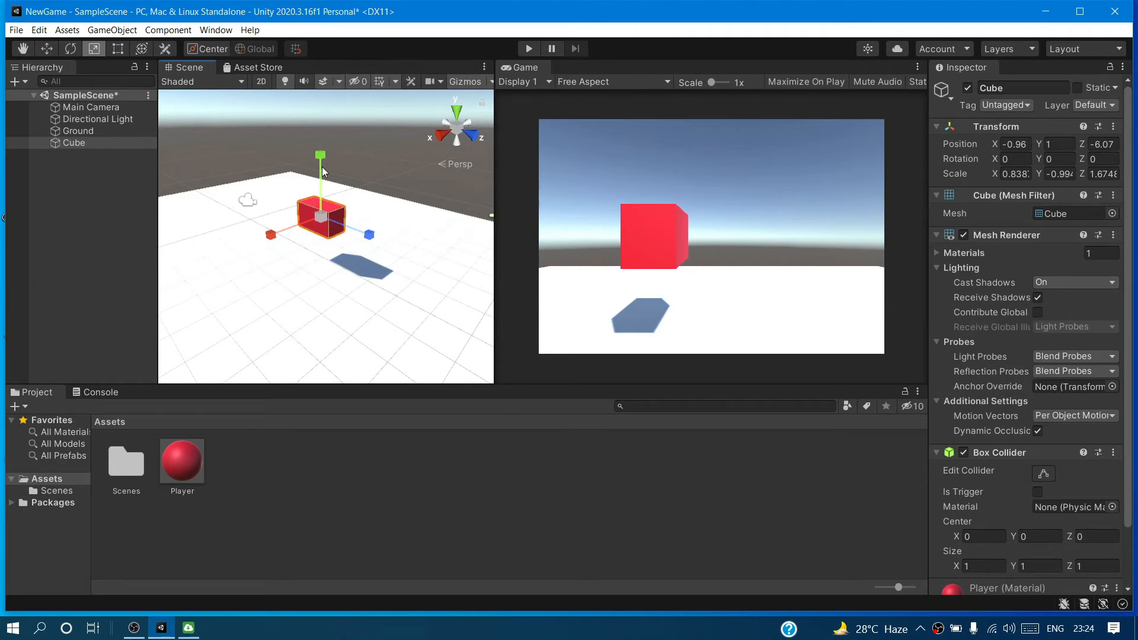
Test-run the game and stop it, and change the cube's Y scale to about -0.87
click(525, 48)
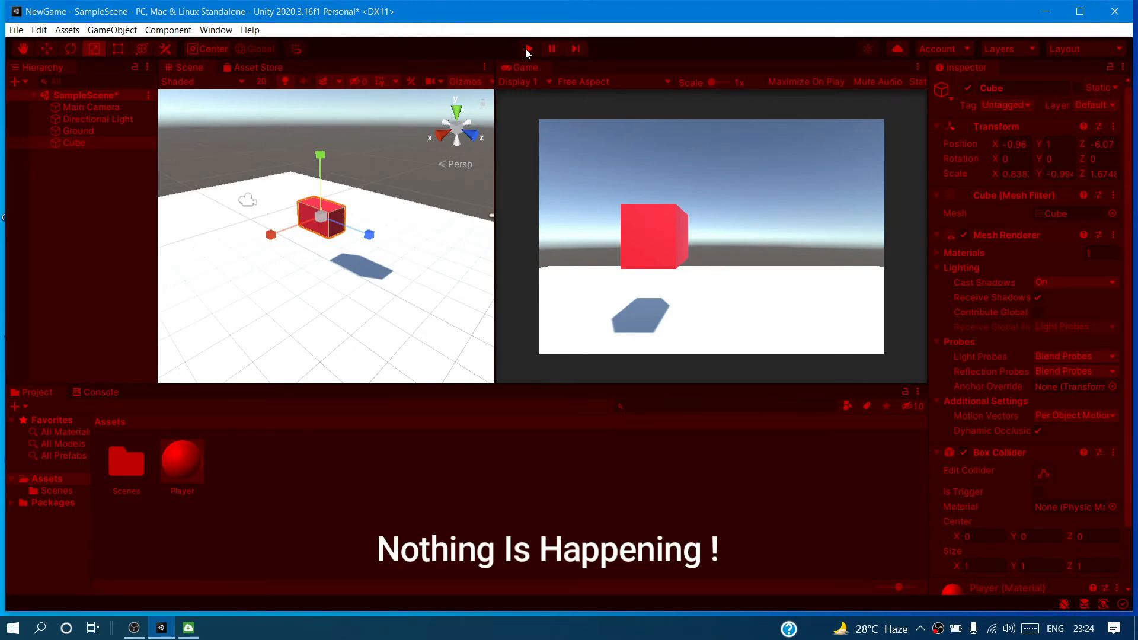
click(525, 48)
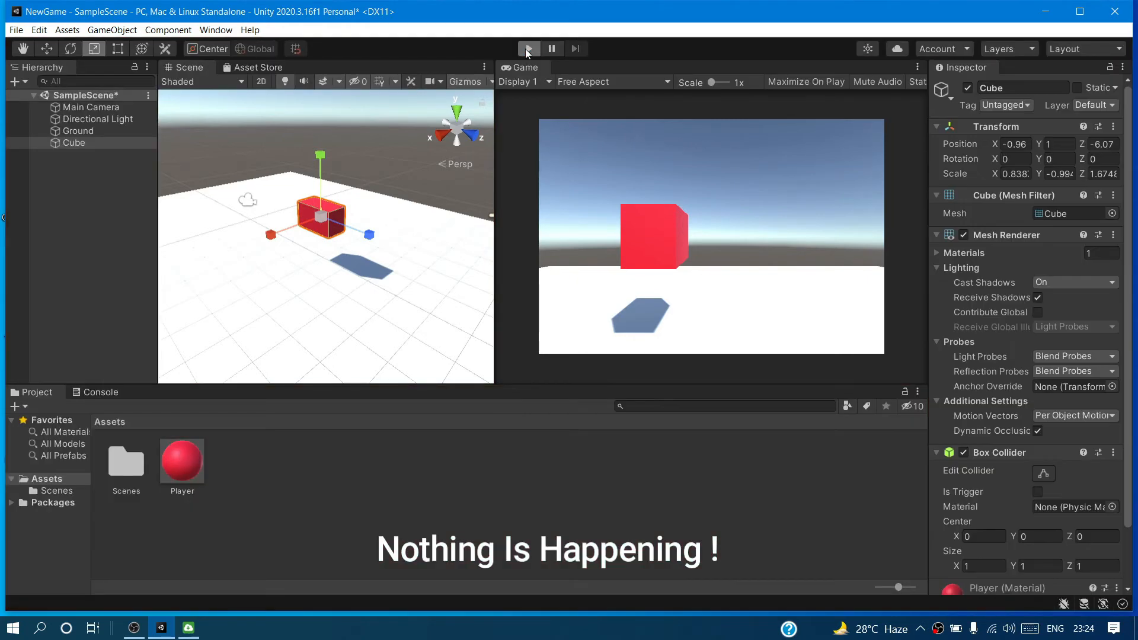
drag(319, 159, 319, 173)
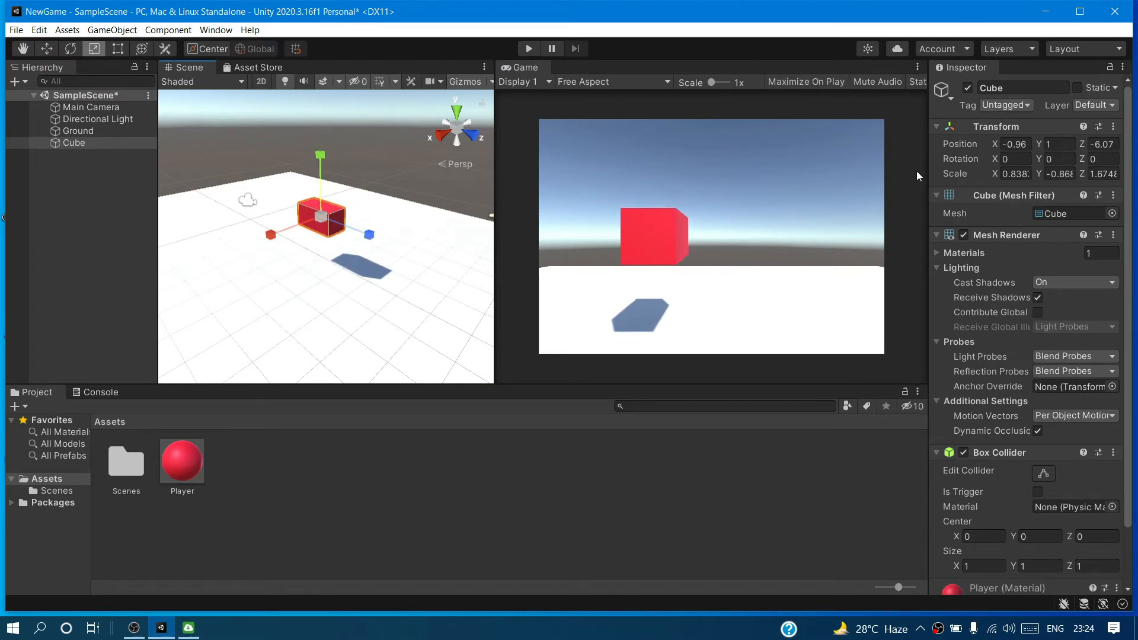
Widen the Inspector and add a Physics Rigidbody component to the cube
drag(929, 171, 829, 172)
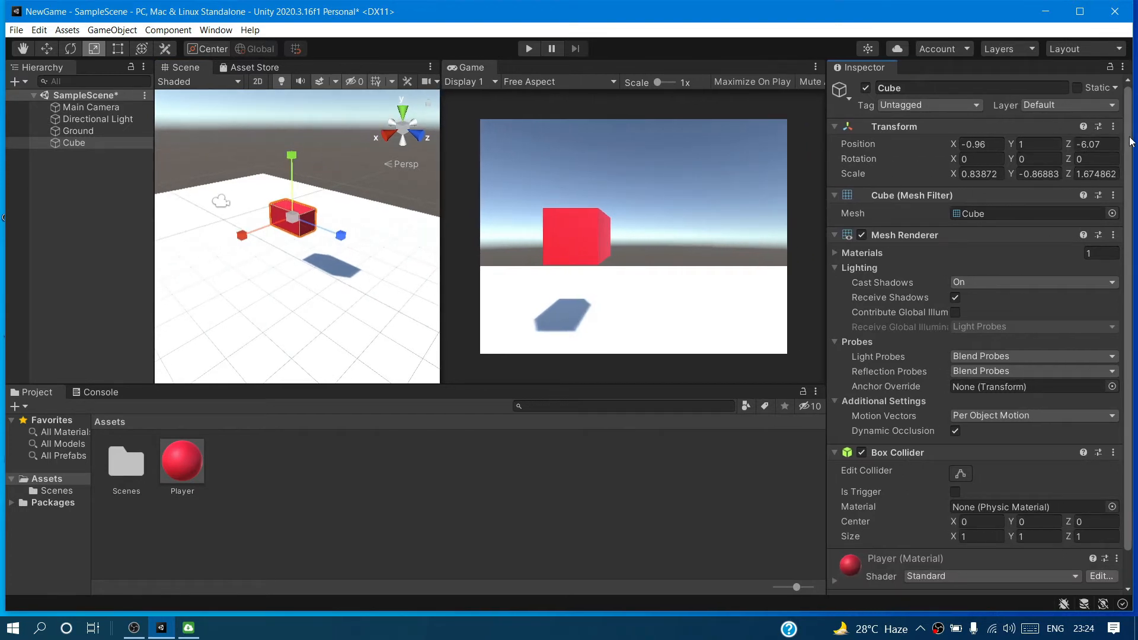
scroll(1112, 178, down, 1)
scroll(1115, 190, up, 1)
scroll(1114, 202, down, 1)
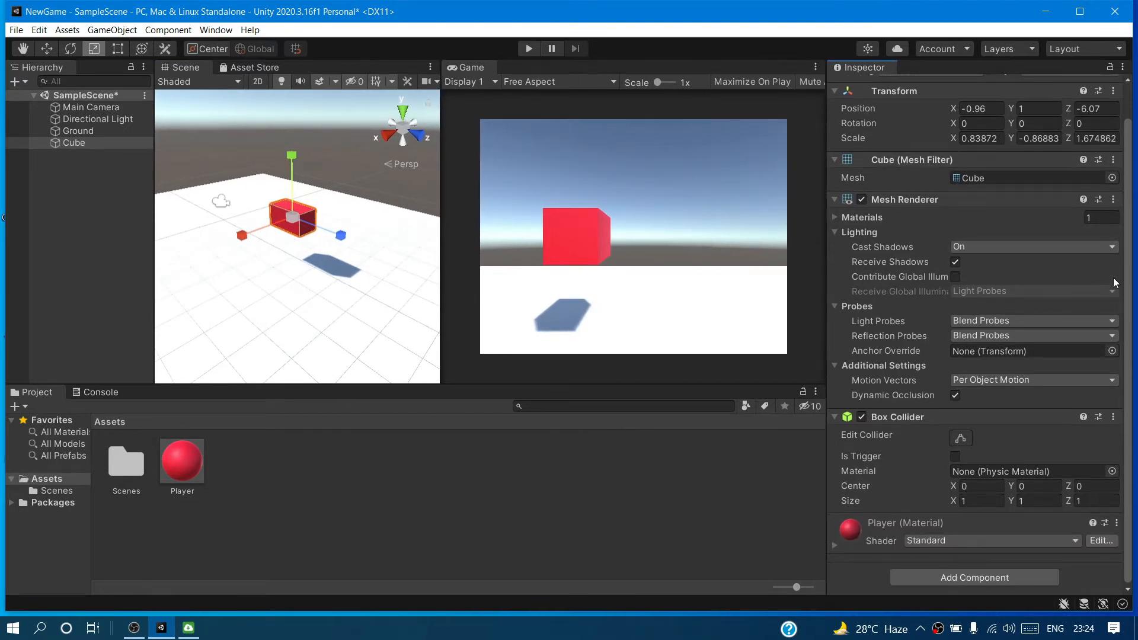
click(919, 579)
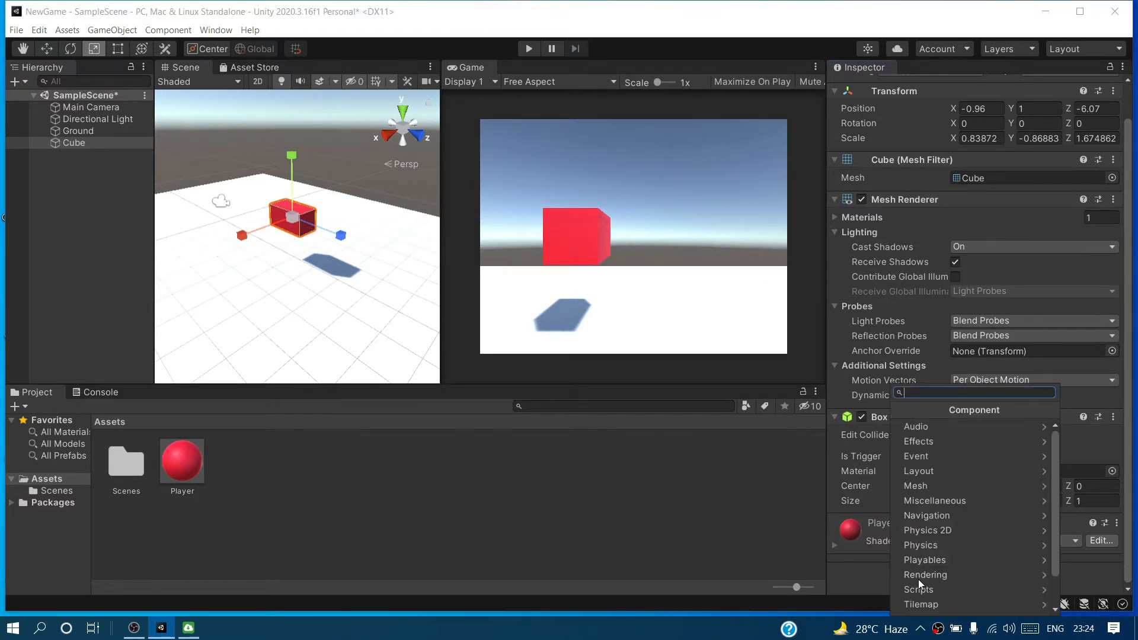
click(944, 545)
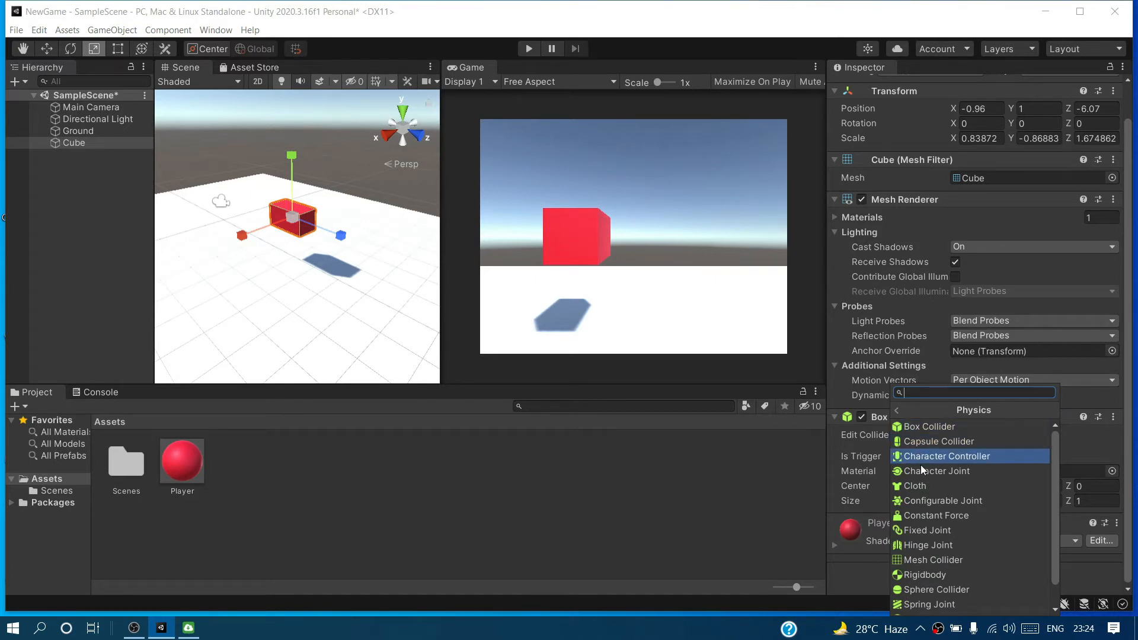
click(933, 574)
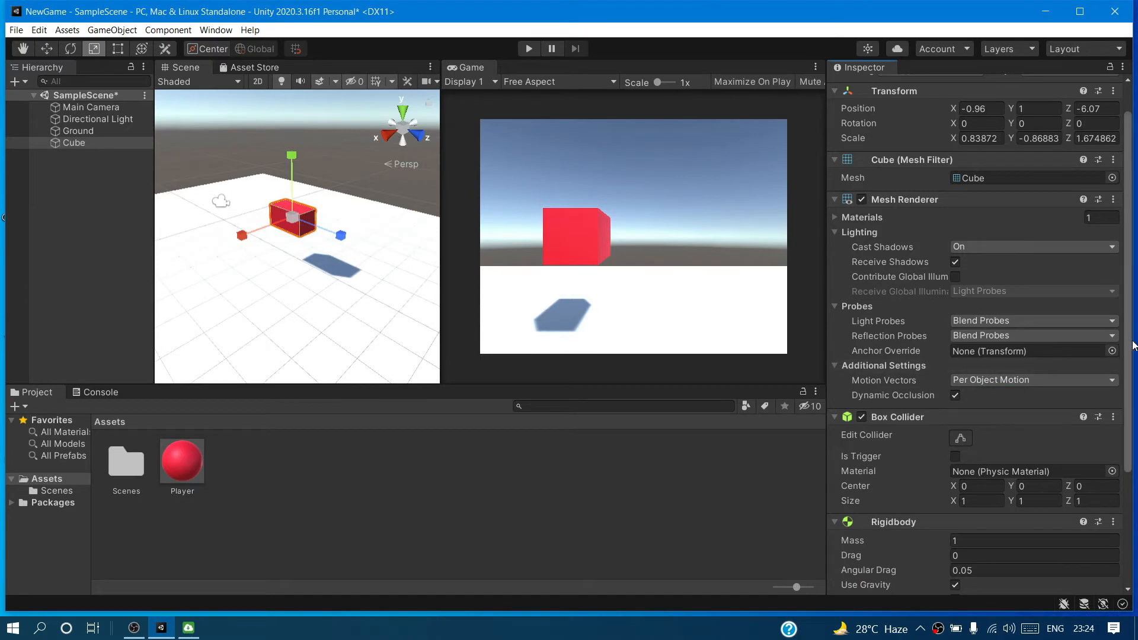
scroll(1096, 495, down, 5)
scroll(1101, 336, up, 5)
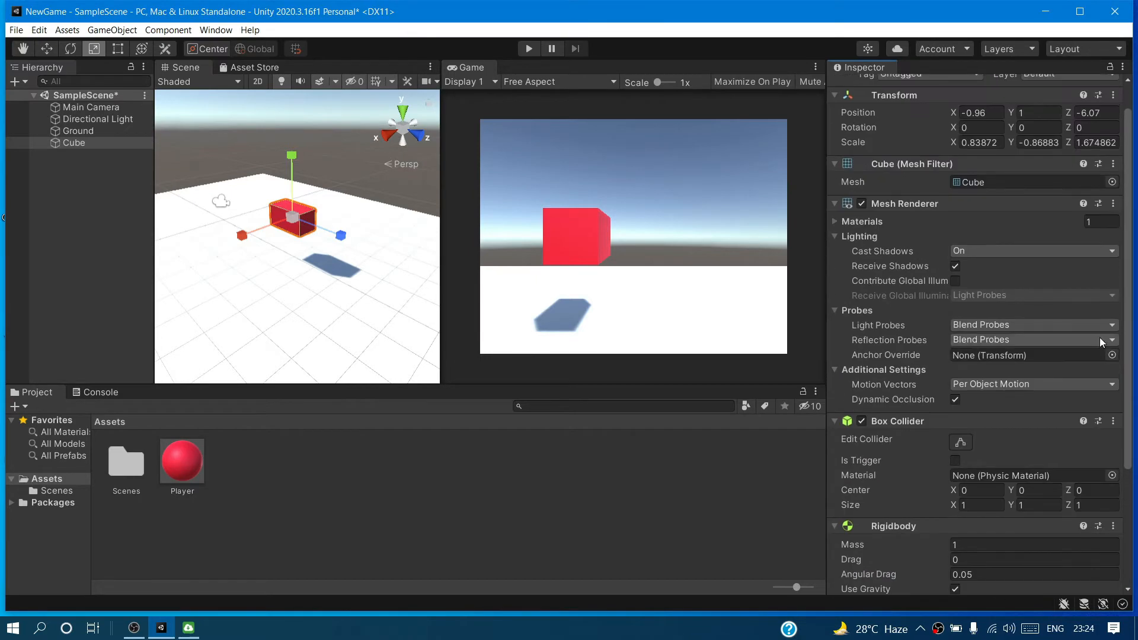
Test-run the game with the Rigidbody, stop it, and change the cube's Y scale to about -0.94
click(529, 47)
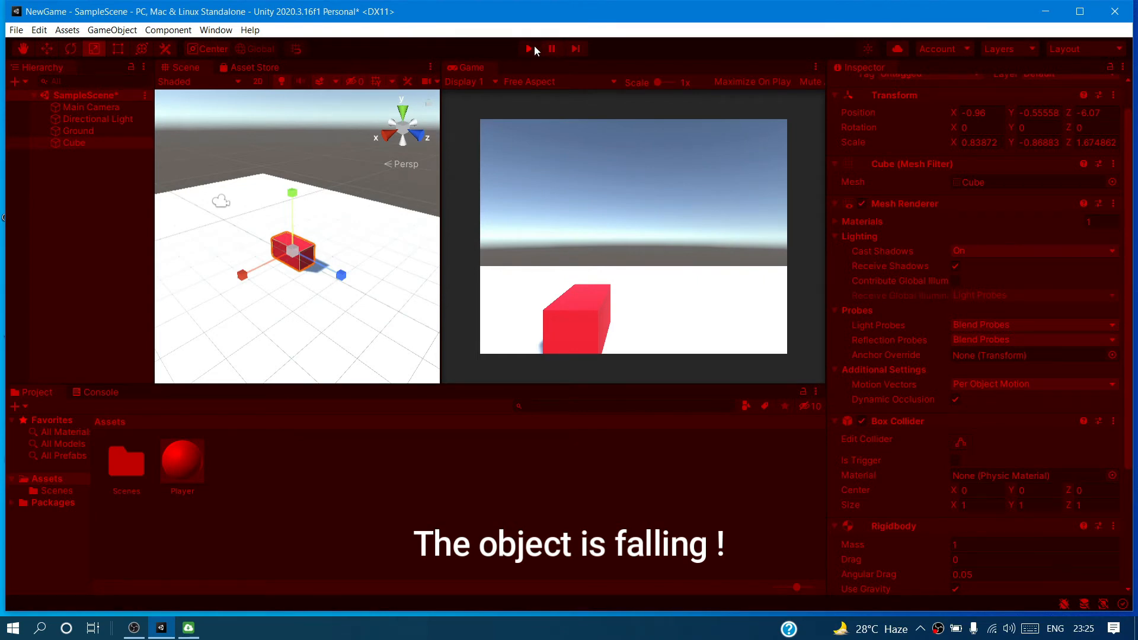
click(528, 48)
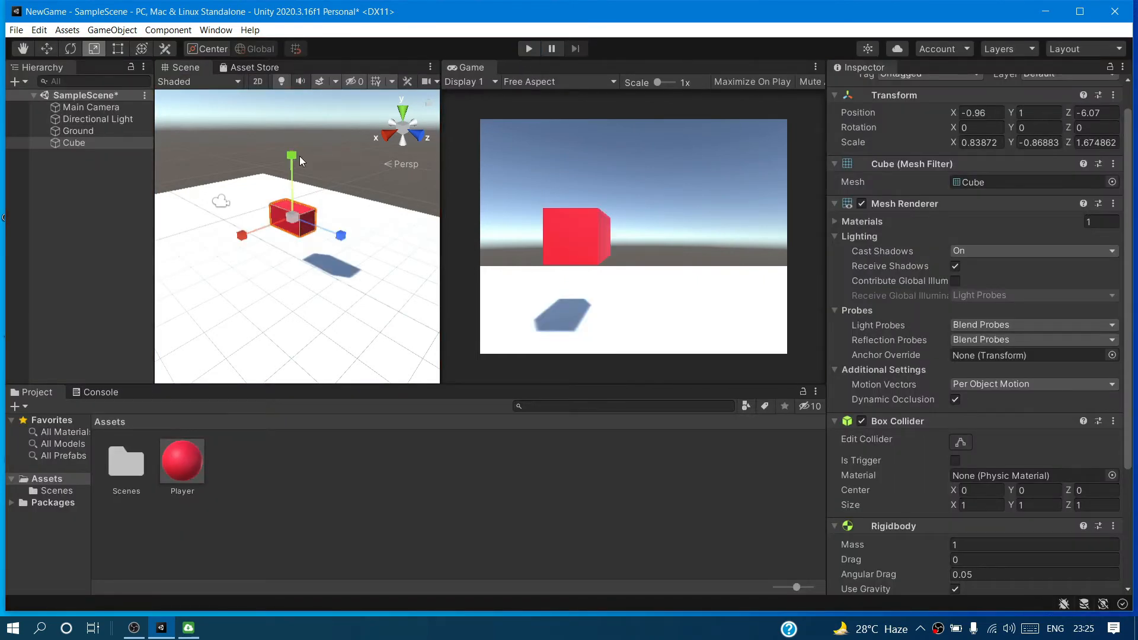
mouse_move(291, 159)
mouse_down()
mouse_move(304, 118)
mouse_move(300, 178)
mouse_move(303, 152)
mouse_up()
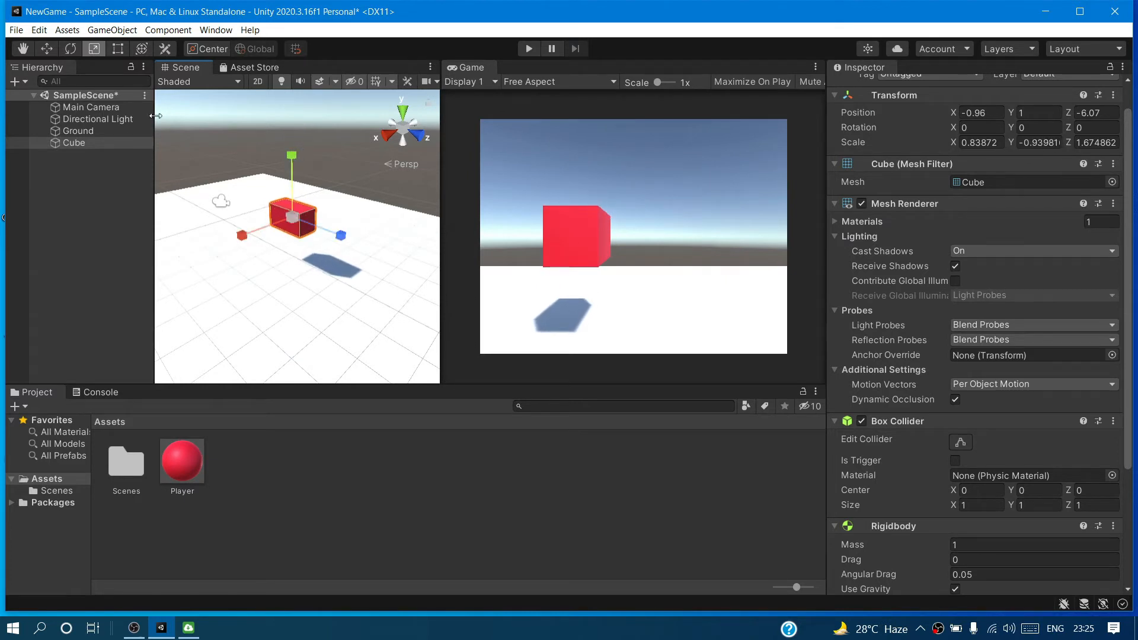
Raise the cube to Y 2.02 with the Move Tool, test-run the game while widening the Game view, and stop it
click(52, 48)
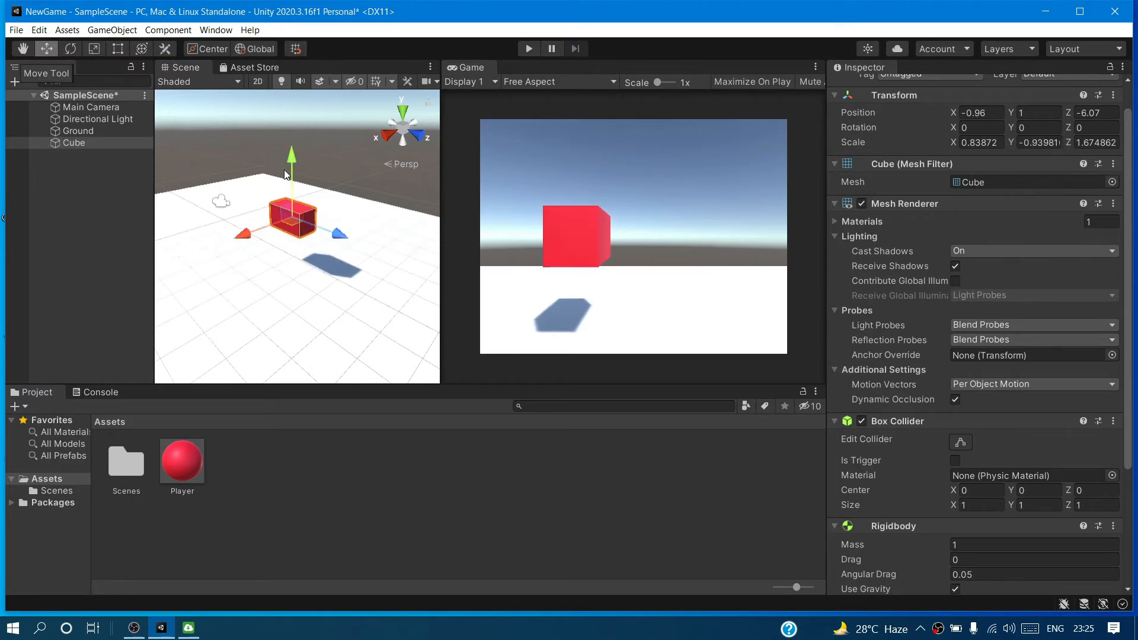
drag(290, 160, 291, 133)
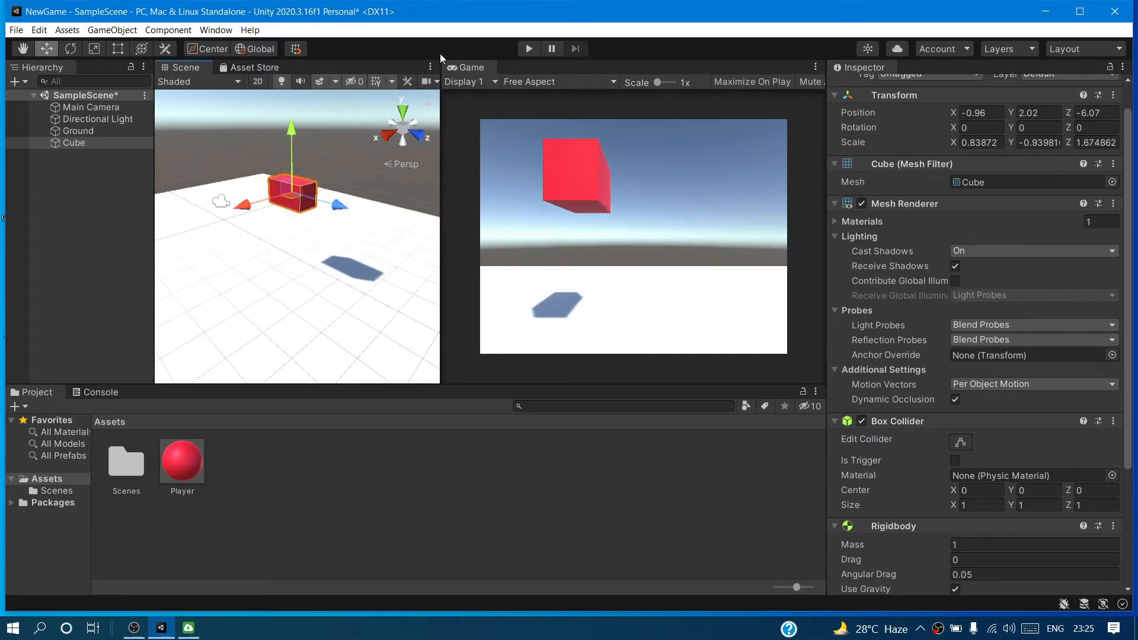
click(529, 48)
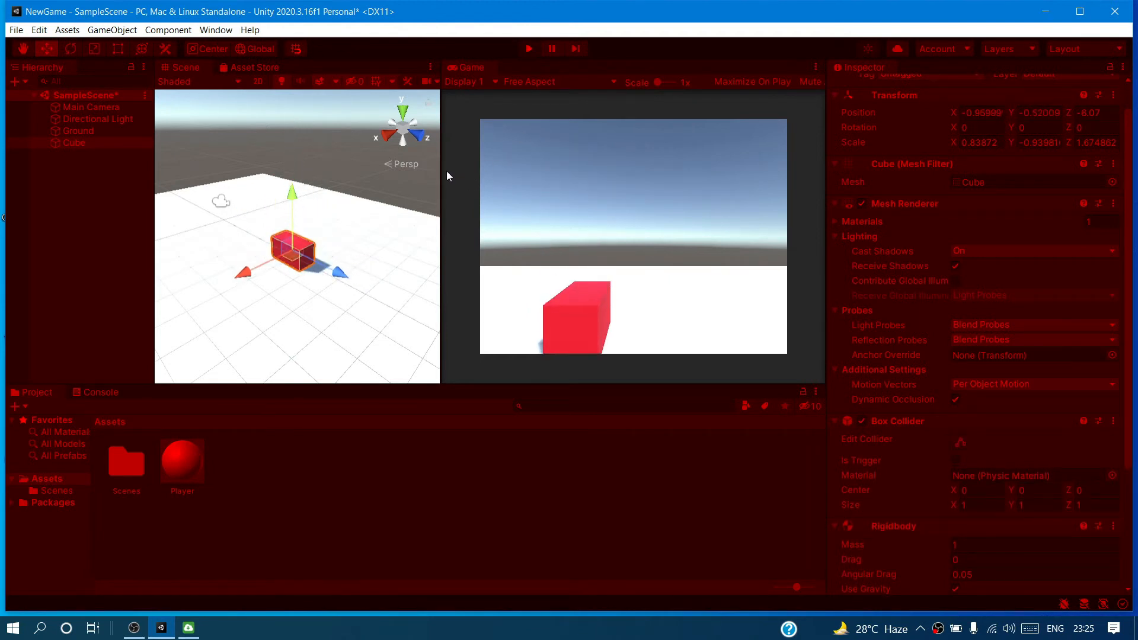
drag(438, 169, 355, 164)
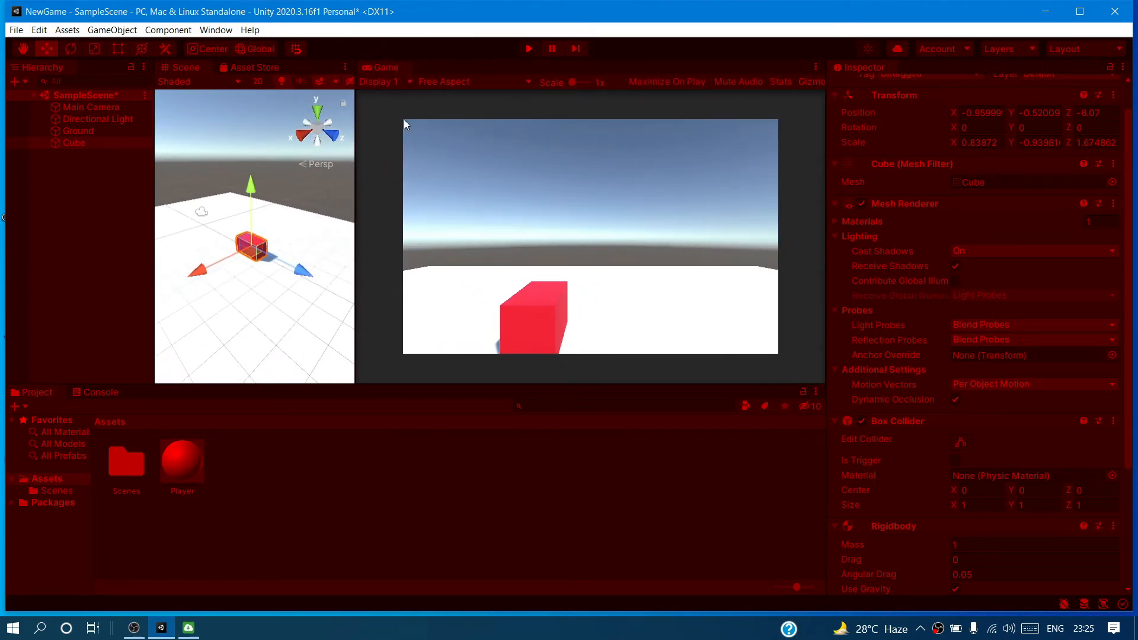
click(528, 50)
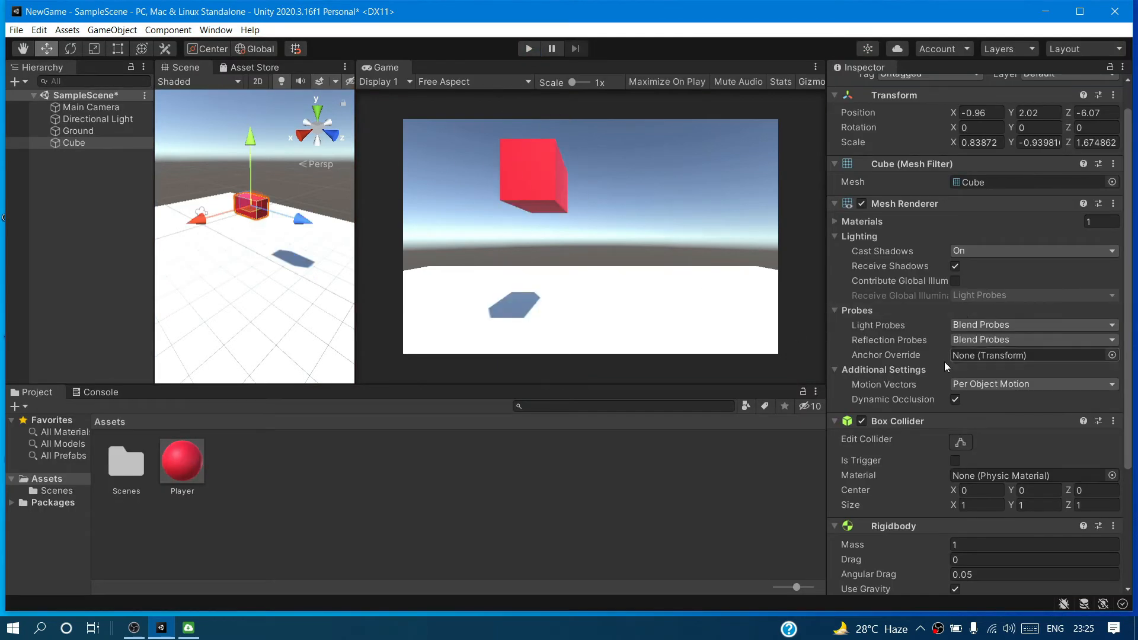
Disable the cube's Box Collider, then test-run the game and stop it
scroll(880, 291, down, 4)
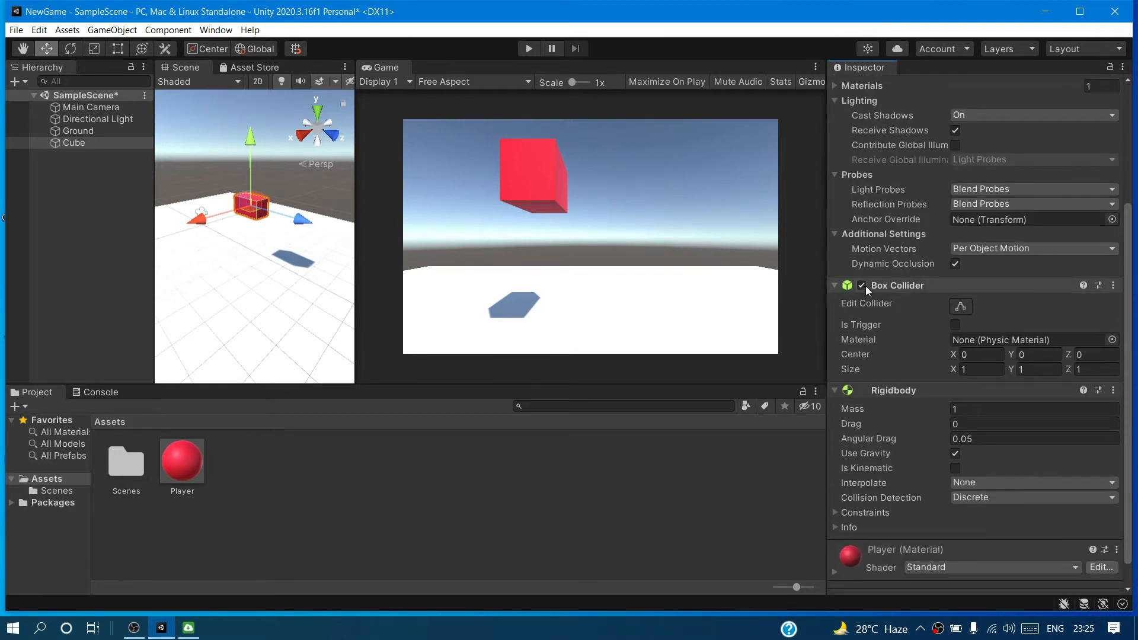
click(862, 285)
click(525, 51)
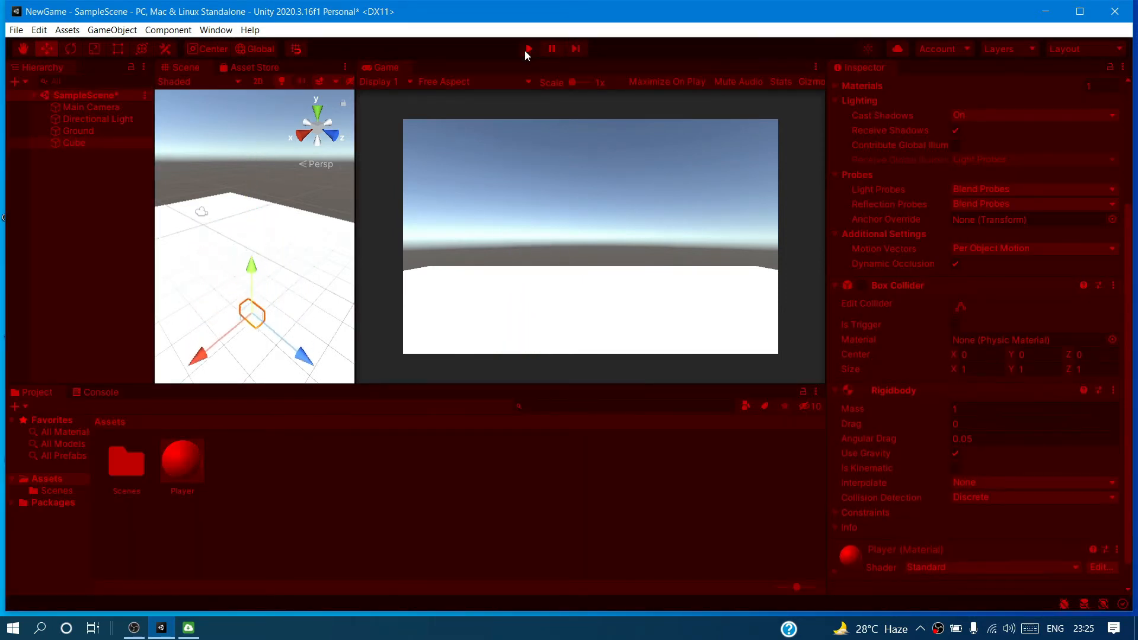
click(525, 51)
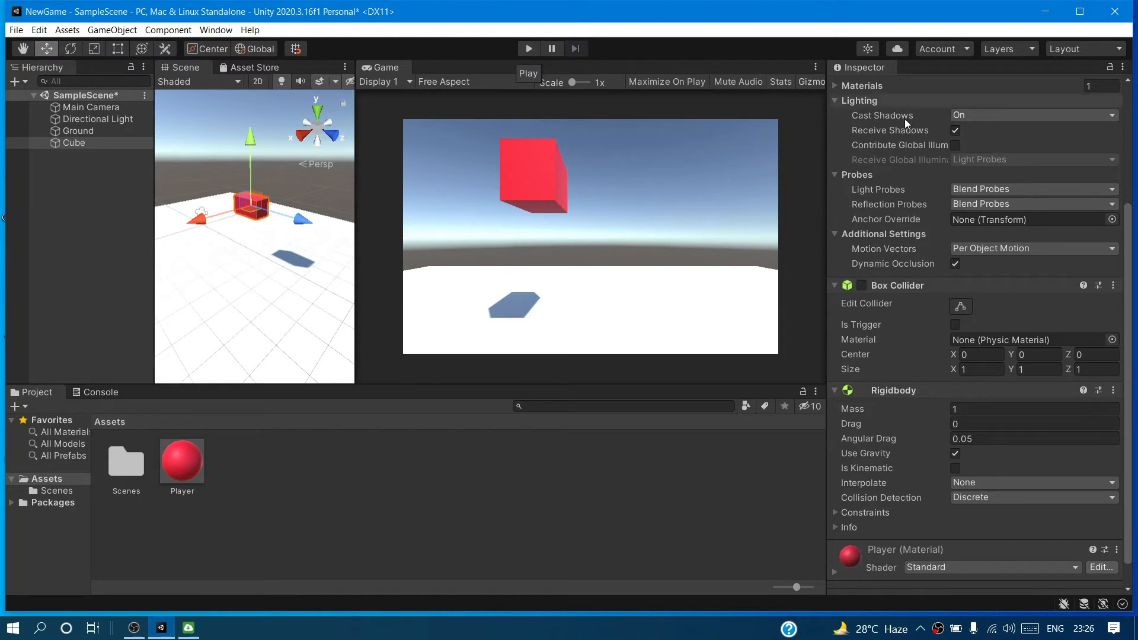
Re-enable the cube's Box Collider, then test-run the game and stop it
click(863, 286)
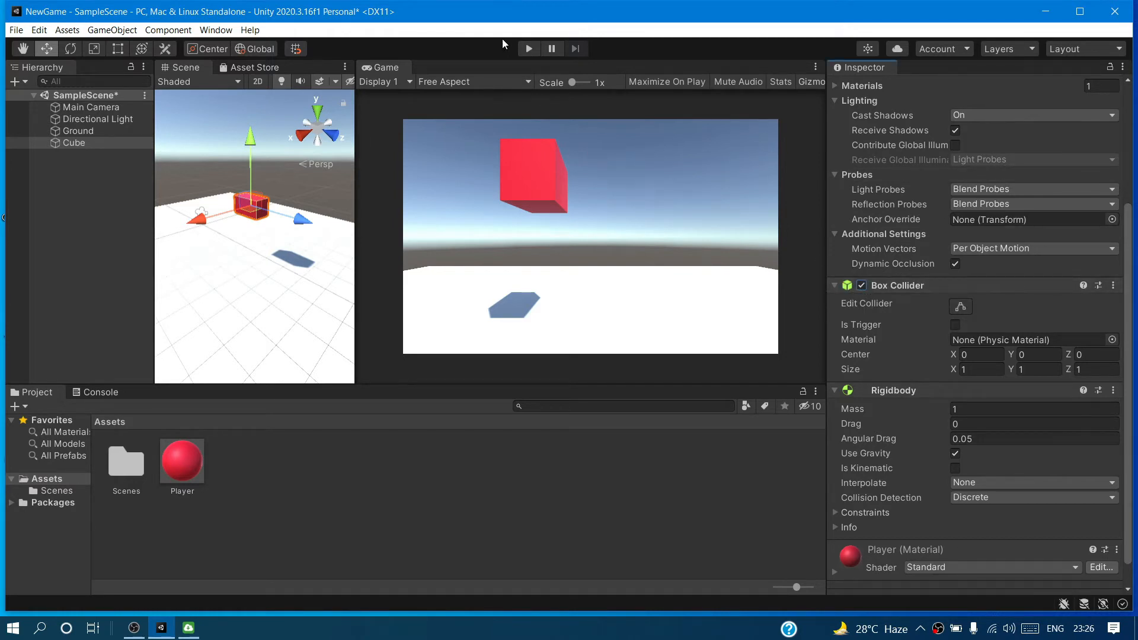
click(530, 49)
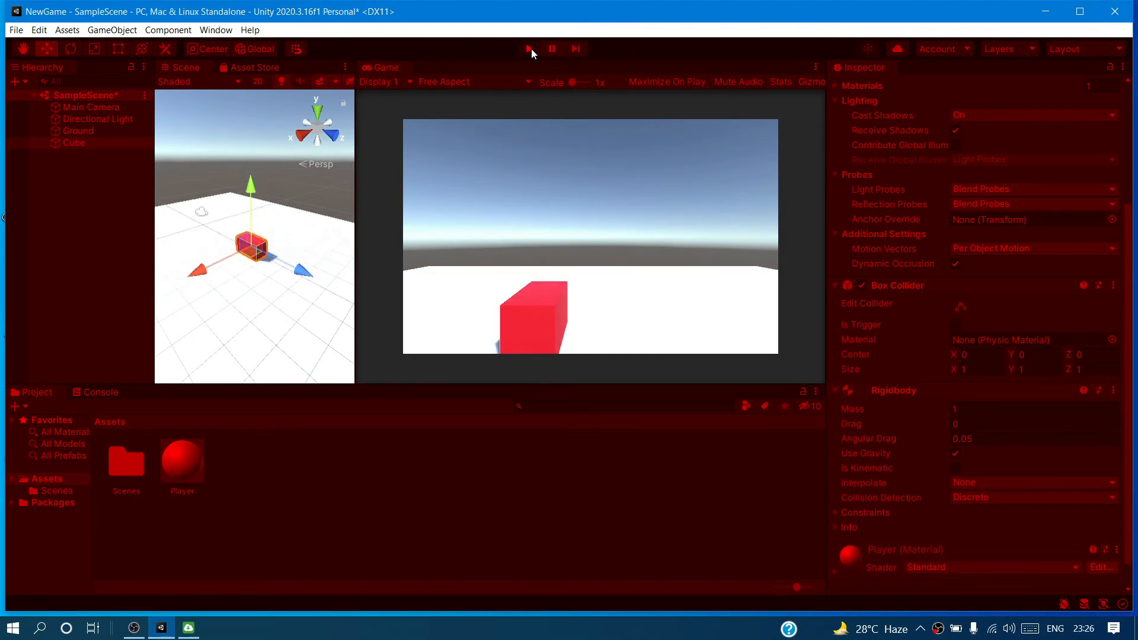
click(530, 49)
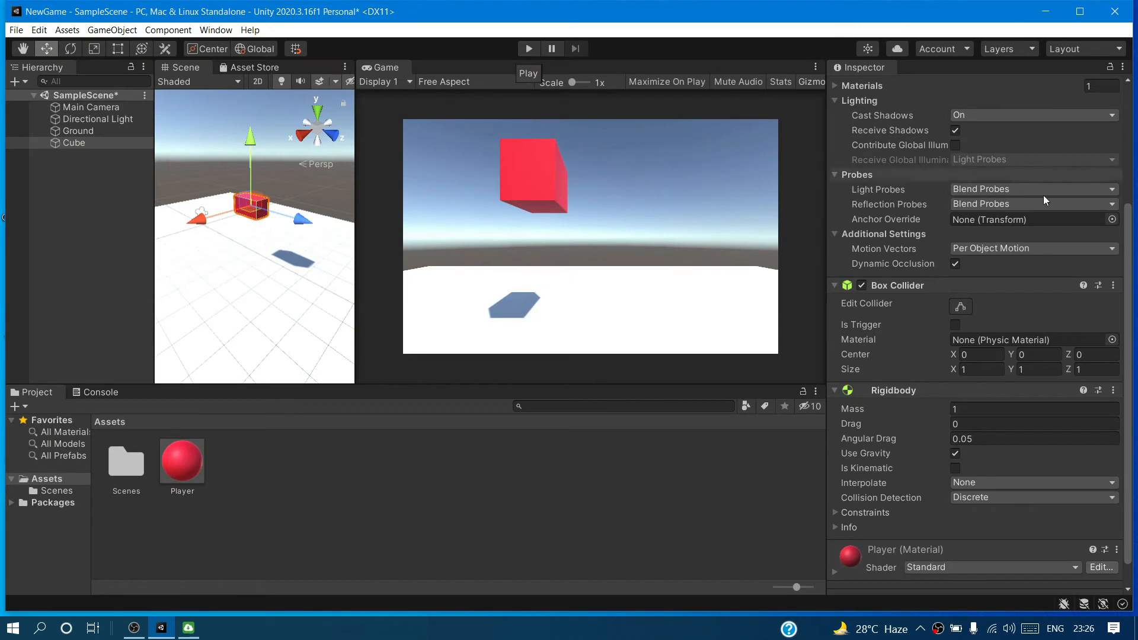
Disable the cube's Mesh Renderer
drag(1129, 233, 1116, 83)
drag(1124, 123, 1111, 116)
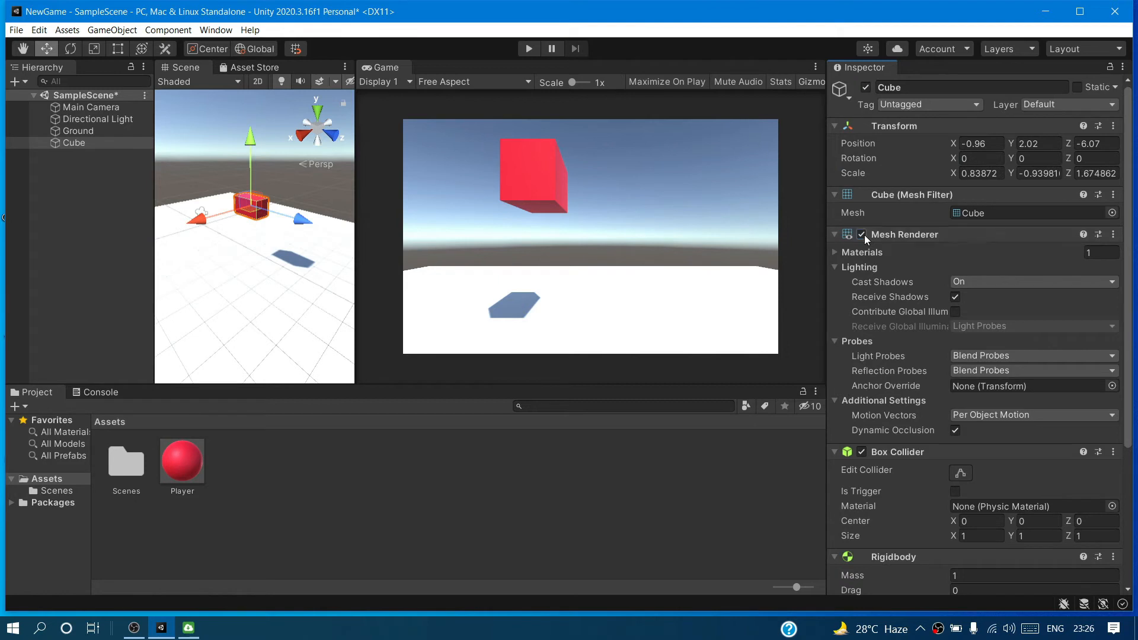
click(863, 234)
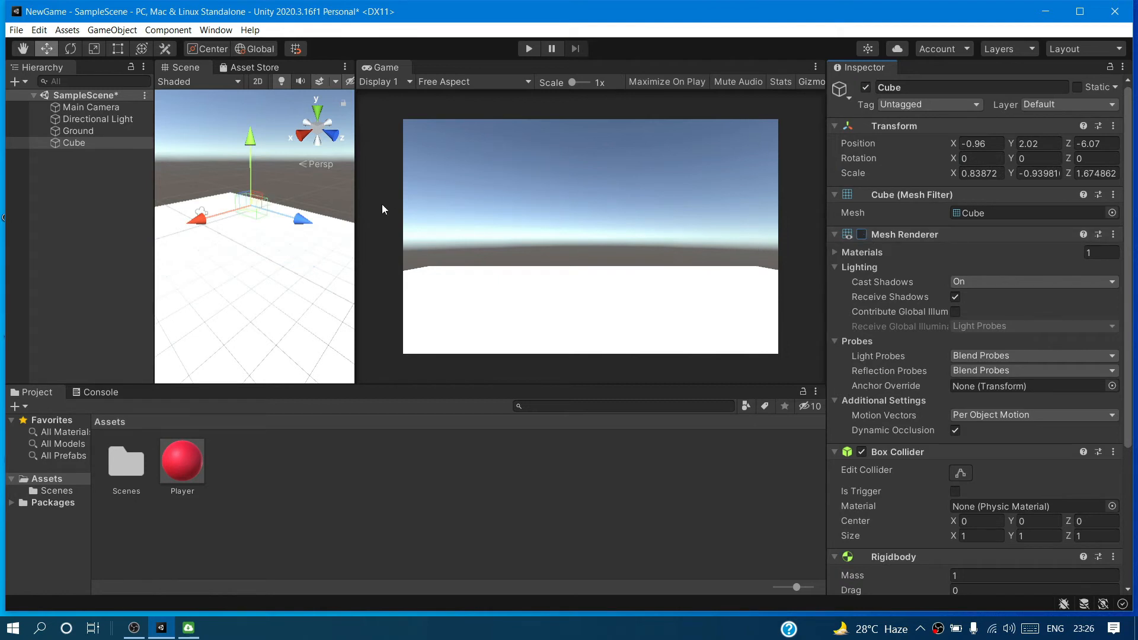
Widen the Scene view and move the hidden cube along the Z axis to about -5.44
drag(355, 198, 558, 208)
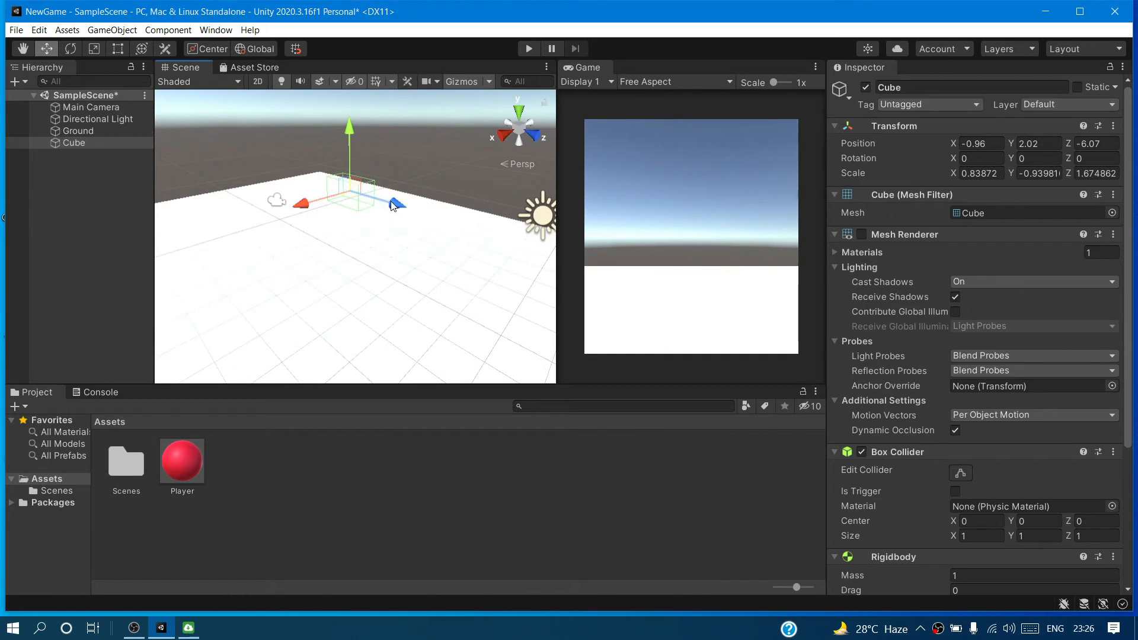
drag(394, 208, 391, 261)
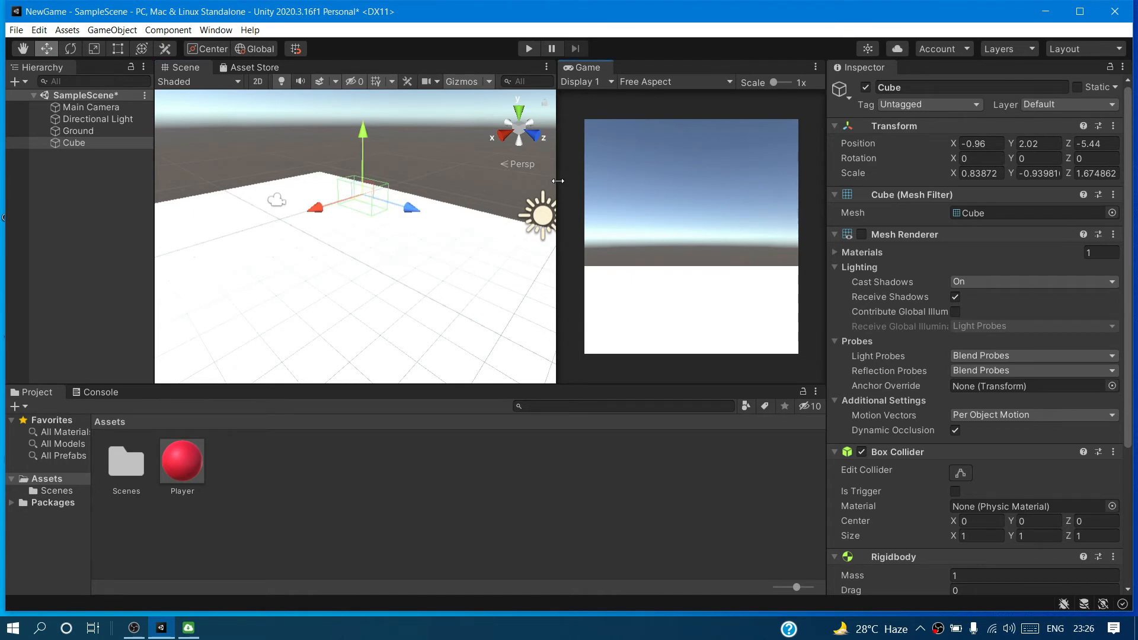
drag(557, 181, 578, 223)
Try disabling the Ground's Mesh Renderer, and undo the changes back to the selected hidden cube
click(559, 220)
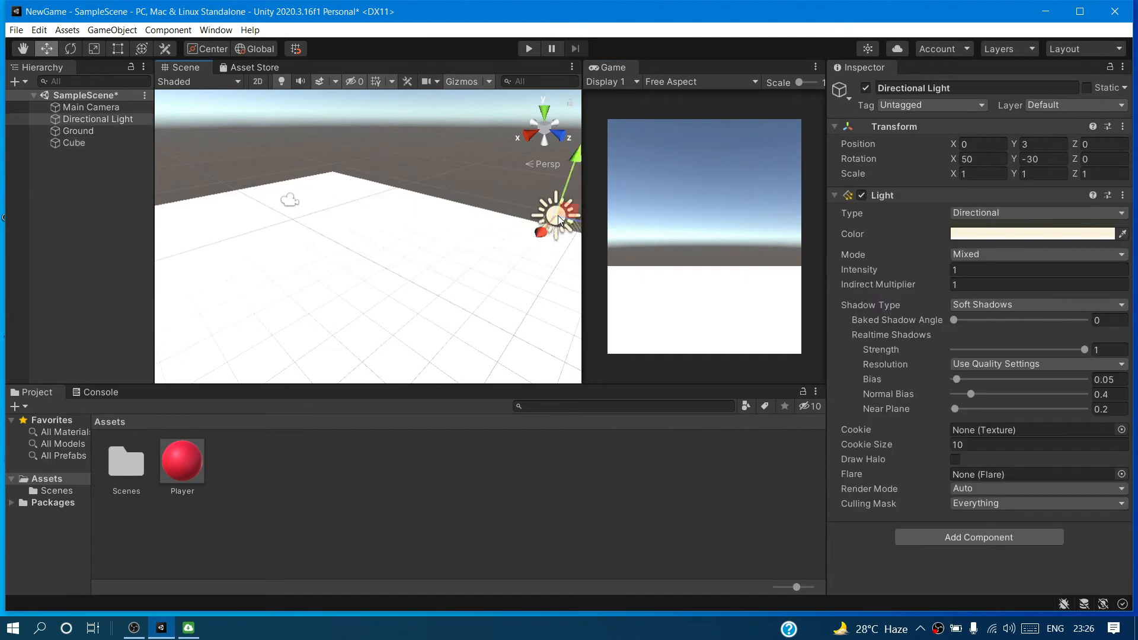
click(376, 214)
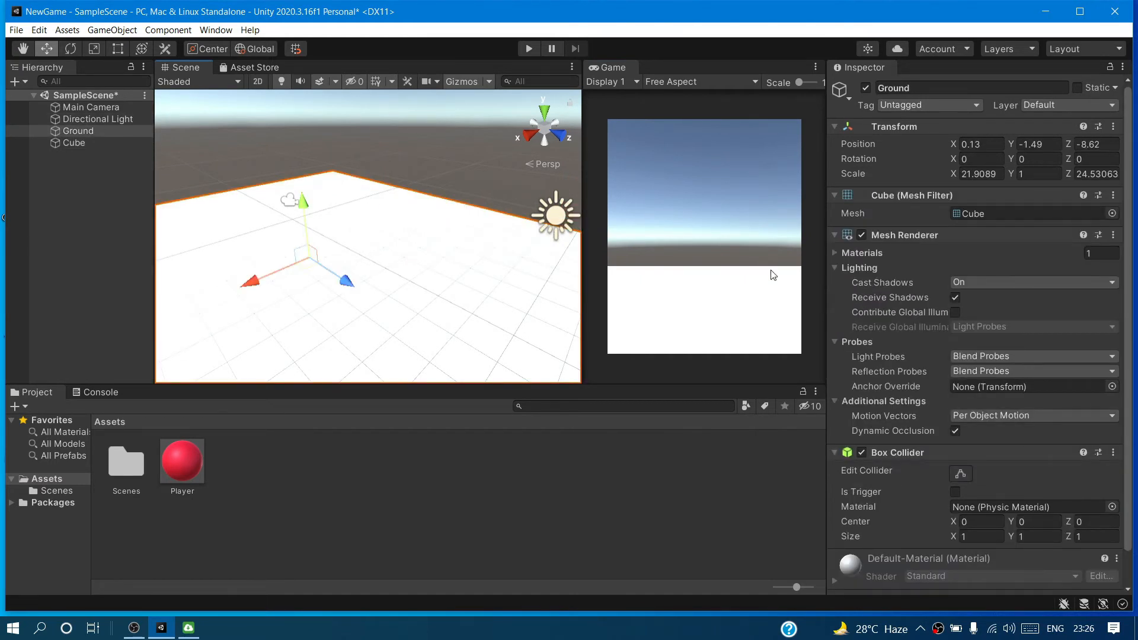
click(861, 237)
click(358, 190)
key(ctrl+z)
key(ctrl+z)
key(ctrl+z)
key(ctrl+z)
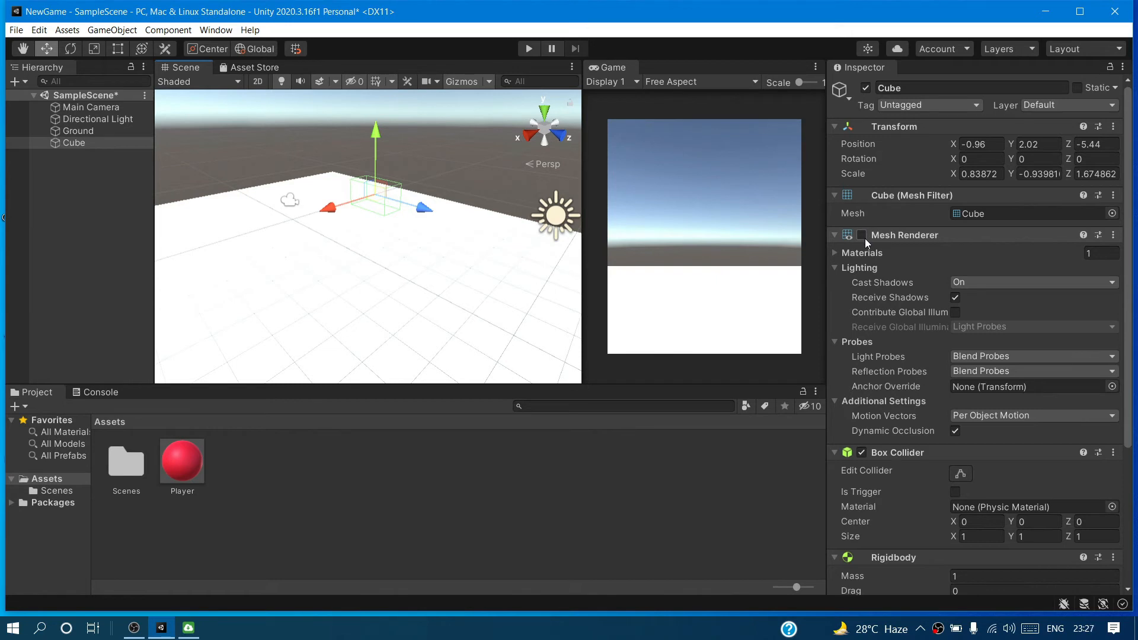
Re-enable the cube's Mesh Renderer and widen the Hierarchy with the cube selected
click(863, 236)
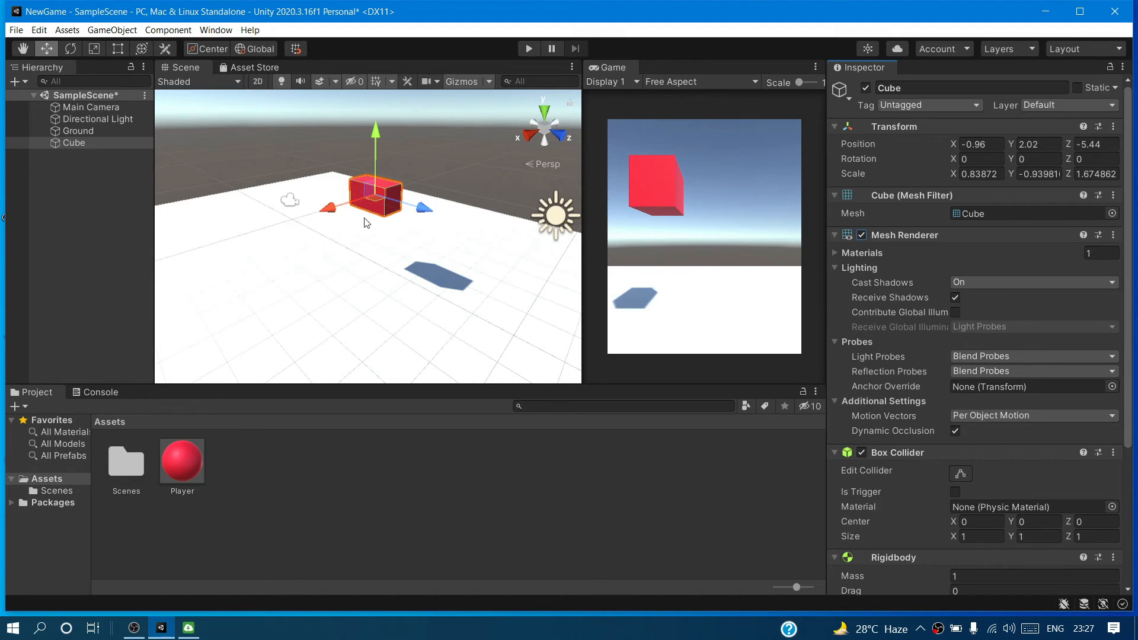
click(480, 285)
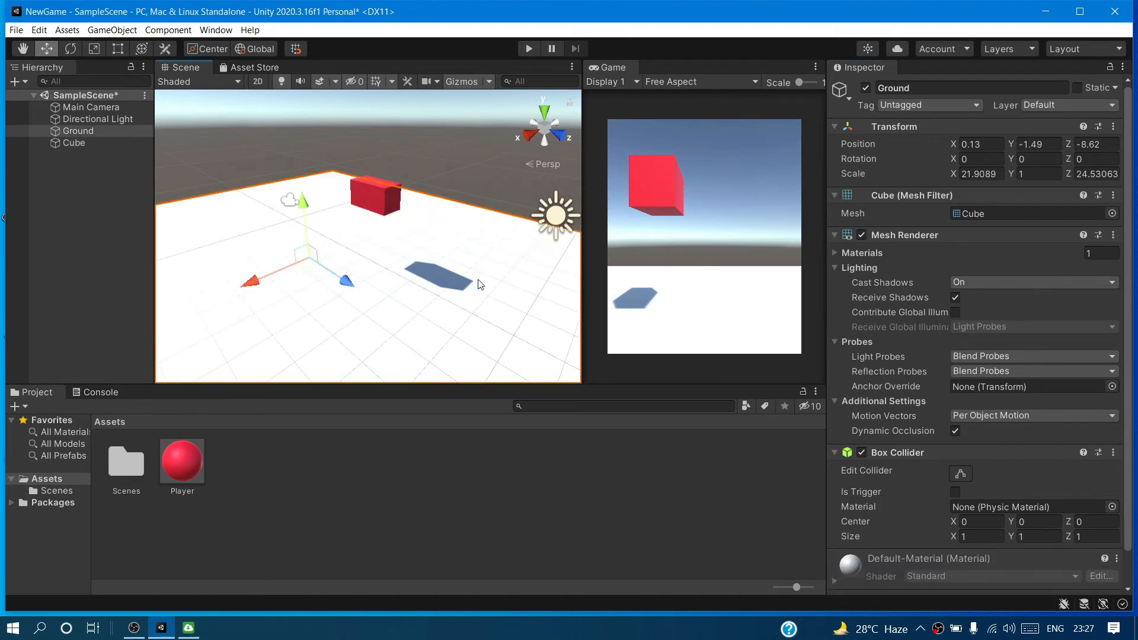
click(367, 191)
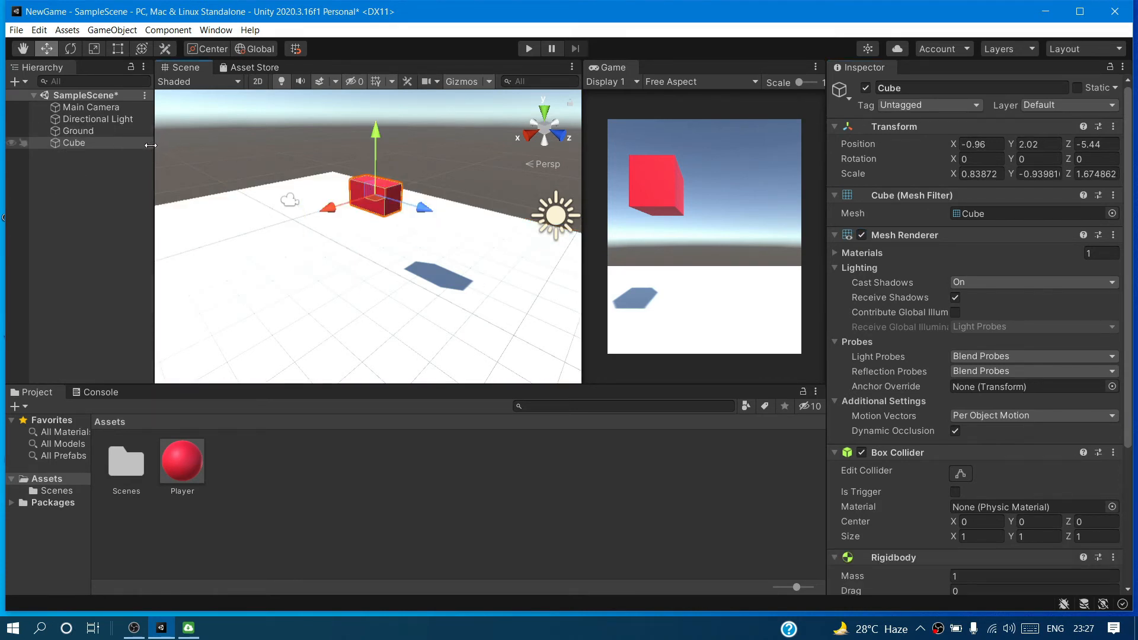
drag(158, 145, 271, 148)
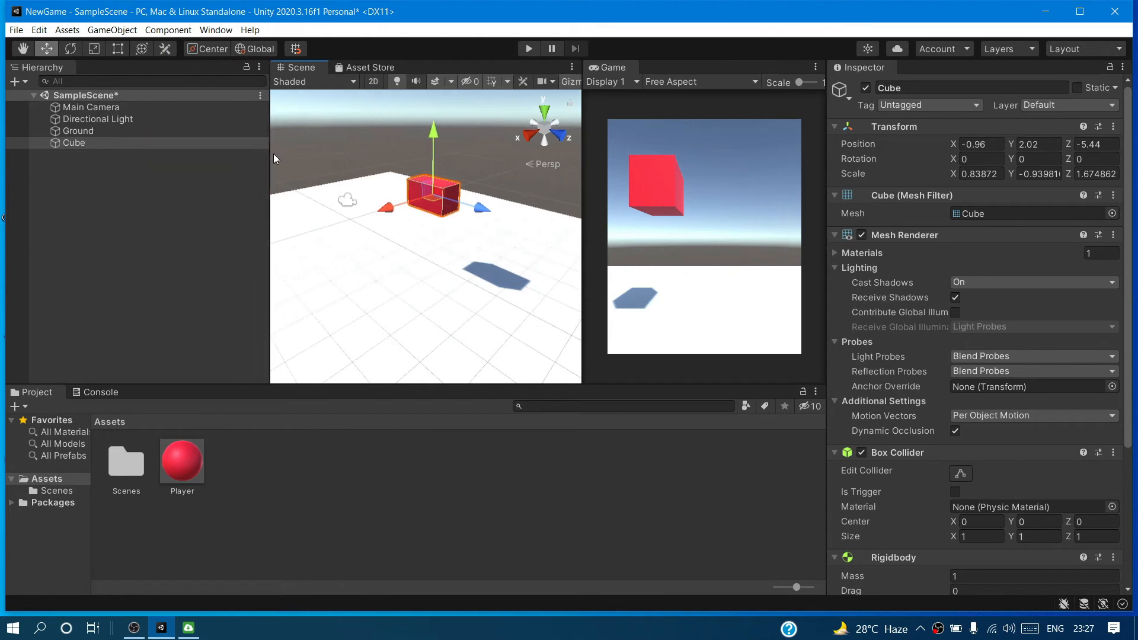
Try adding a second 3D cube to the scene and undo its creation
right_click(109, 188)
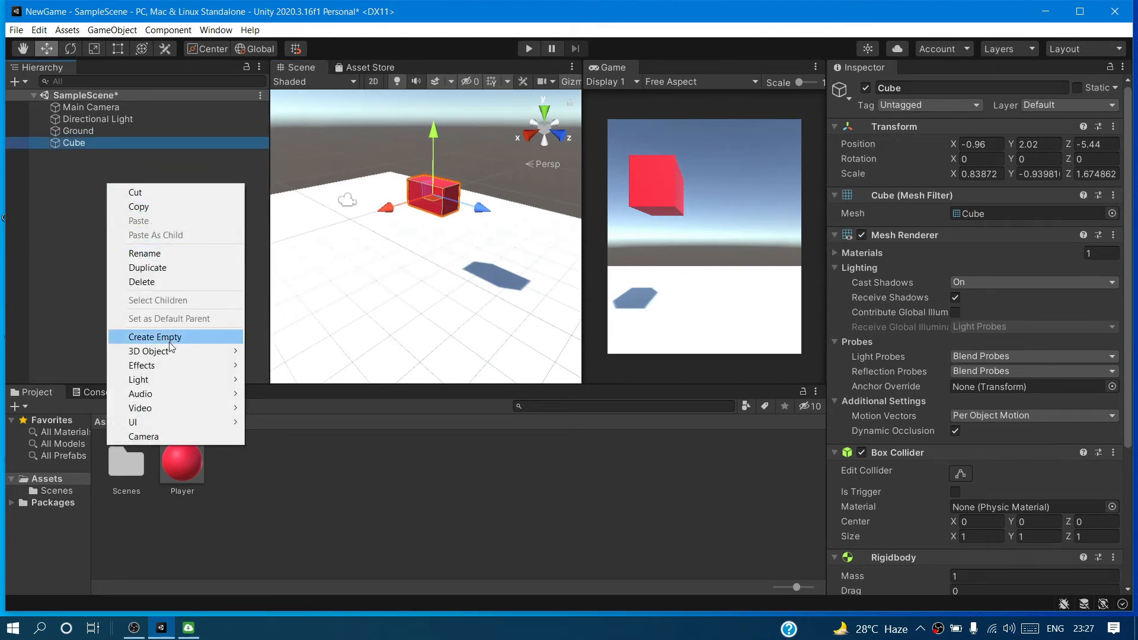
mouse_move(168, 356)
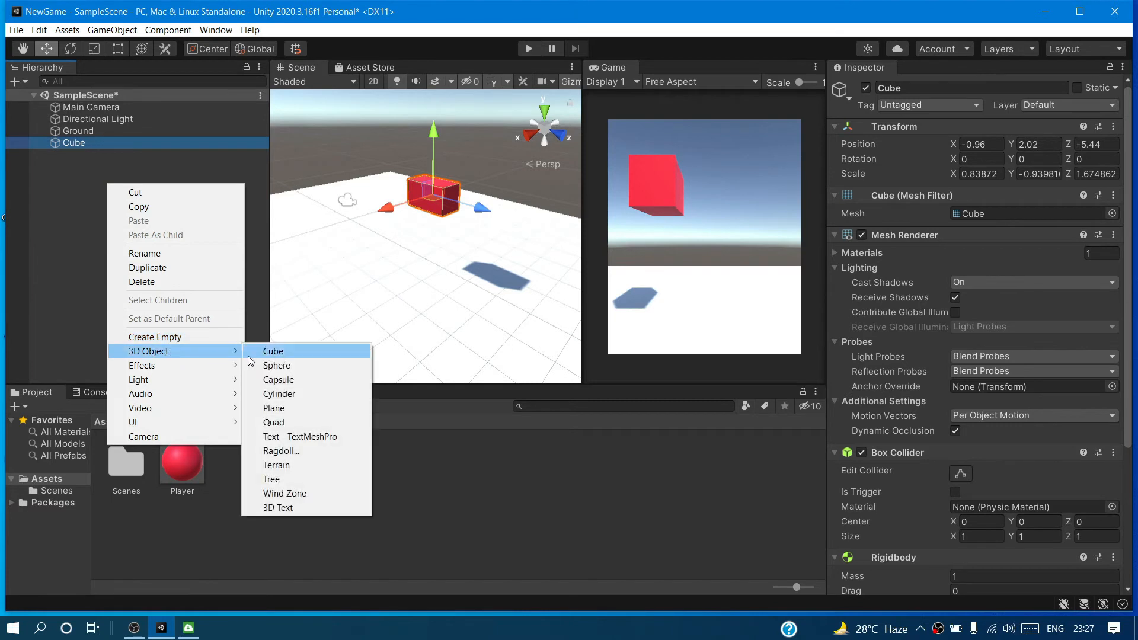
click(280, 353)
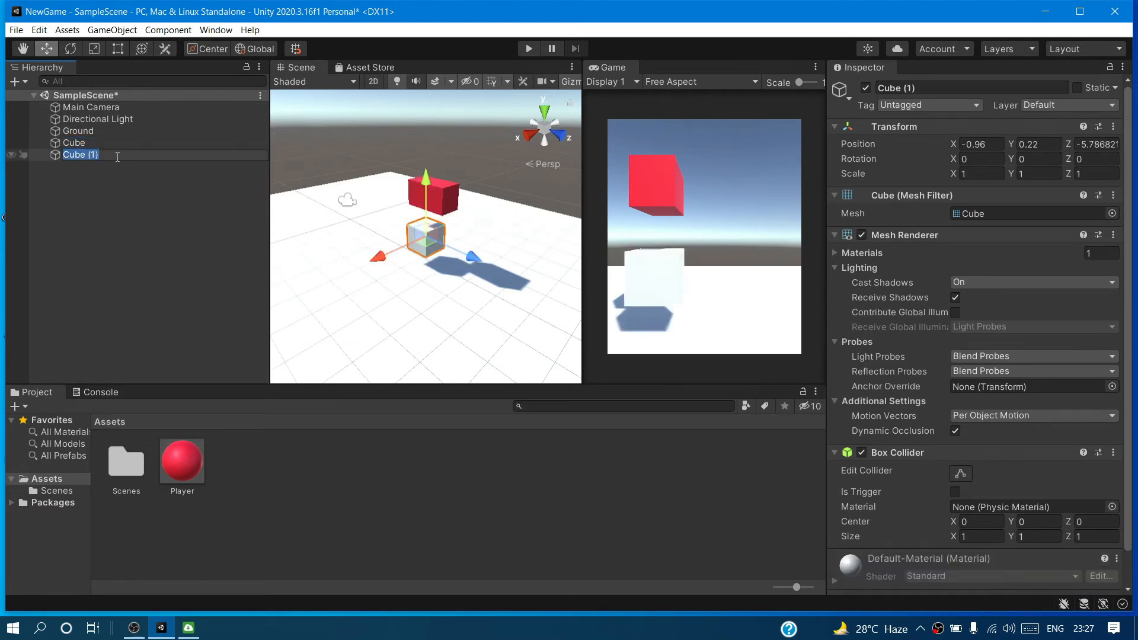
key(ctrl+z)
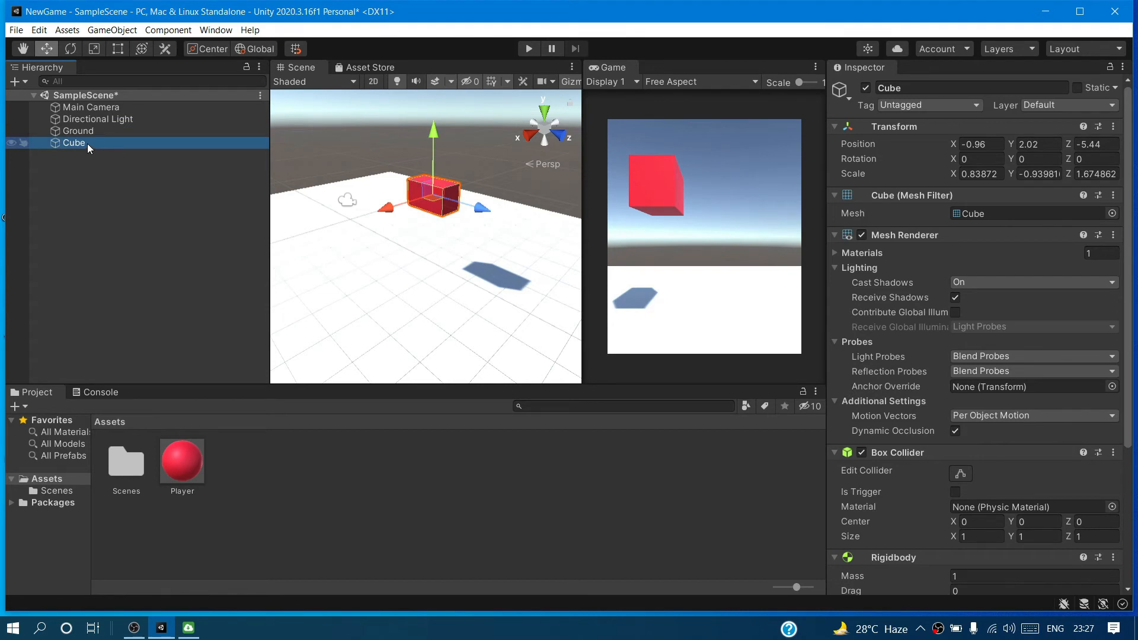
Duplicate the red cube and lower the copy along the Y axis to about 0.28
key(ctrl+d)
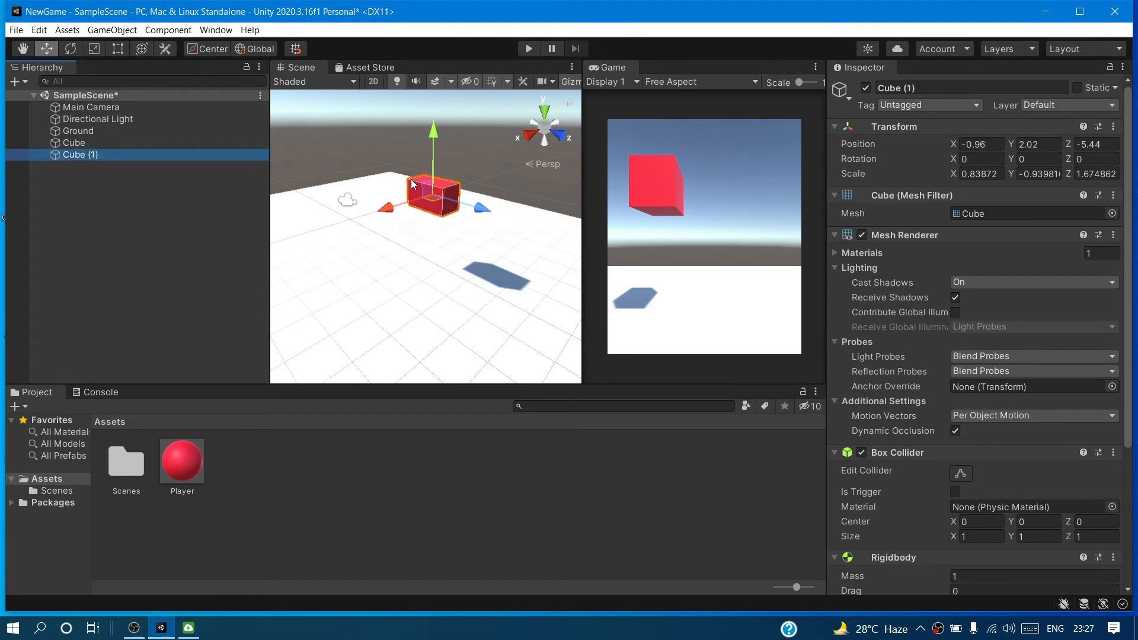
drag(435, 133, 415, 180)
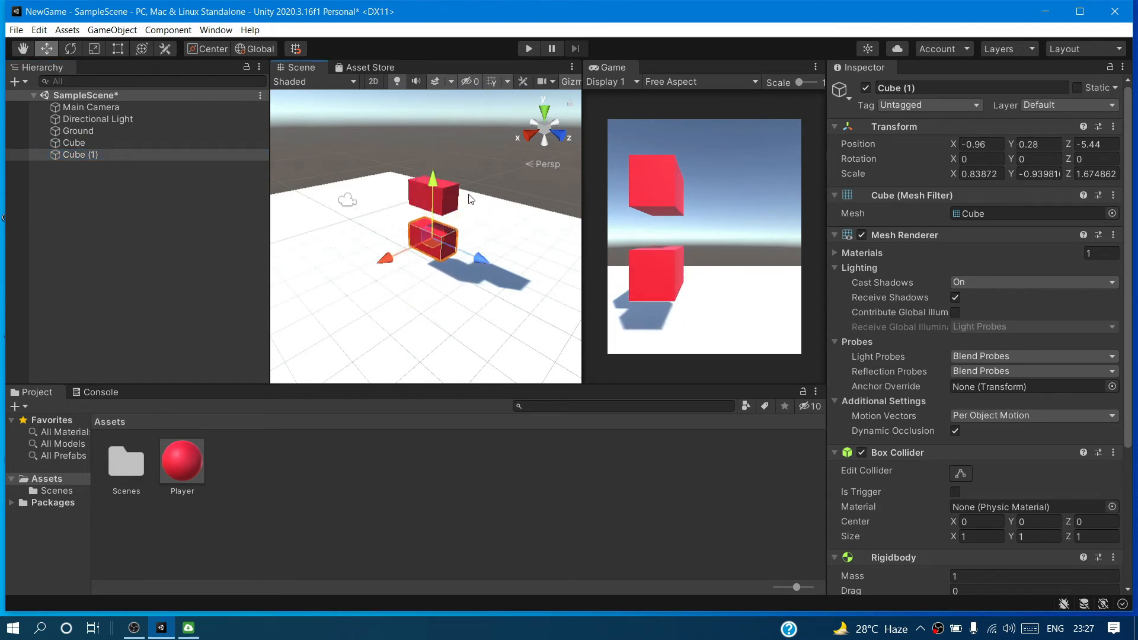
Nudge the upper cube along the Z axis to about -5.39 and run the scene briefly to test its fall
click(453, 200)
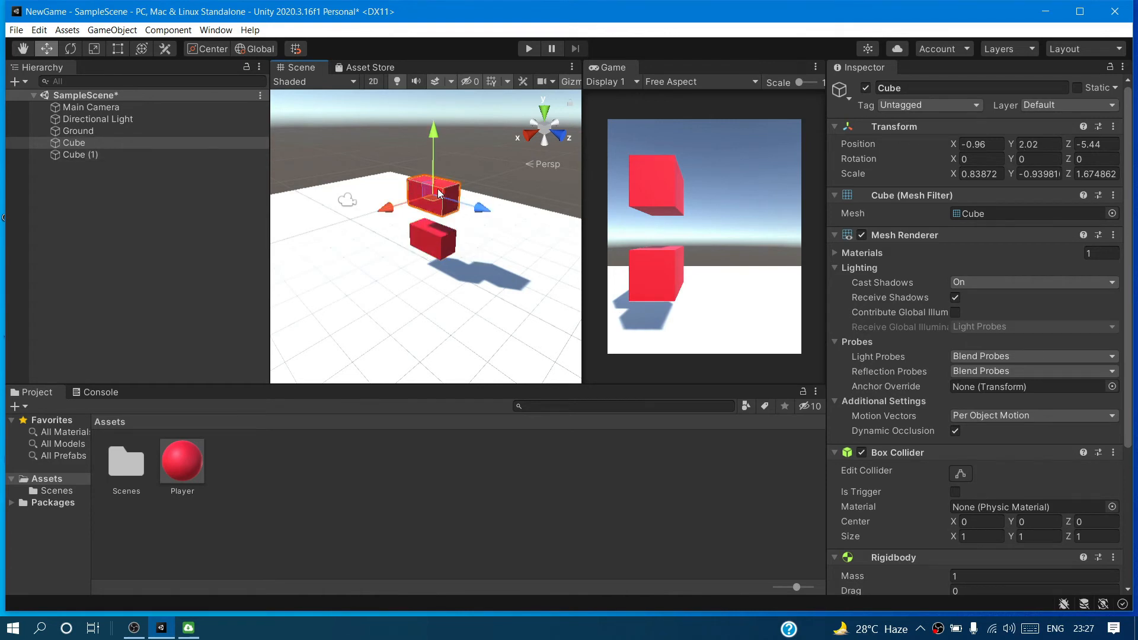
mouse_move(481, 207)
mouse_down()
mouse_move(394, 209)
mouse_move(448, 225)
mouse_move(489, 207)
mouse_up()
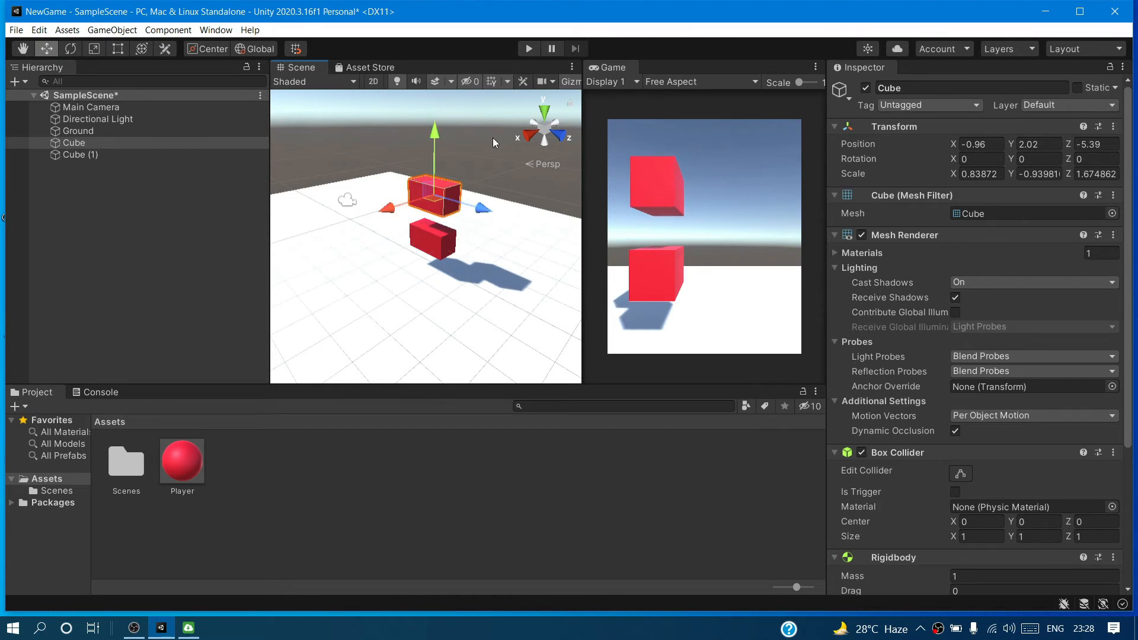
click(526, 54)
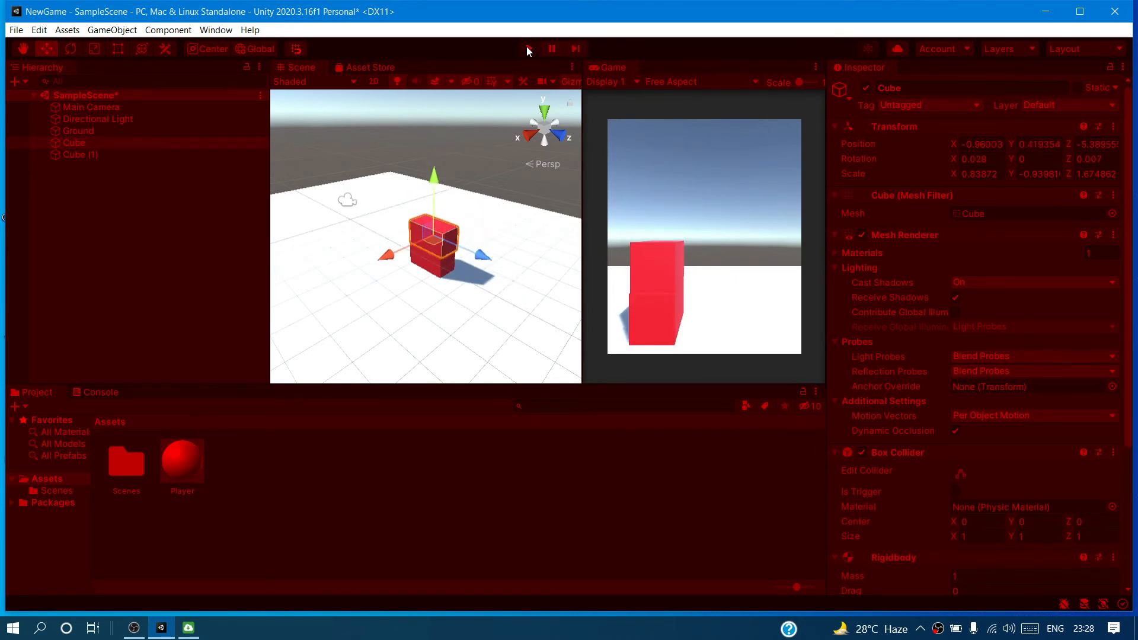
click(528, 49)
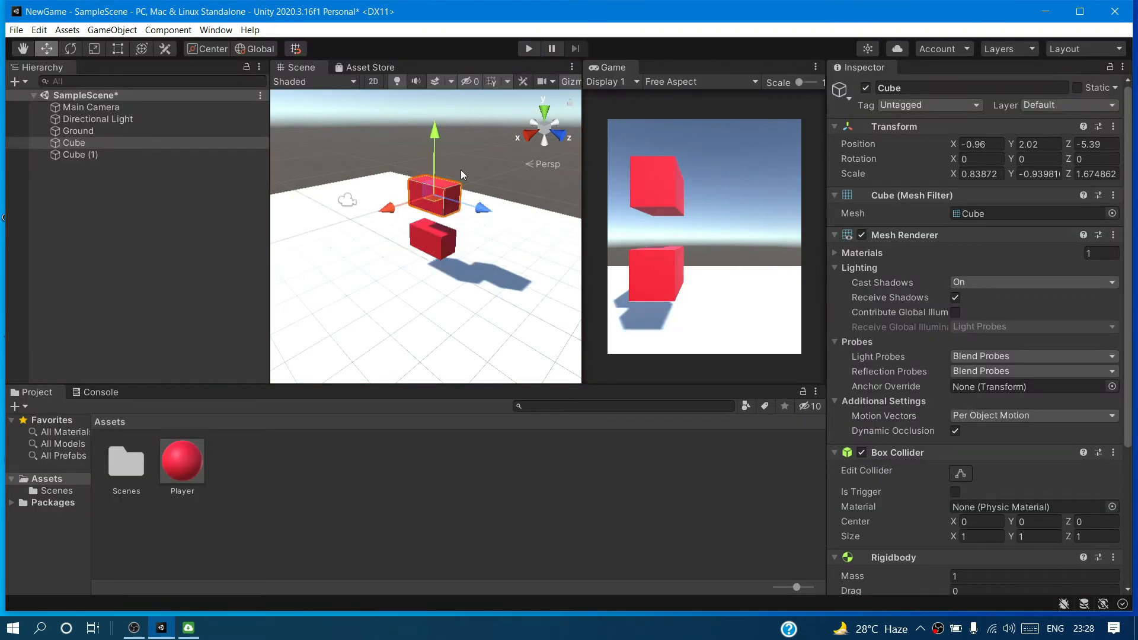
Move the upper cube along the Z axis to about -4.02 and run the scene briefly to test the off-centre collision
drag(485, 215, 520, 232)
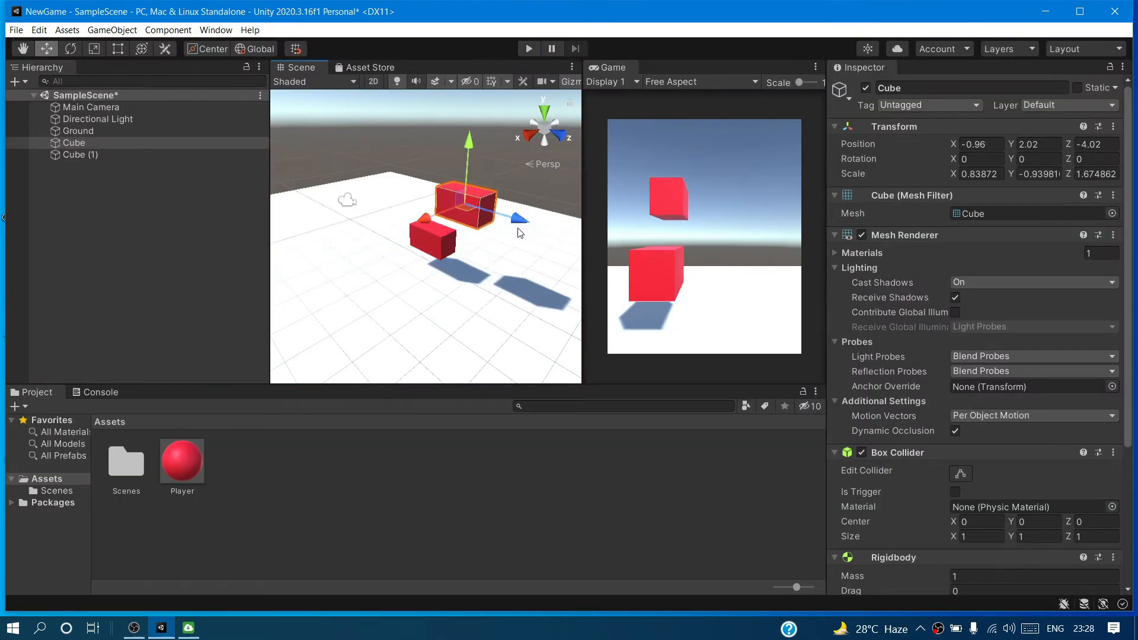
click(528, 50)
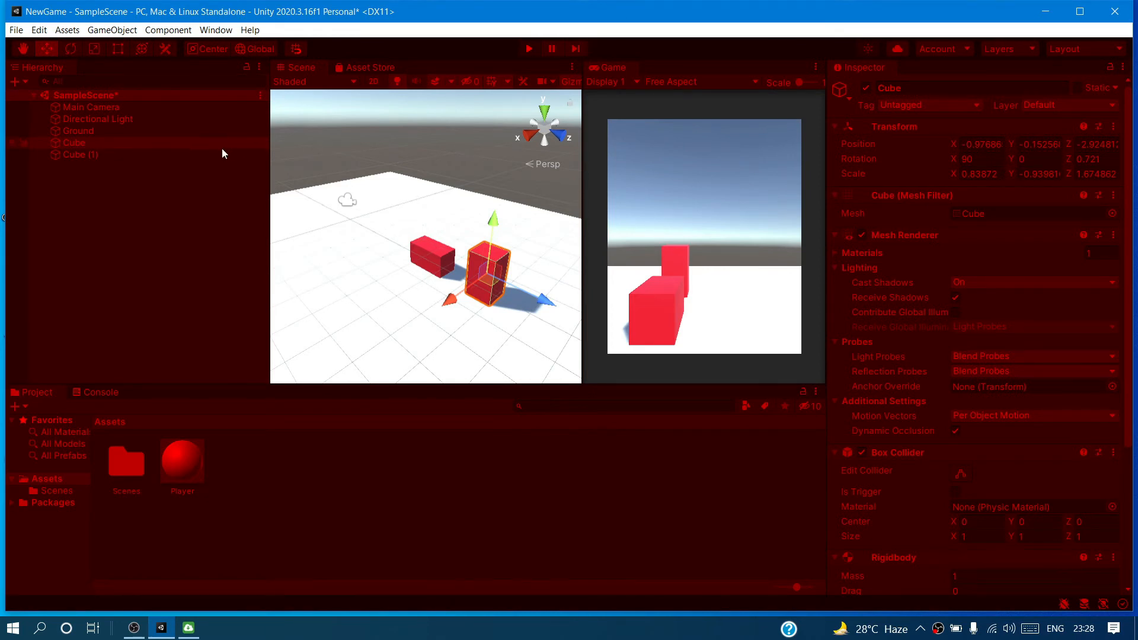
click(529, 49)
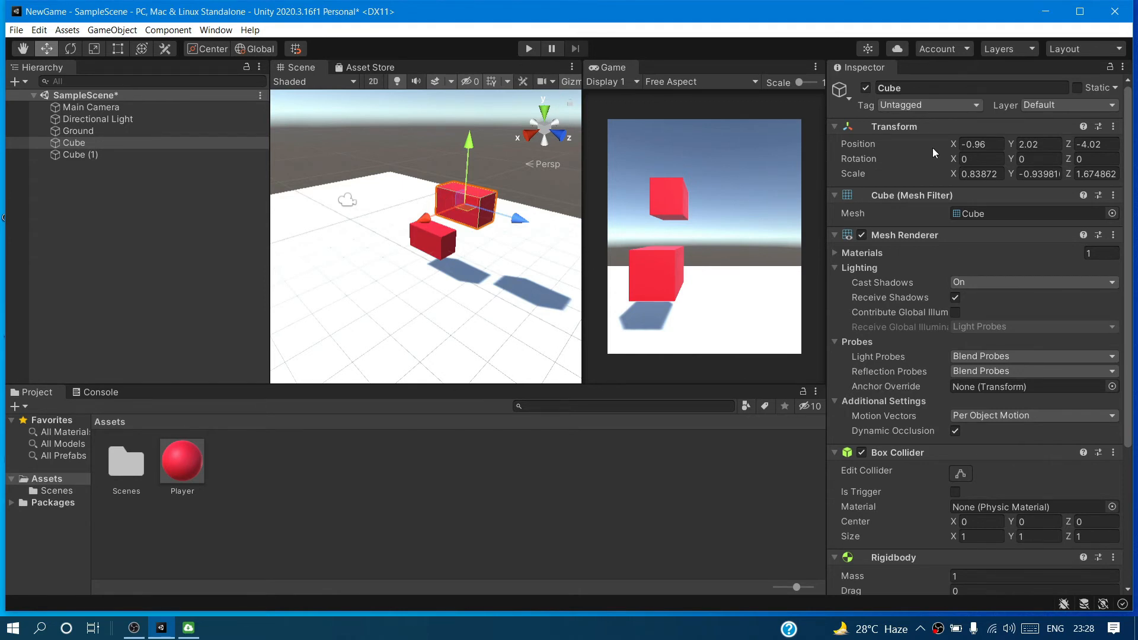
Change the upper cube's Mesh Filter mesh to Sphere
click(1112, 213)
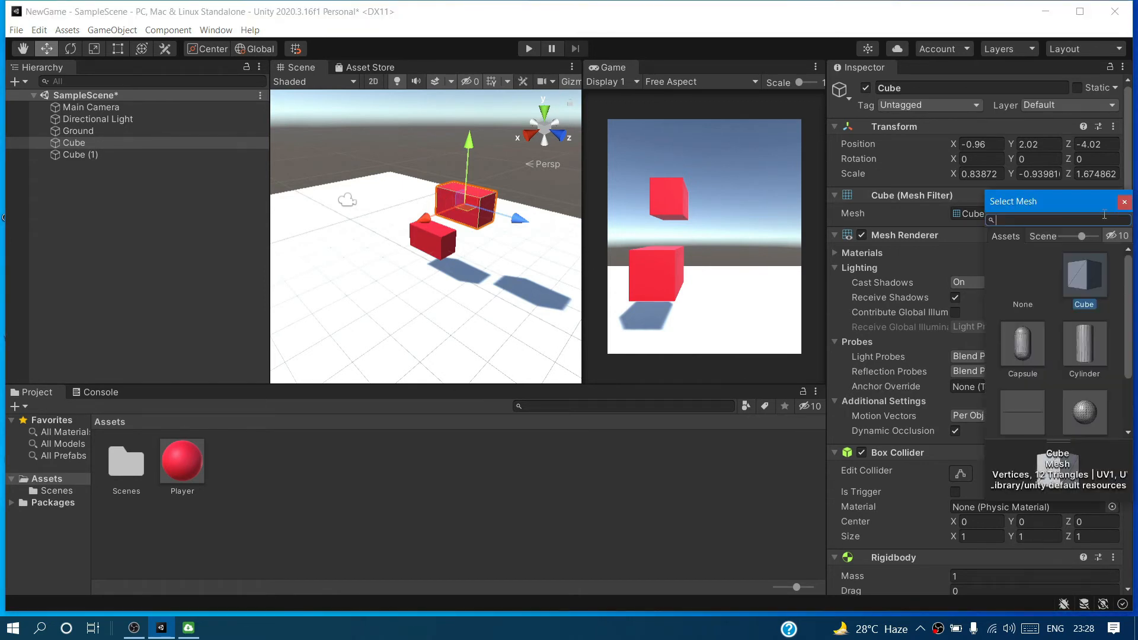
click(1086, 412)
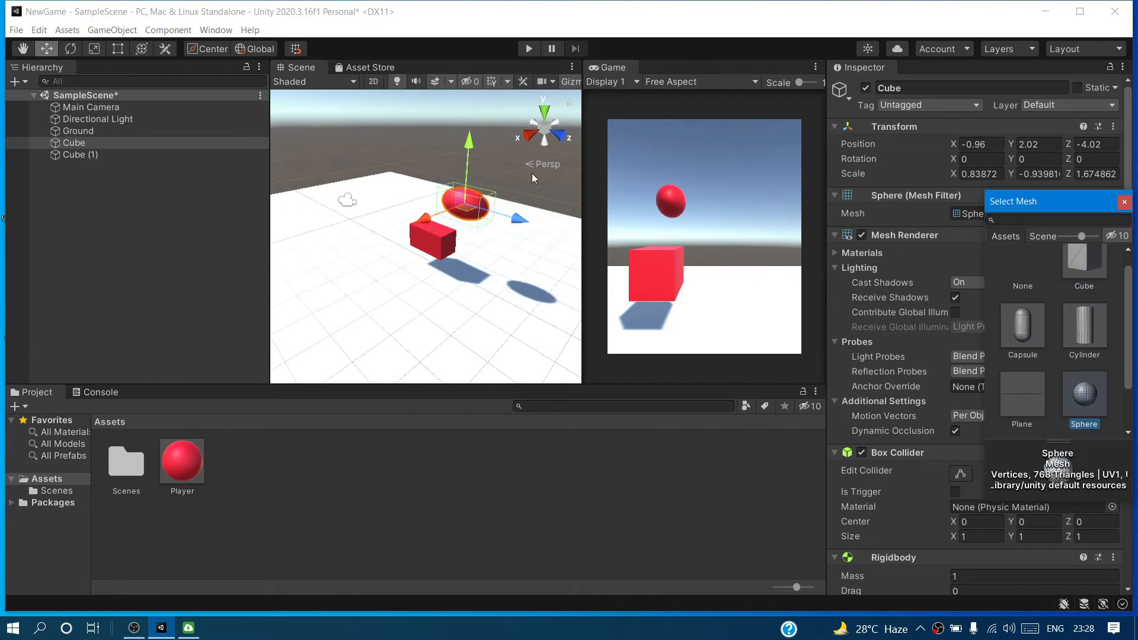
click(478, 281)
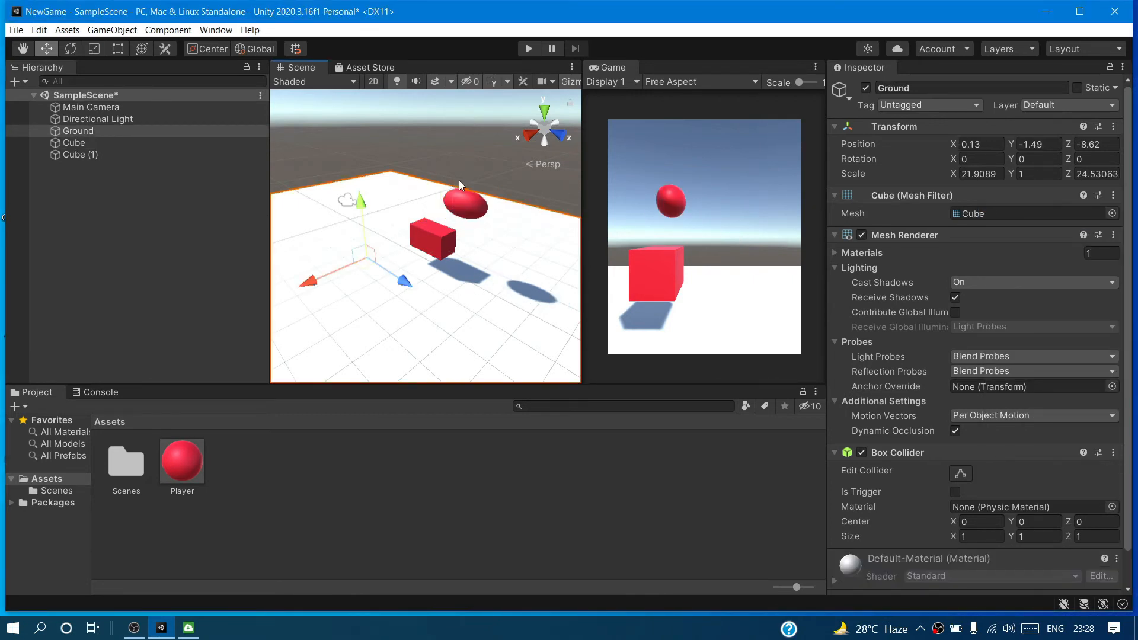
Move the sphere-shaped object along the Z axis to about -4.67 and run the scene briefly to test its collision
click(465, 206)
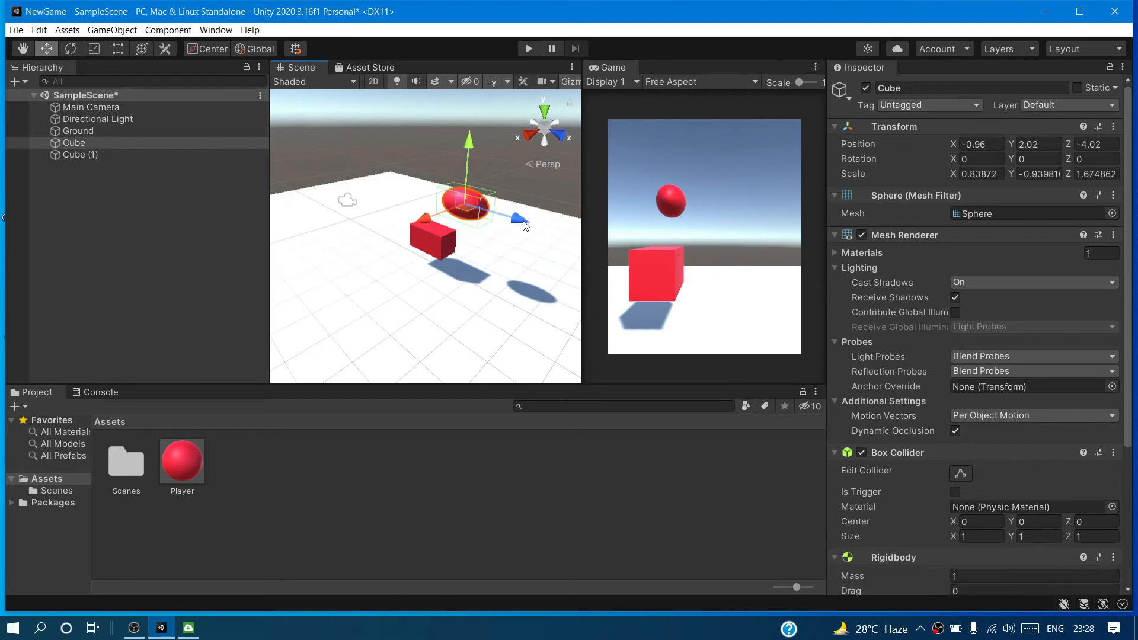
drag(524, 223, 502, 239)
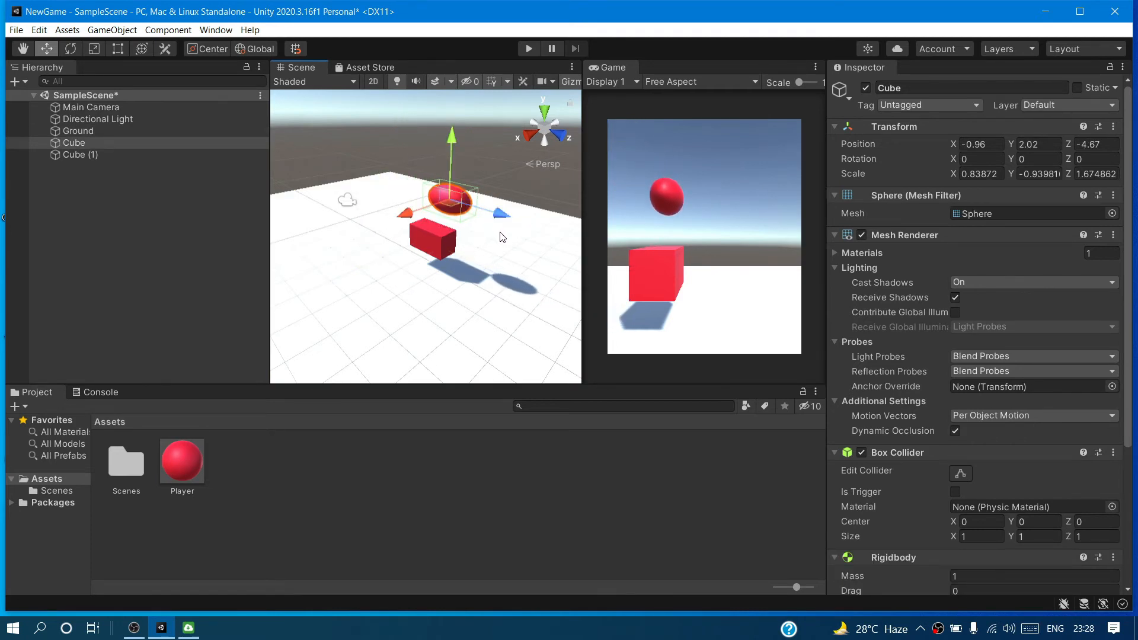
click(527, 50)
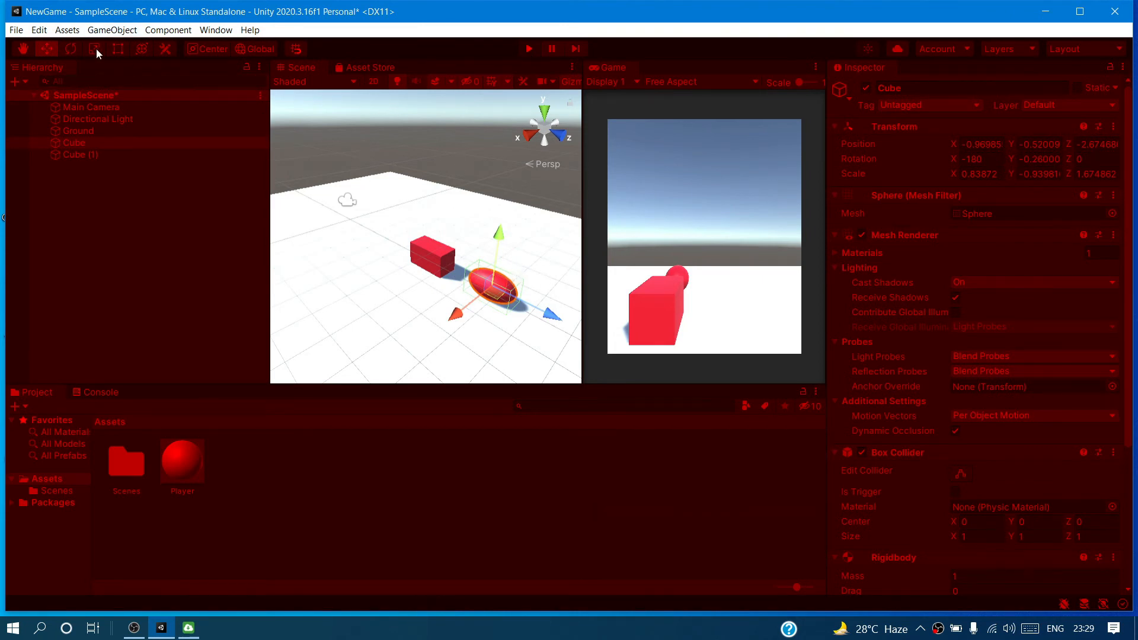
click(530, 51)
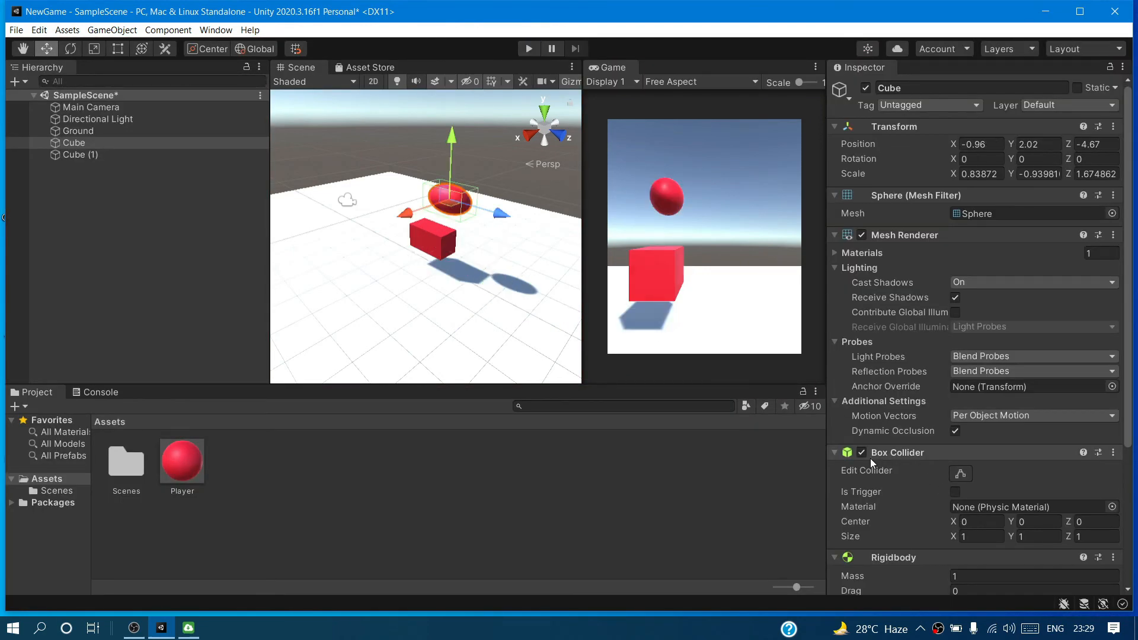
Scale the stretched sphere-shaped object down along the Z axis to about 0.97
drag(1129, 323, 1125, 404)
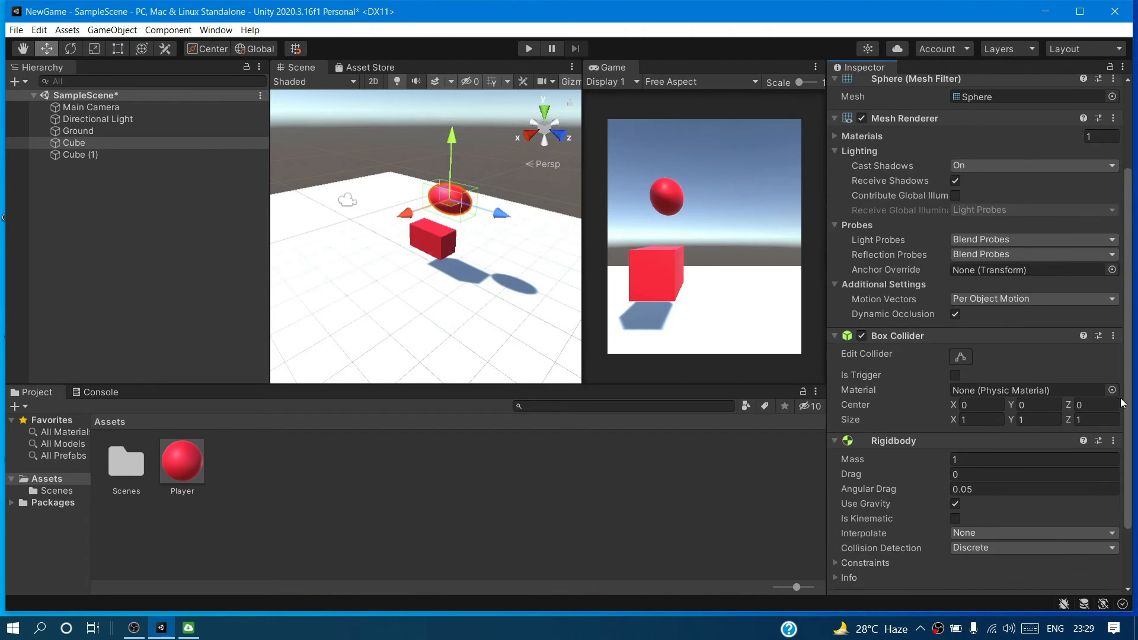
click(94, 51)
drag(502, 215, 479, 212)
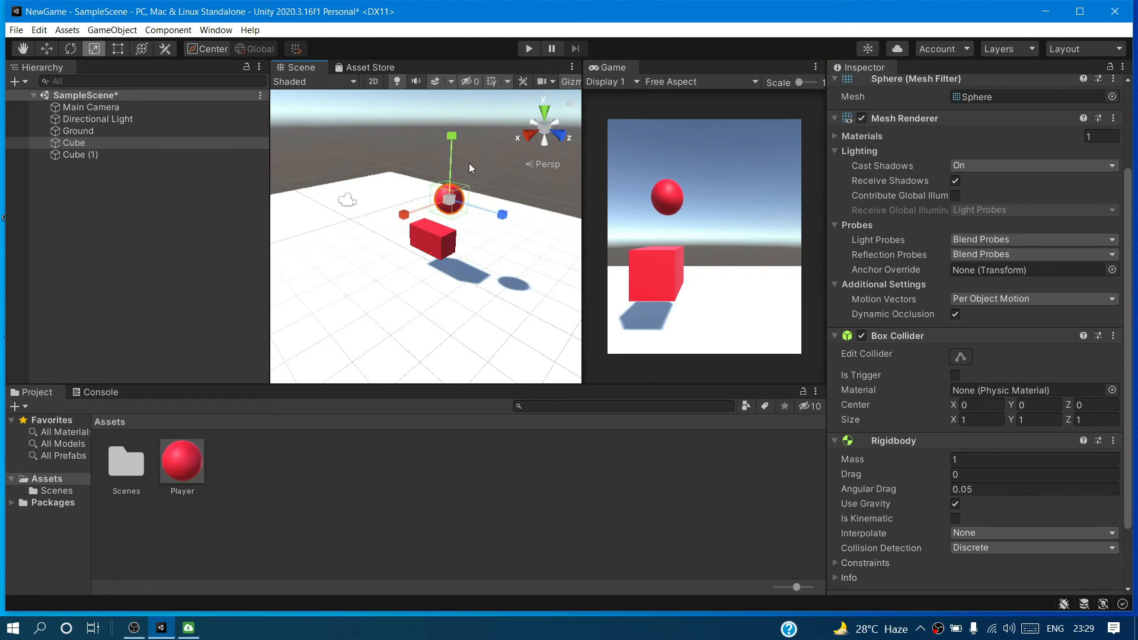
Try to remove the Box Collider component from the Ground
click(514, 271)
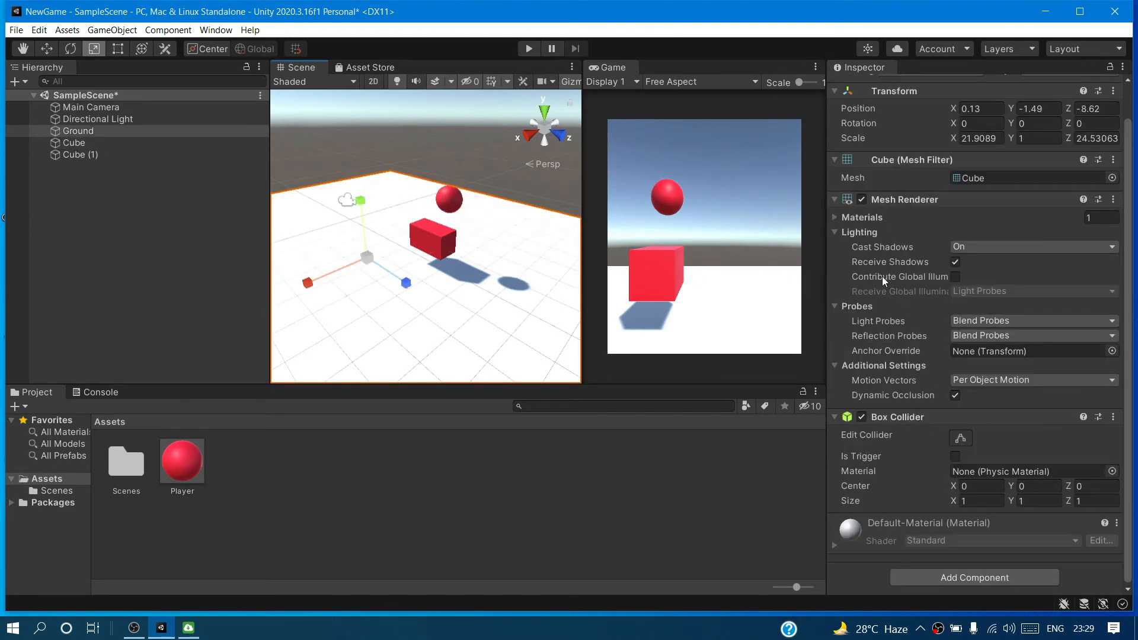
right_click(895, 418)
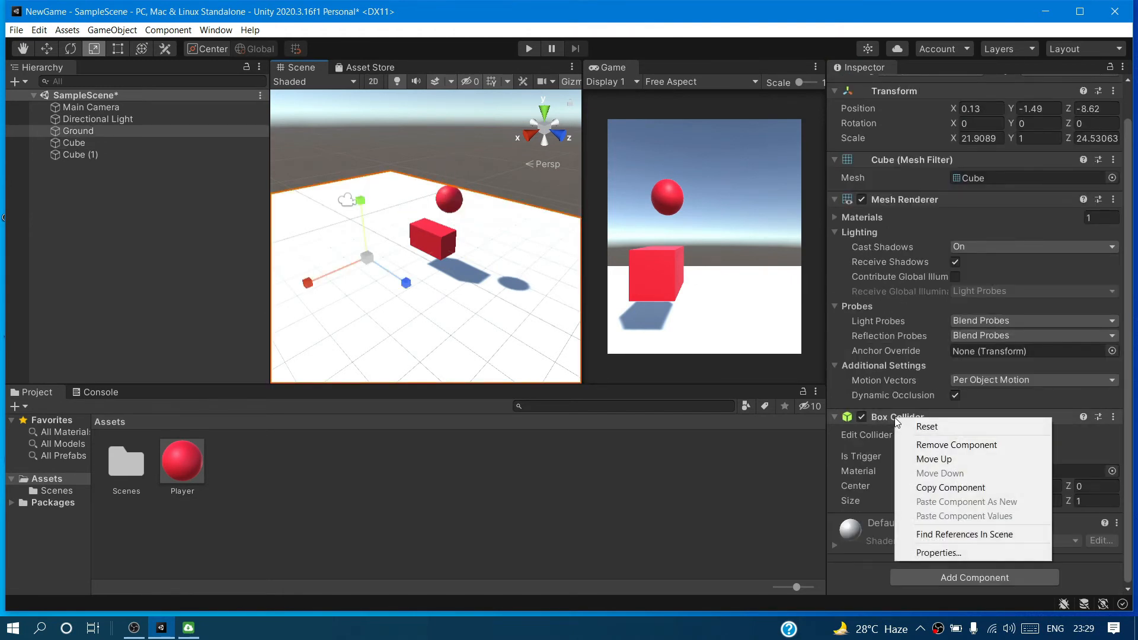
click(942, 446)
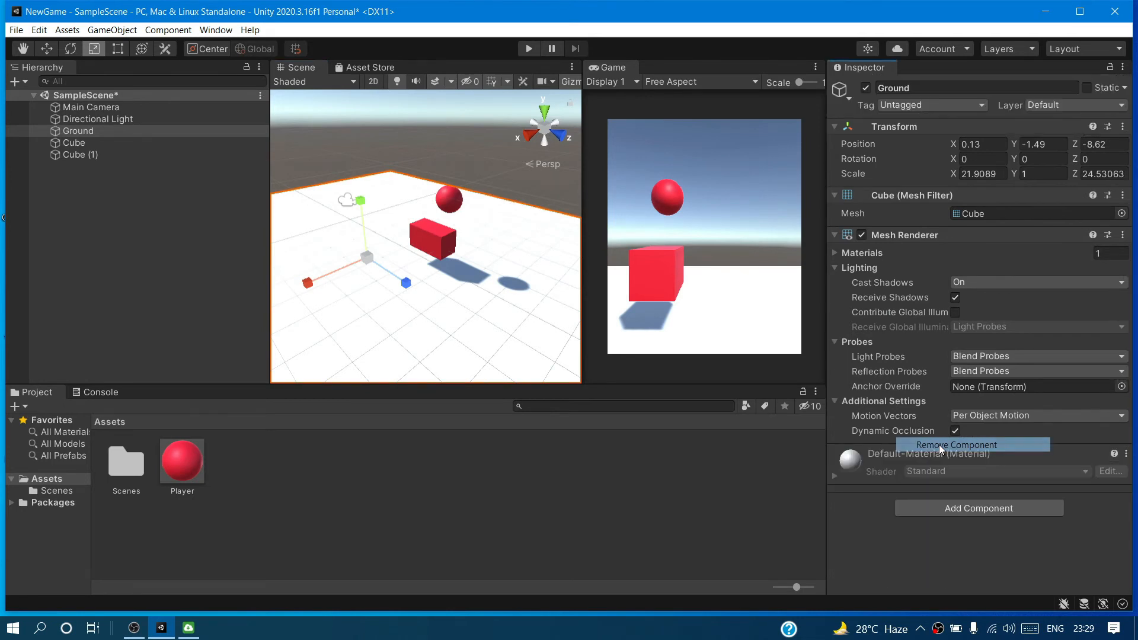
Examine the Box Collider components on the sphere-shaped object and on the Ground
click(454, 205)
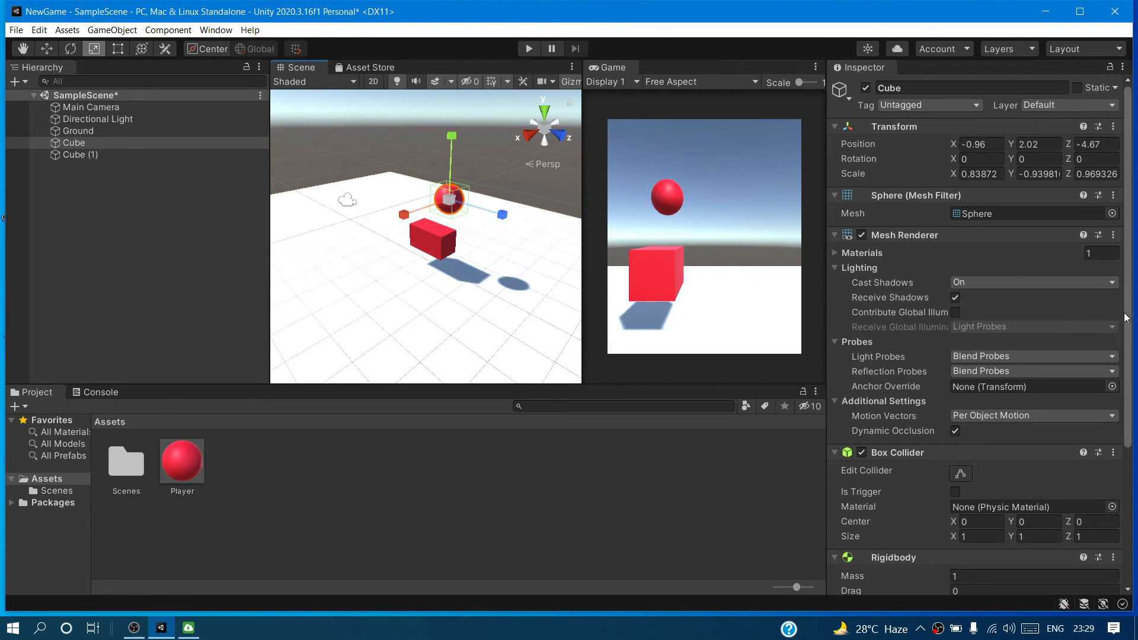
drag(1129, 315, 1120, 378)
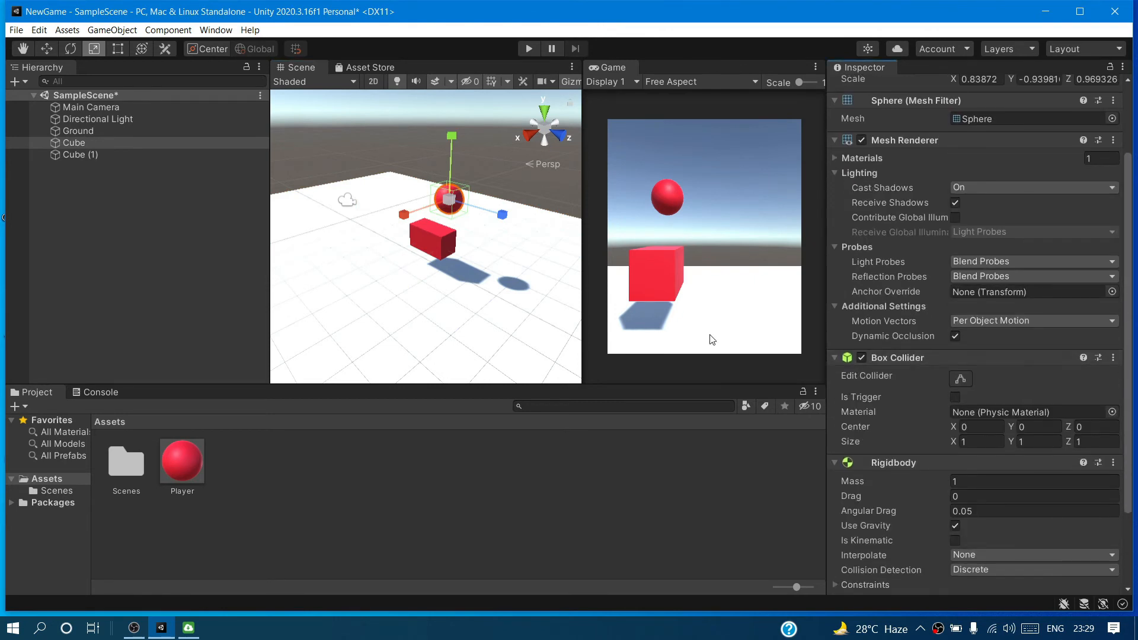
click(398, 274)
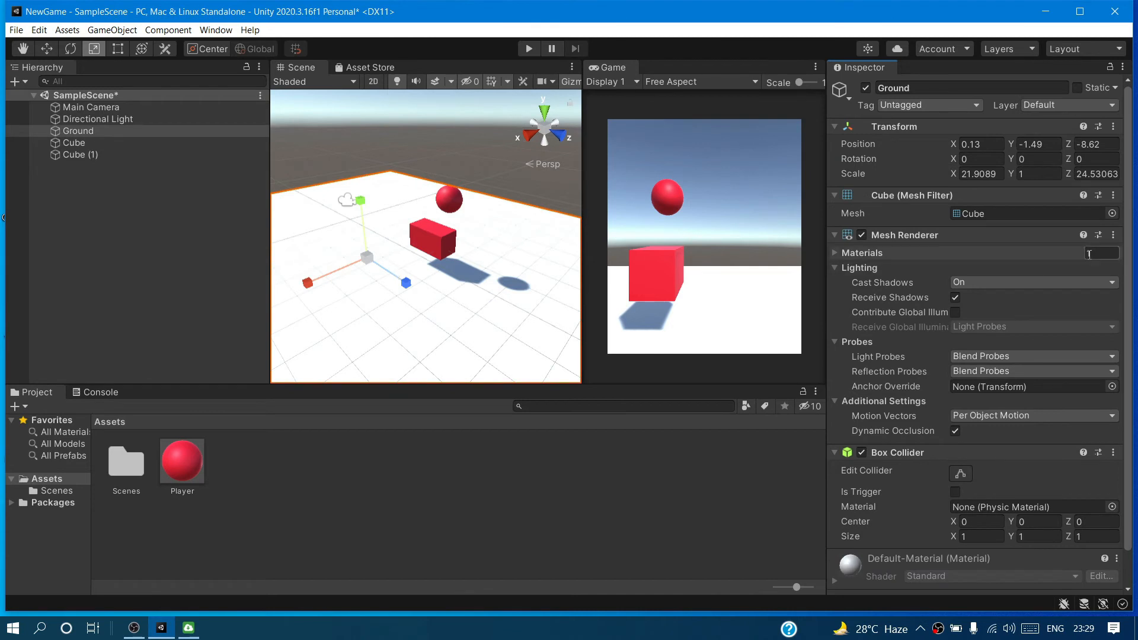
scroll(1126, 246, down, 2)
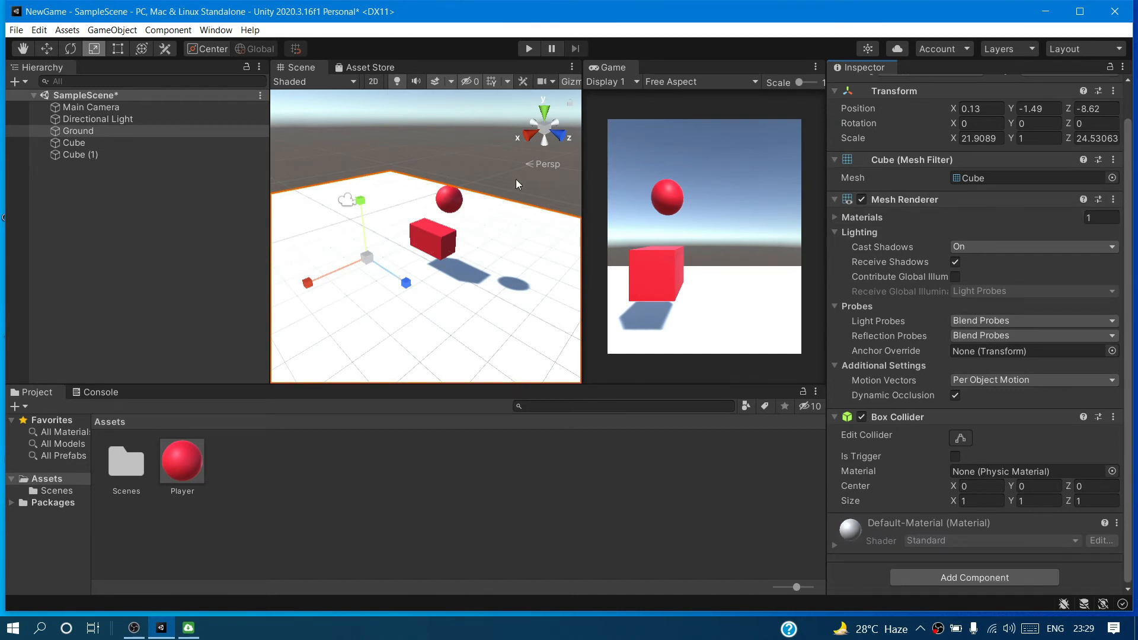
Remove the Box Collider component from the sphere-shaped object
click(457, 207)
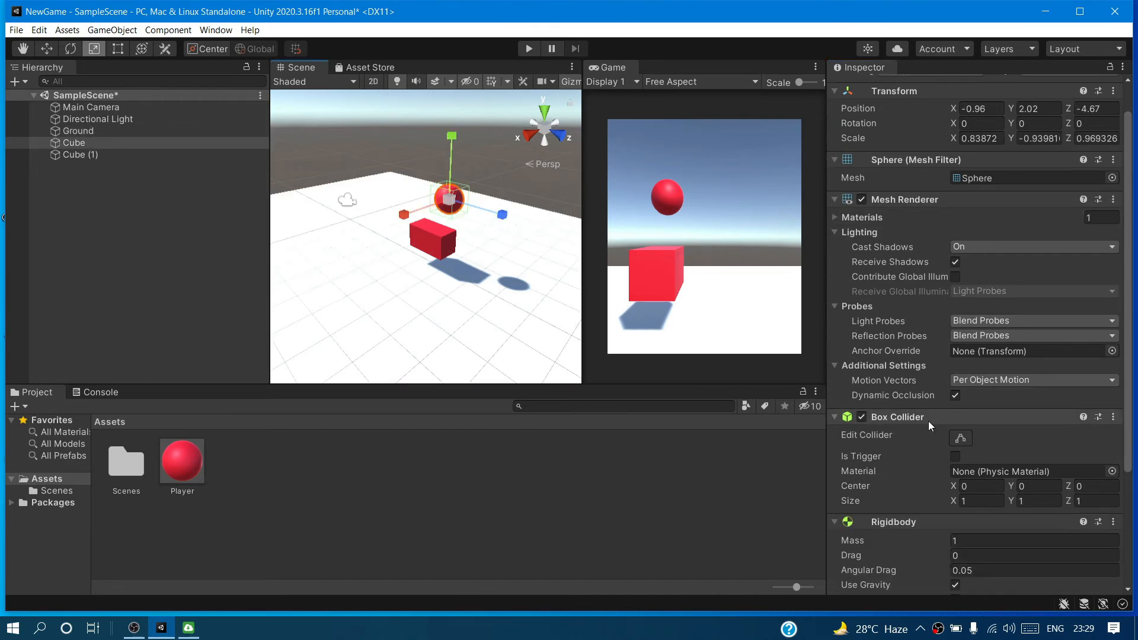
right_click(905, 417)
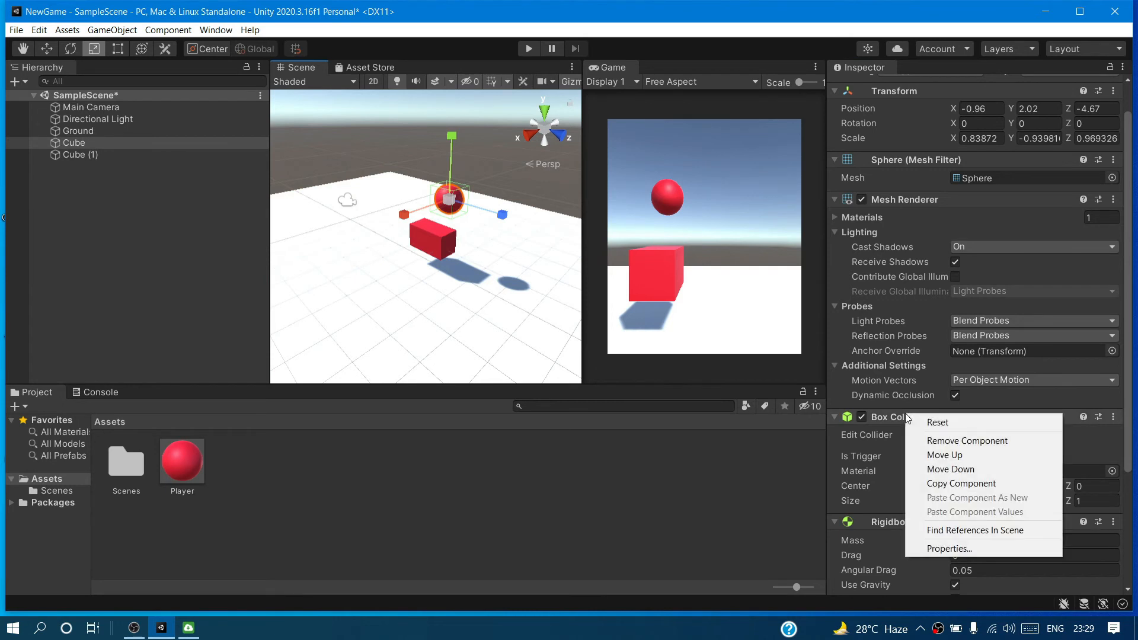
click(947, 441)
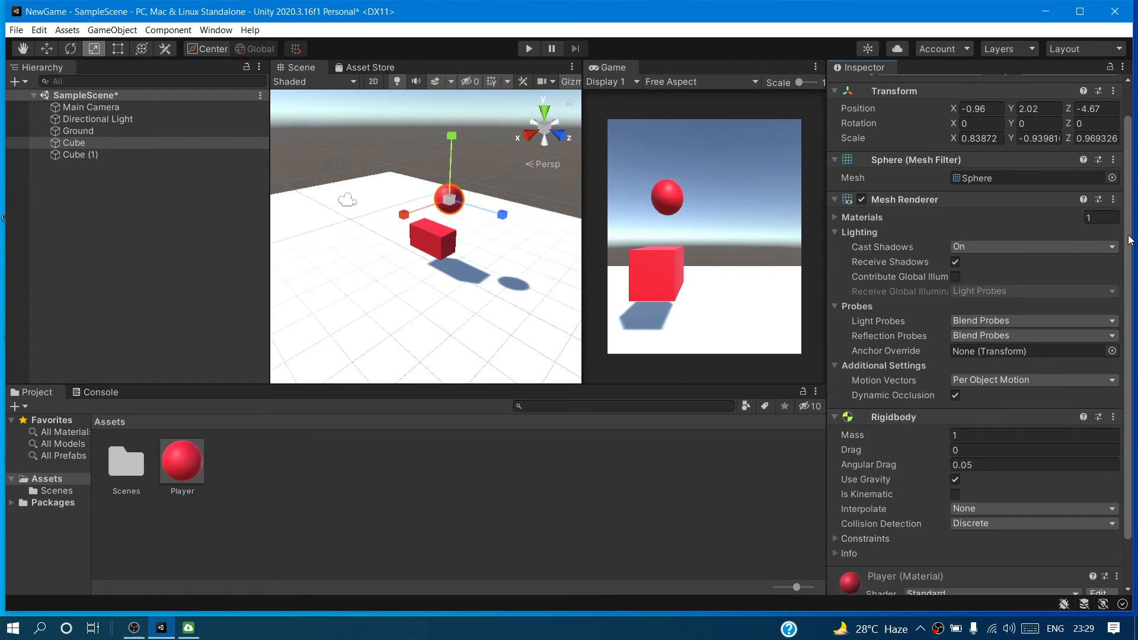
Add a Sphere Collider physics component to the sphere-shaped object
scroll(1126, 377, down, 3)
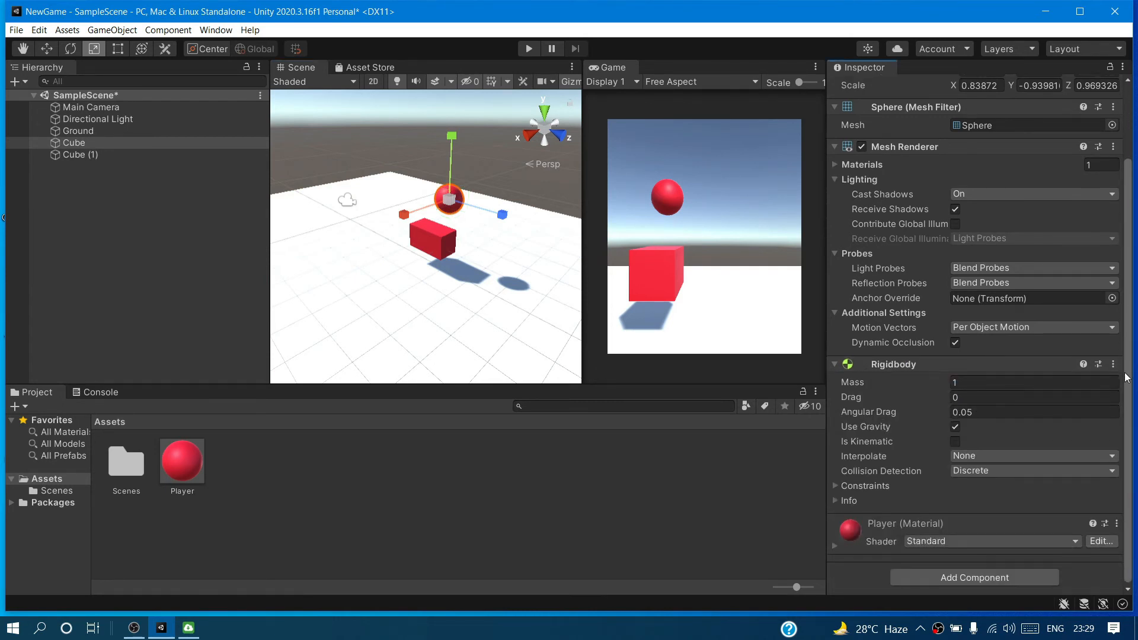
click(943, 576)
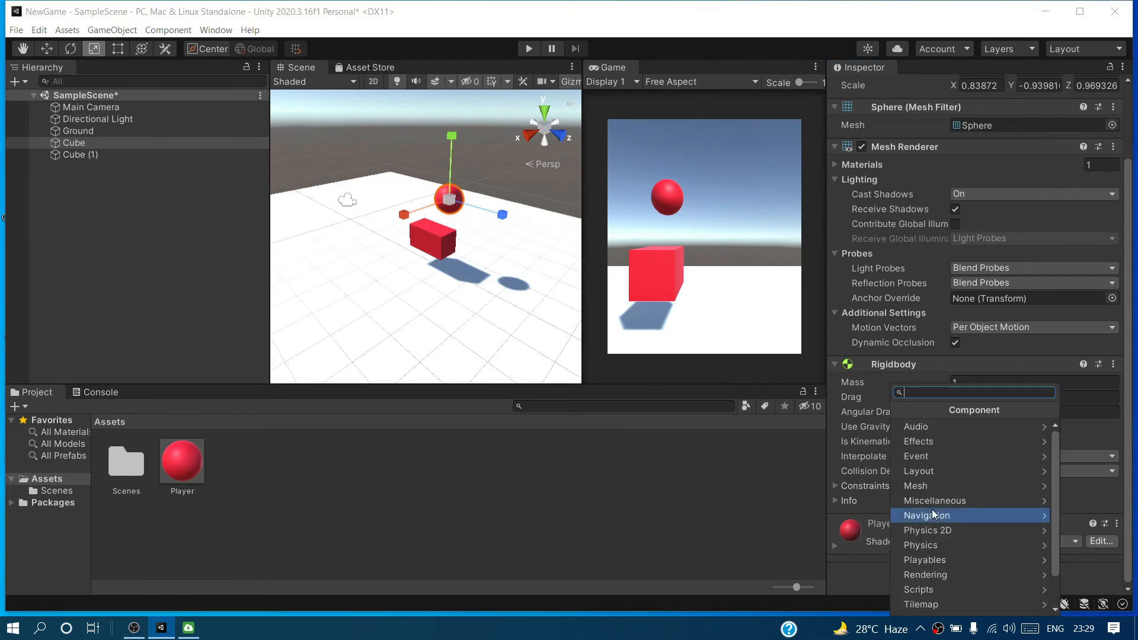
click(934, 546)
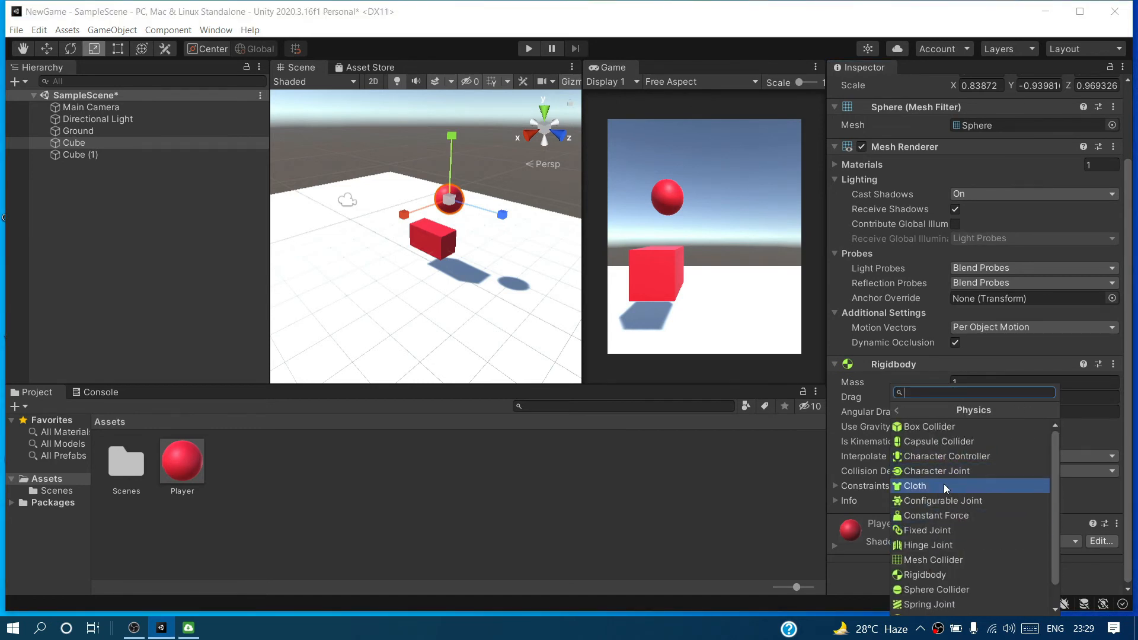
click(936, 589)
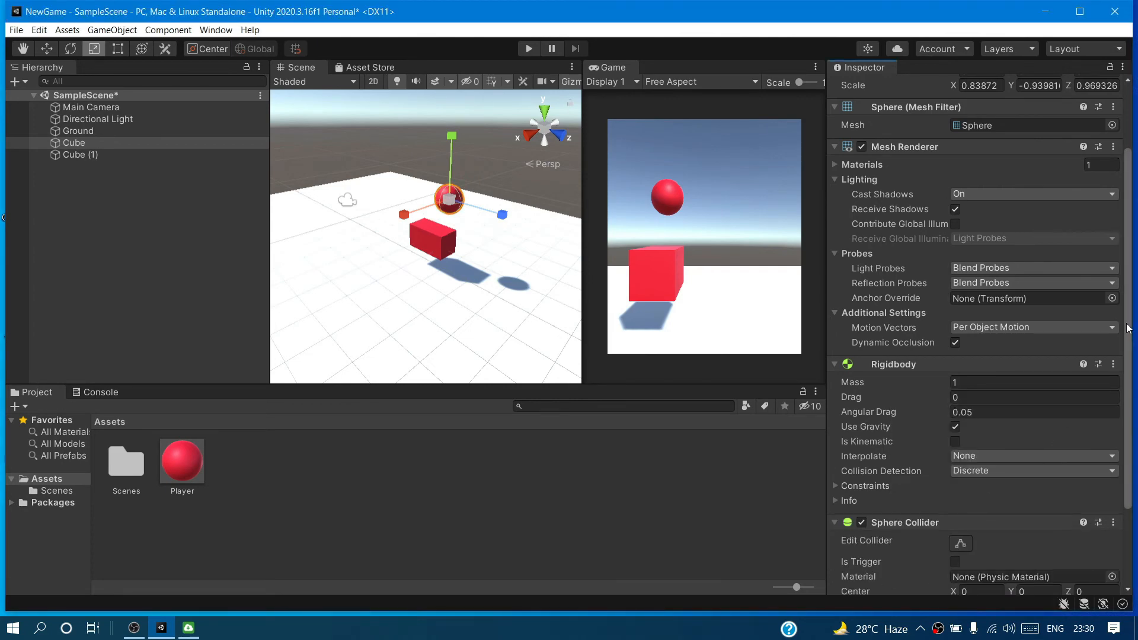
Run the scene briefly to test how the sphere-shaped object lands with its new collider, and stop it
drag(1128, 328, 1099, 243)
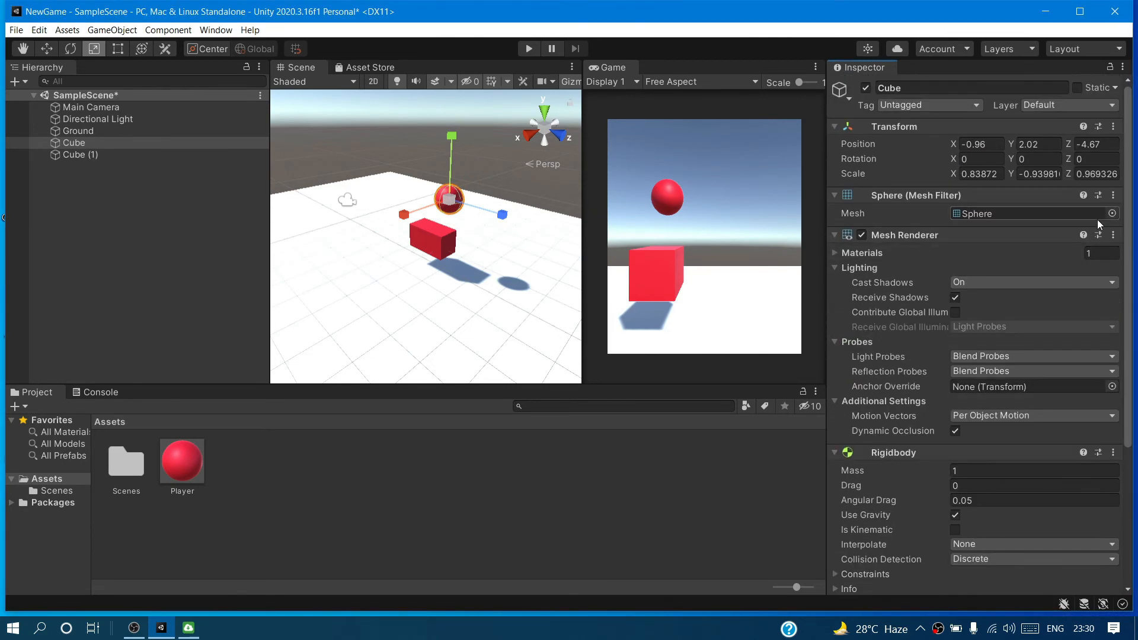
click(528, 49)
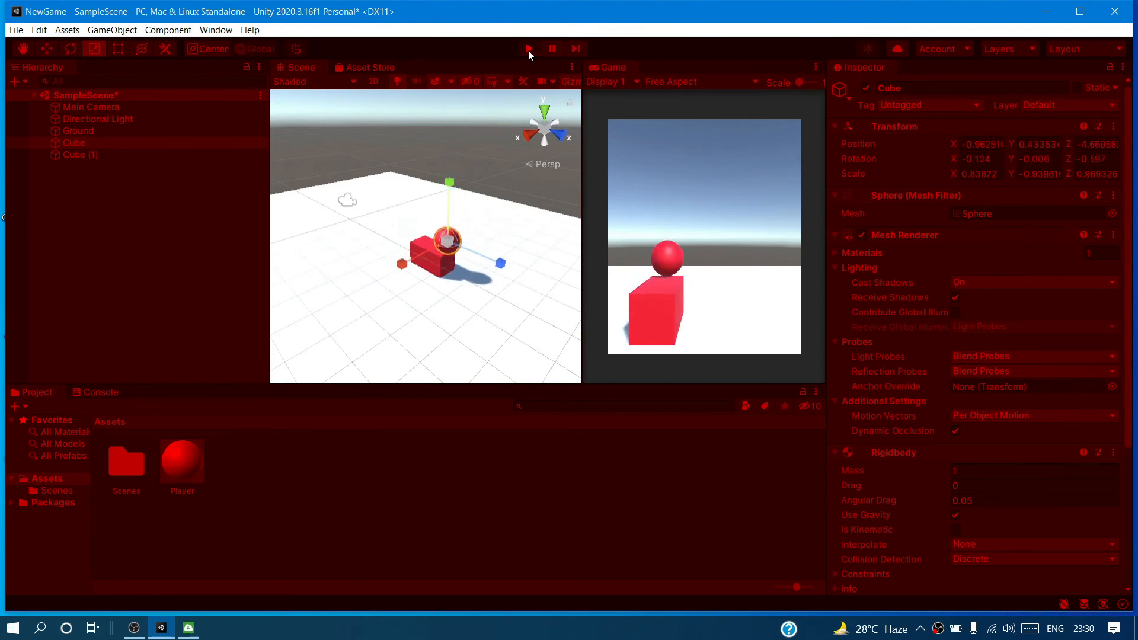
click(528, 49)
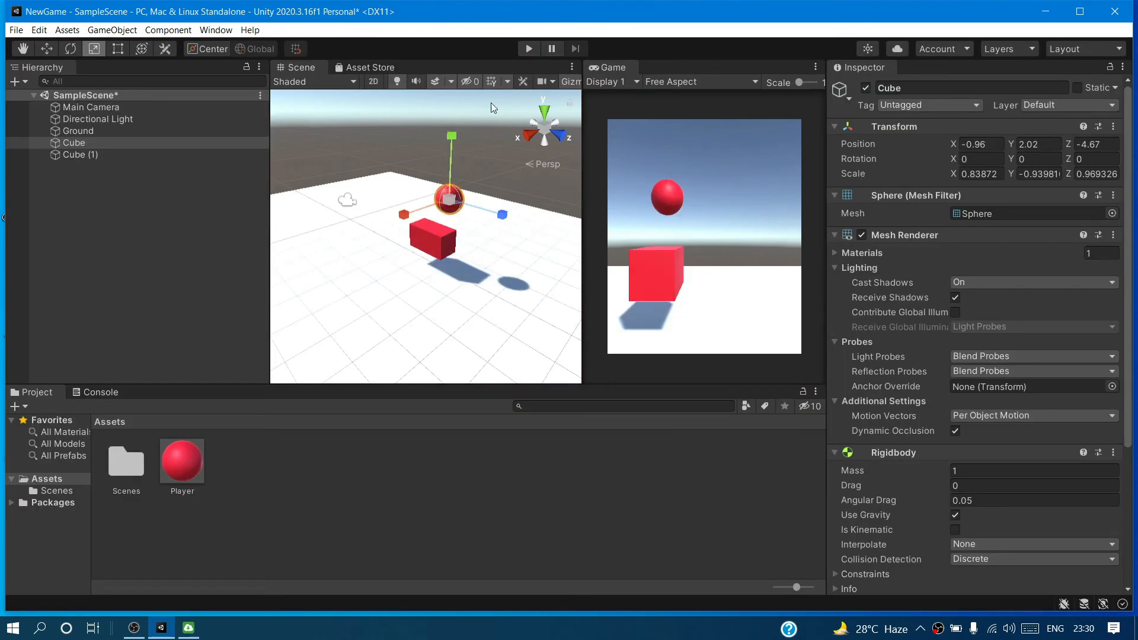
Move the sphere-shaped object along the Z axis to -4, test-run the scene and stop it
click(47, 48)
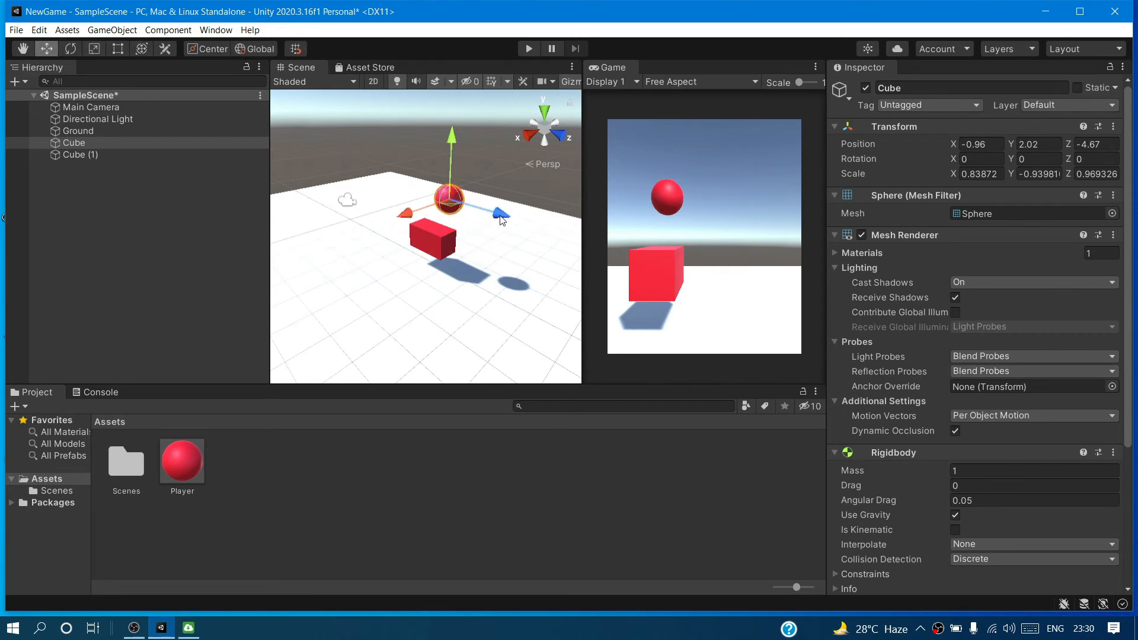
drag(501, 220, 520, 221)
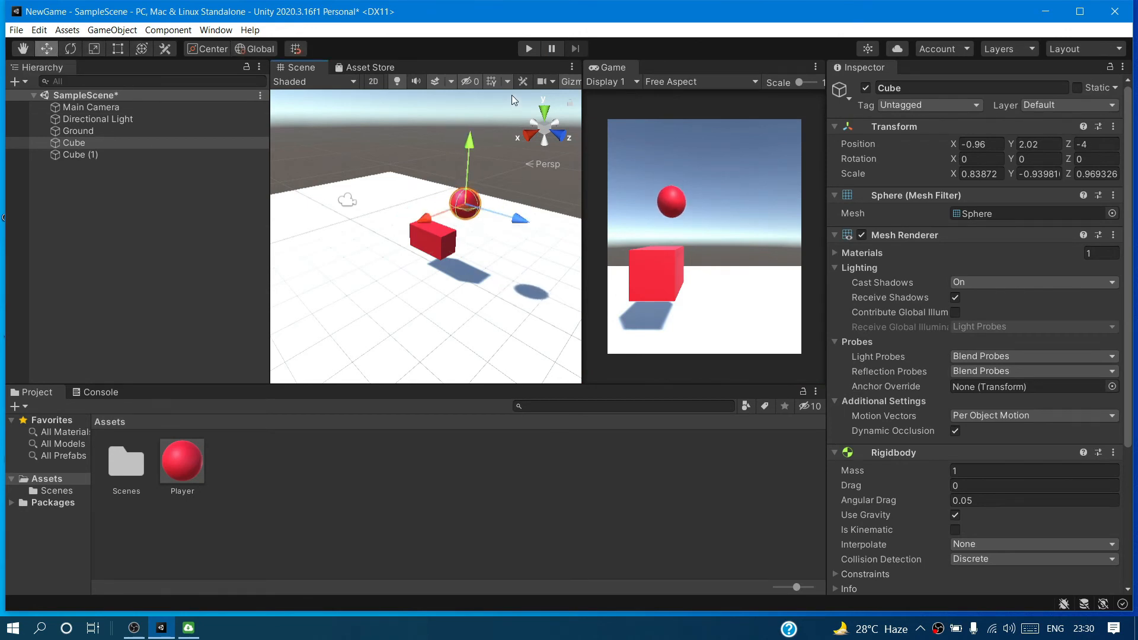
click(528, 48)
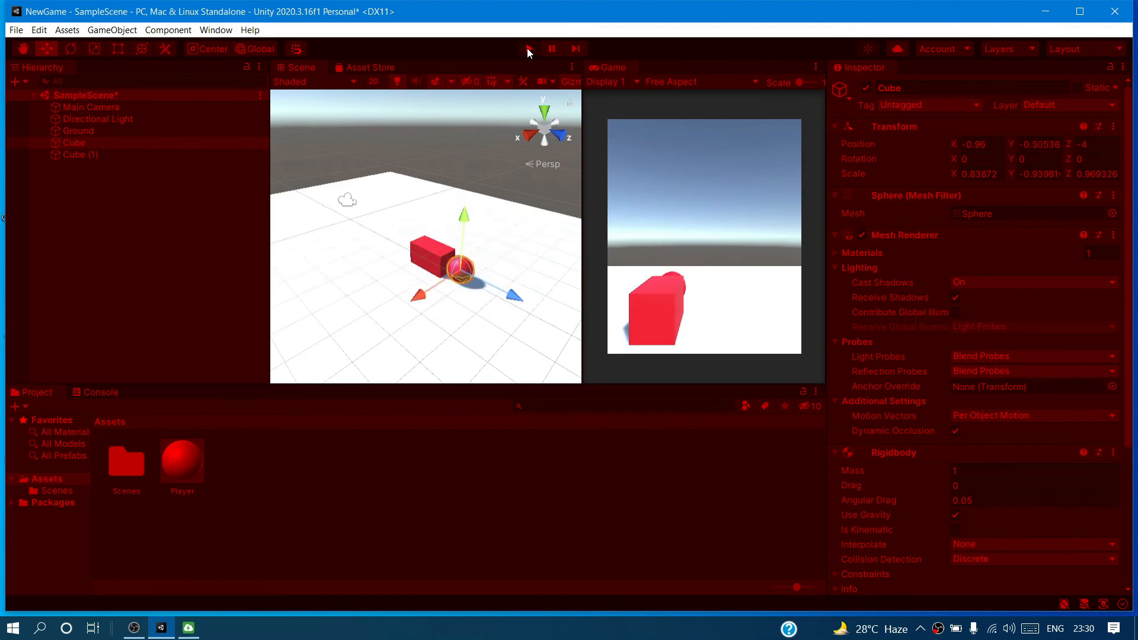
click(528, 48)
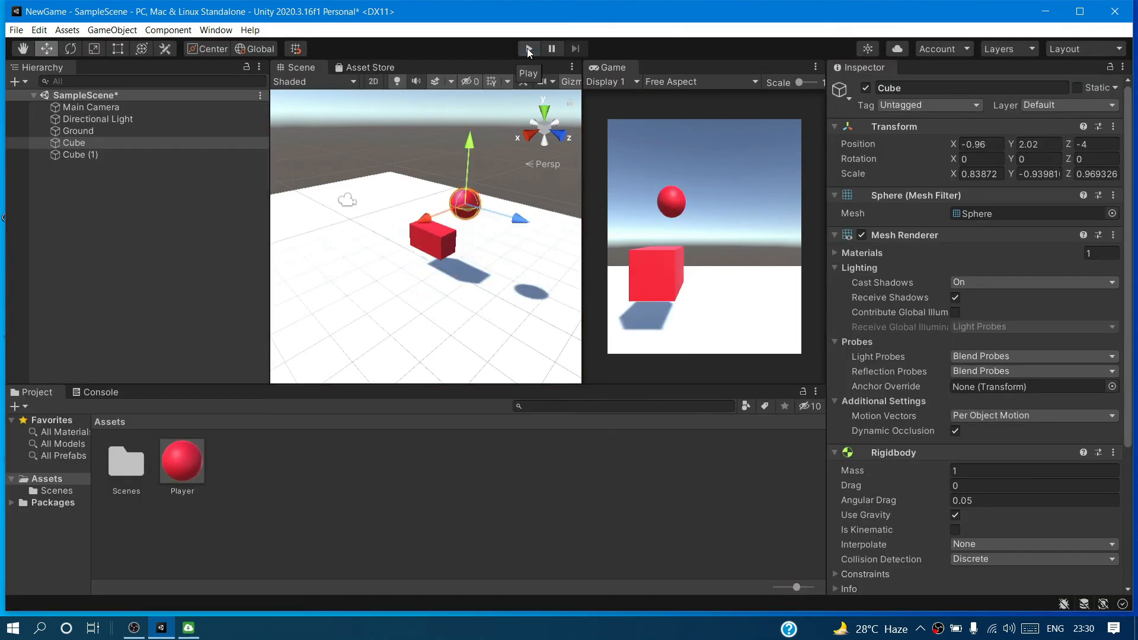
Move the sphere-shaped object back to Z -4.59, run the scene to test its fall, and stop it
drag(521, 220, 502, 226)
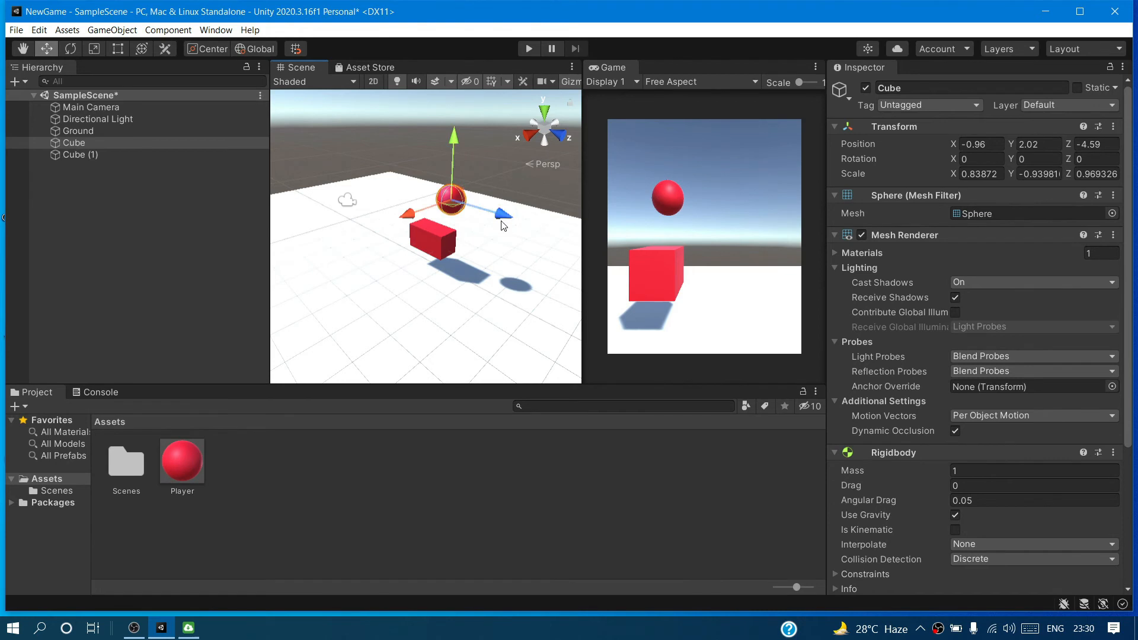
click(527, 49)
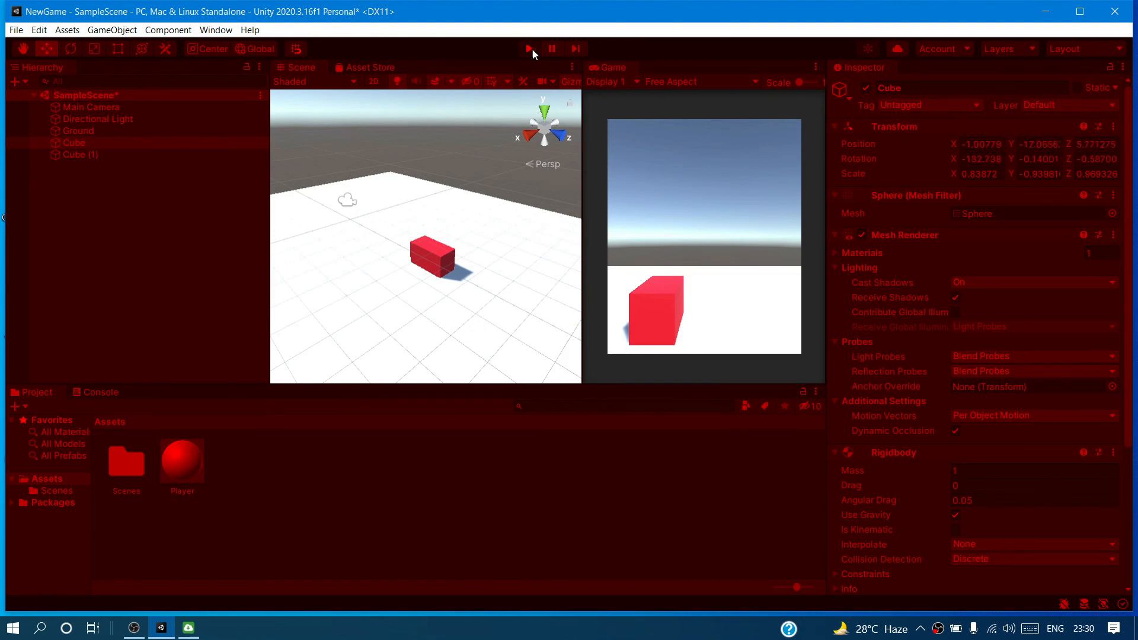
click(530, 50)
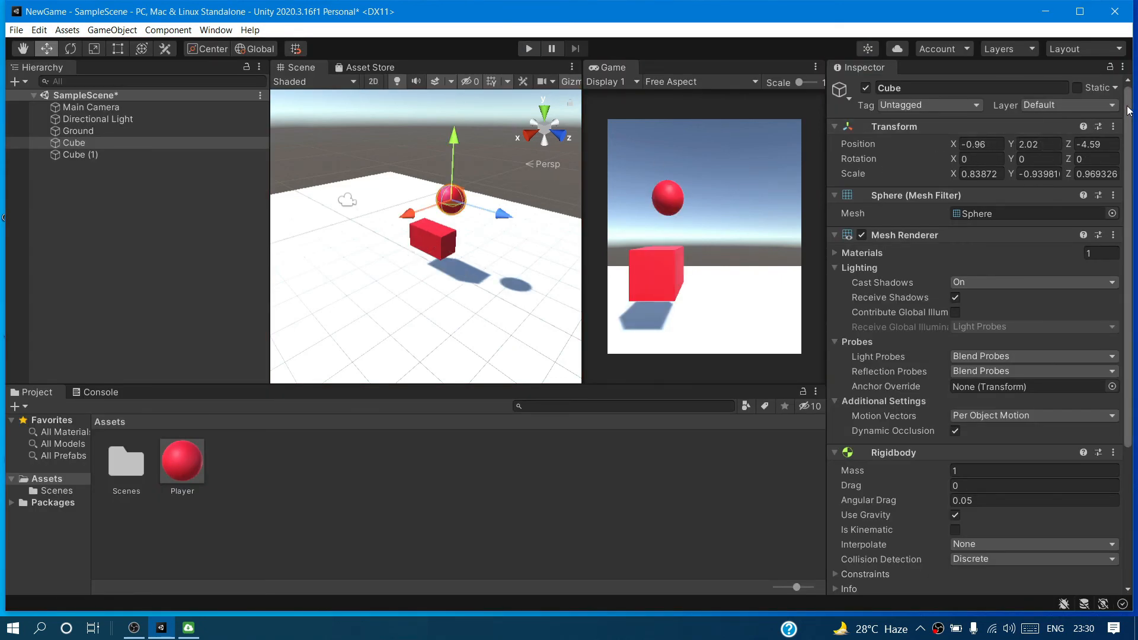
Examine the sphere-shaped object's components, from its Transform and Mesh Filter down to its Rigidbody and Sphere Collider
scroll(1094, 321, down, 5)
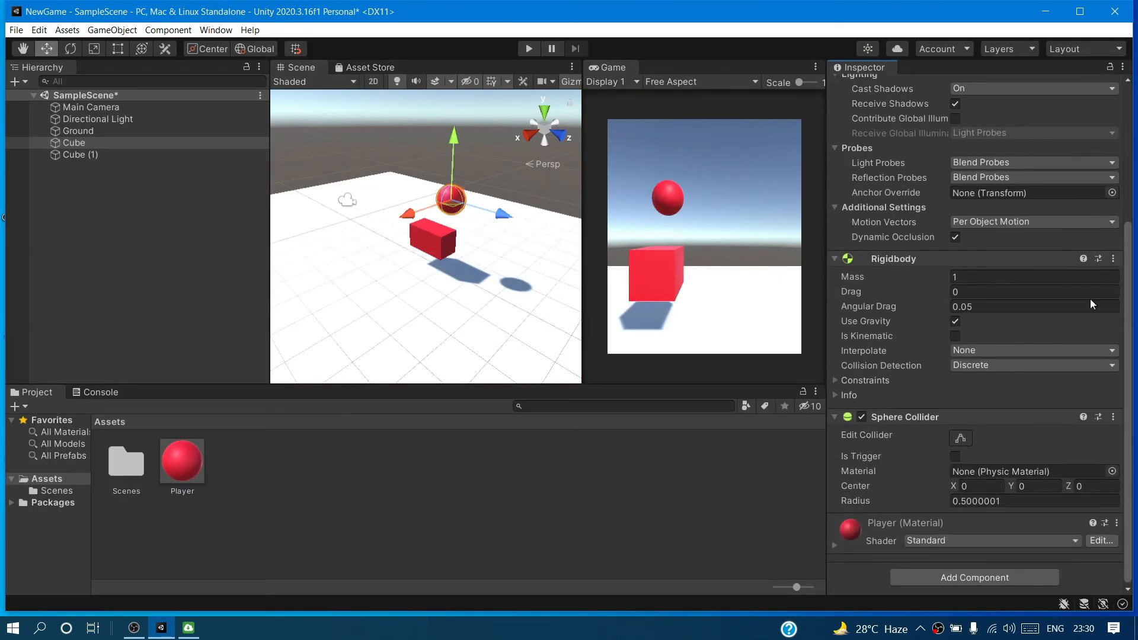
scroll(1079, 249, up, 2)
scroll(1063, 142, up, 4)
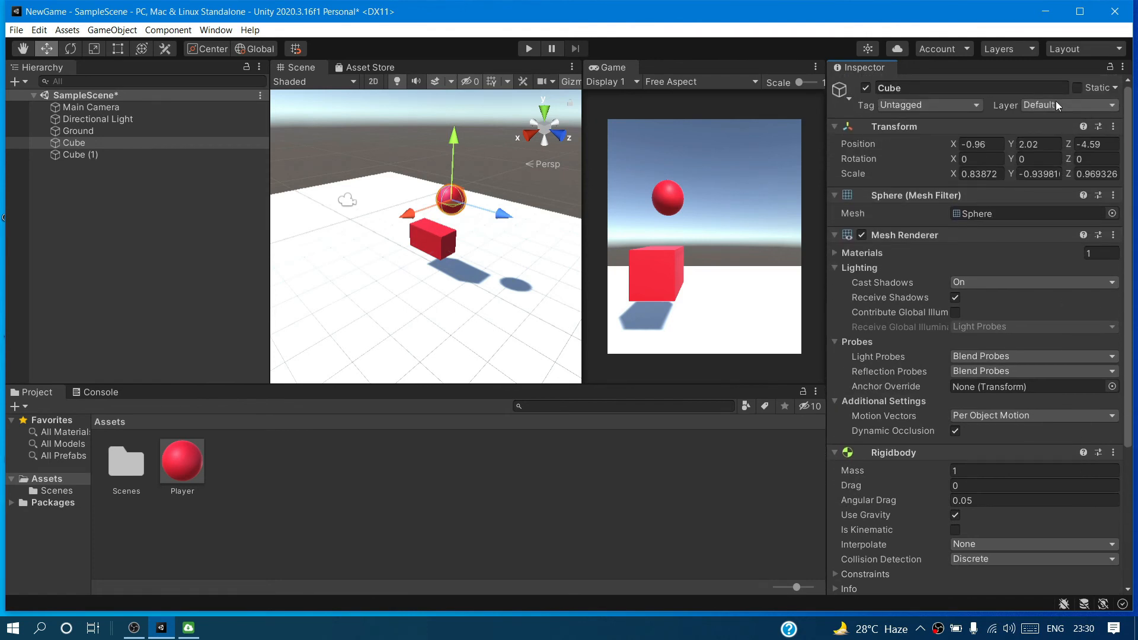
scroll(1061, 130, down, 2)
scroll(1071, 165, up, 1)
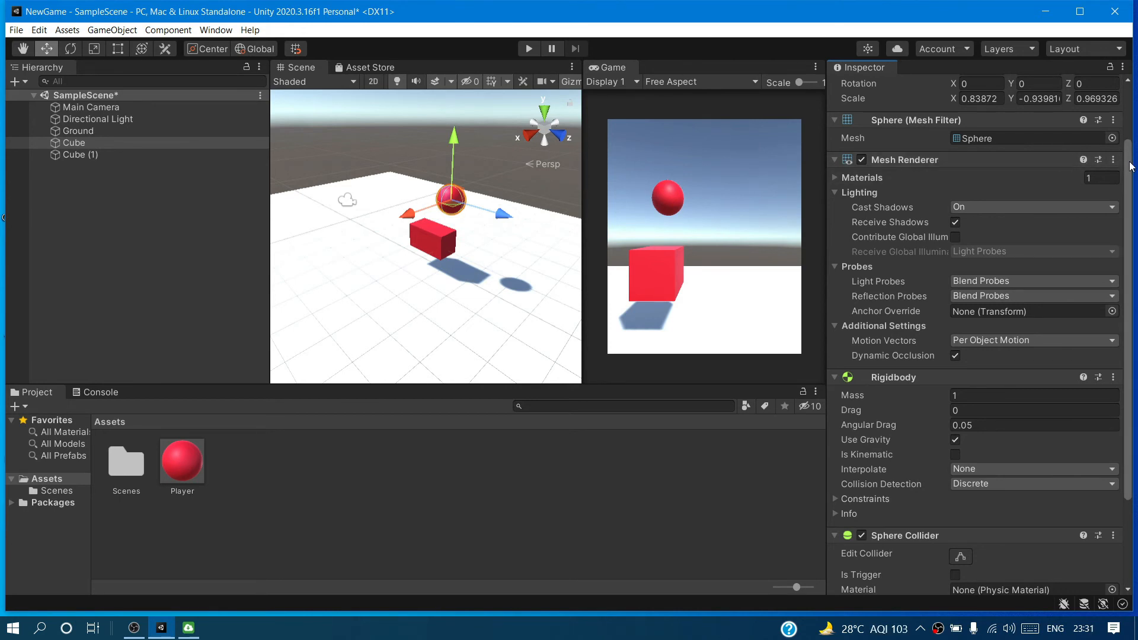
drag(1131, 167, 1098, 89)
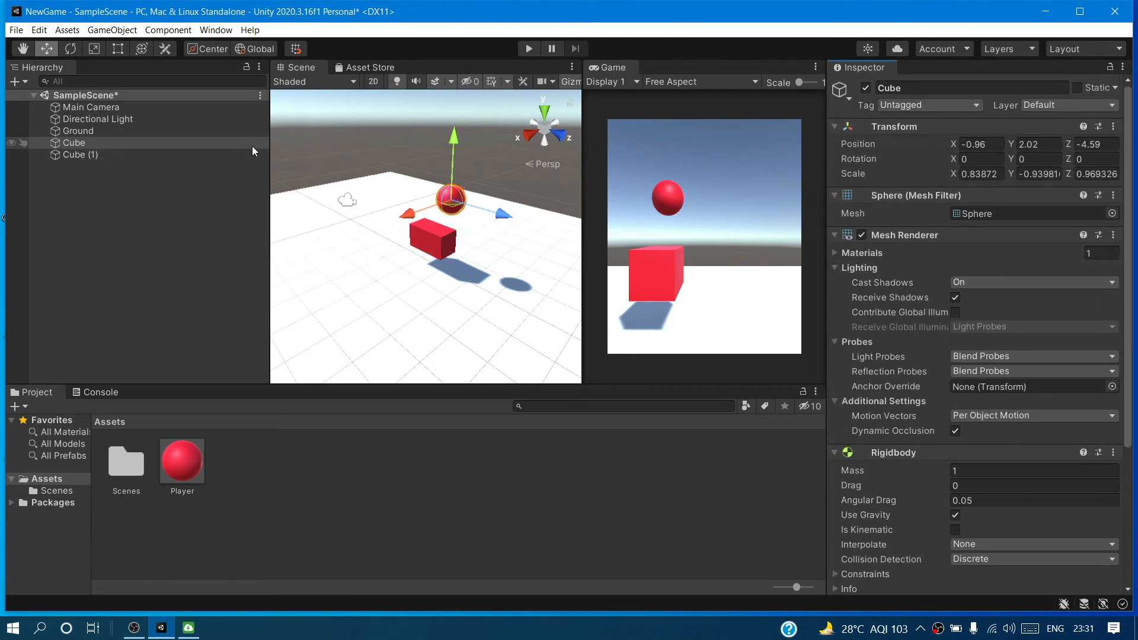
Narrow the Hierarchy and widen the Game view, and shift the sphere-shaped object to X -0.84
drag(268, 152, 154, 145)
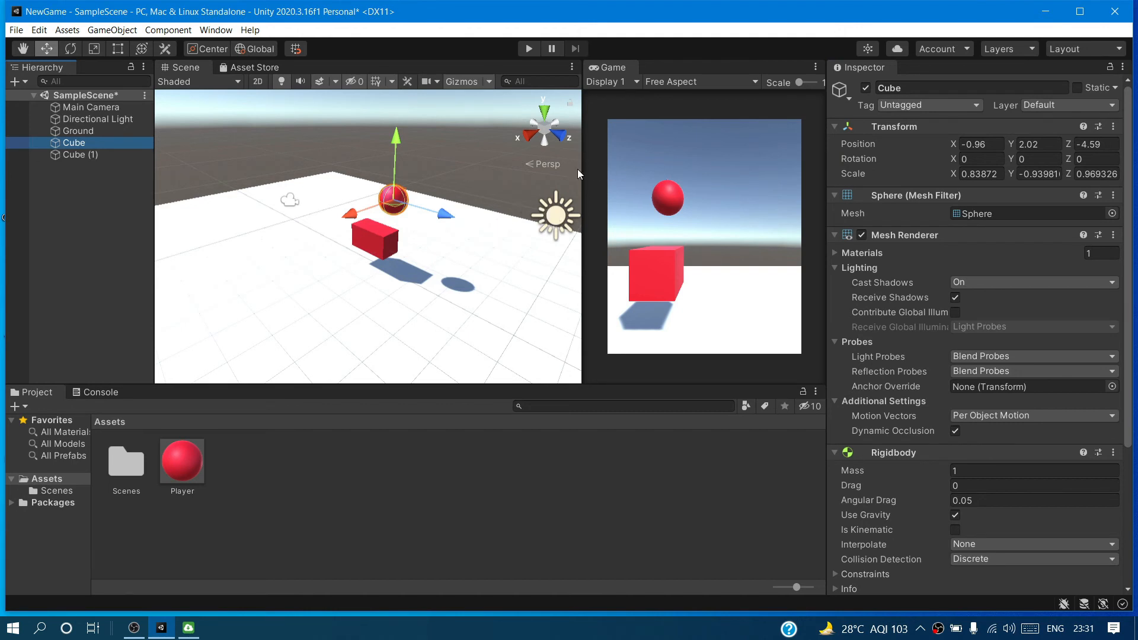
drag(583, 169, 444, 181)
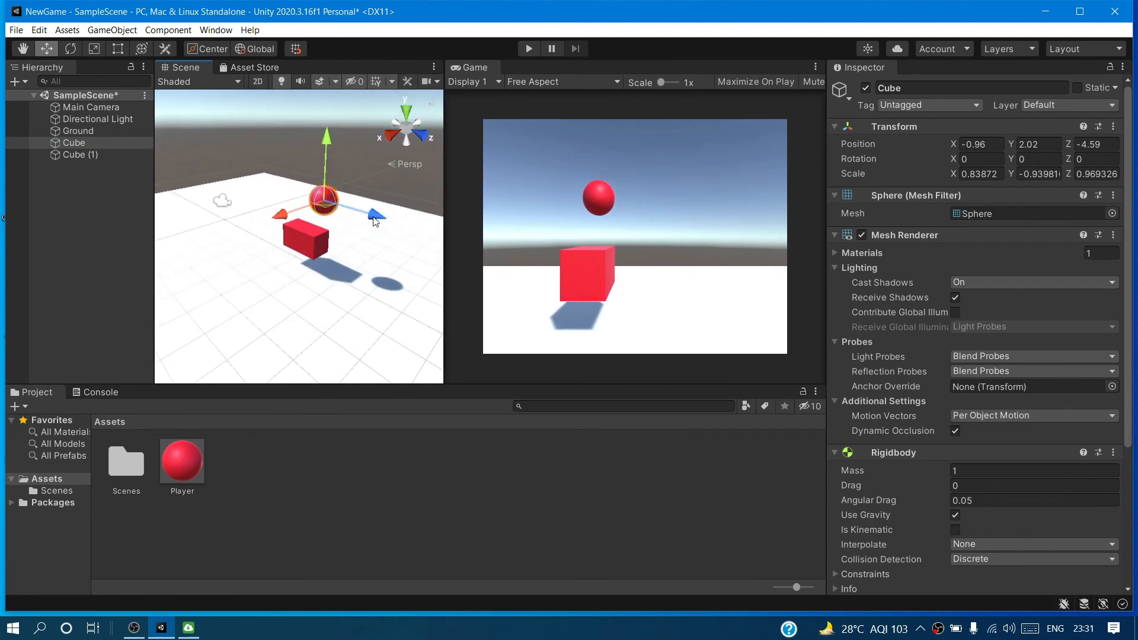
drag(283, 217, 283, 270)
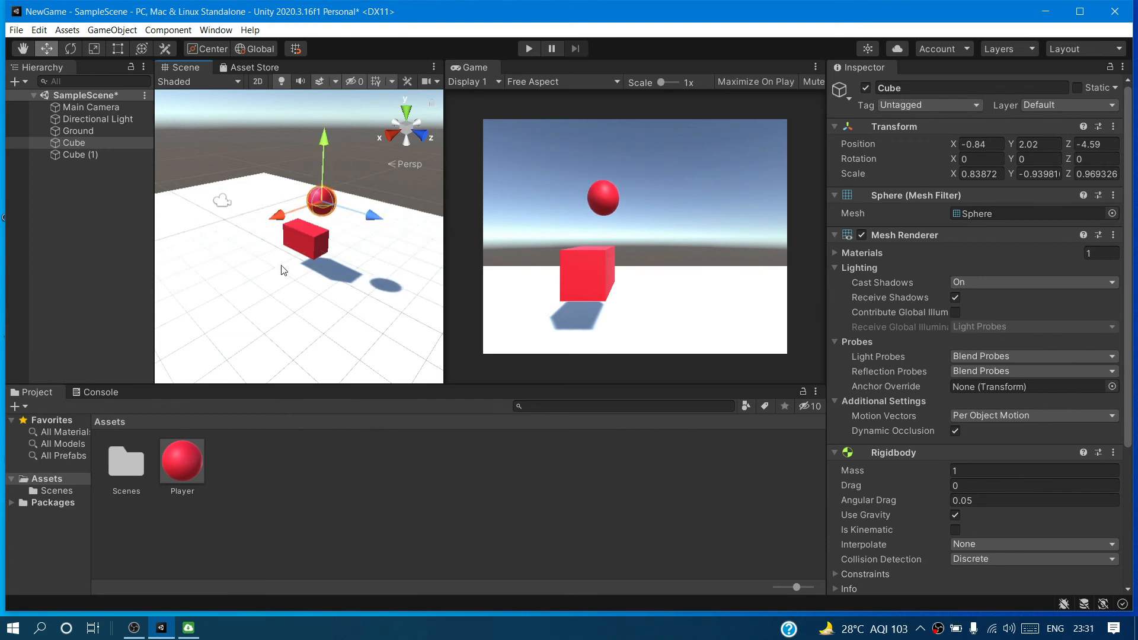
right_click(81, 229)
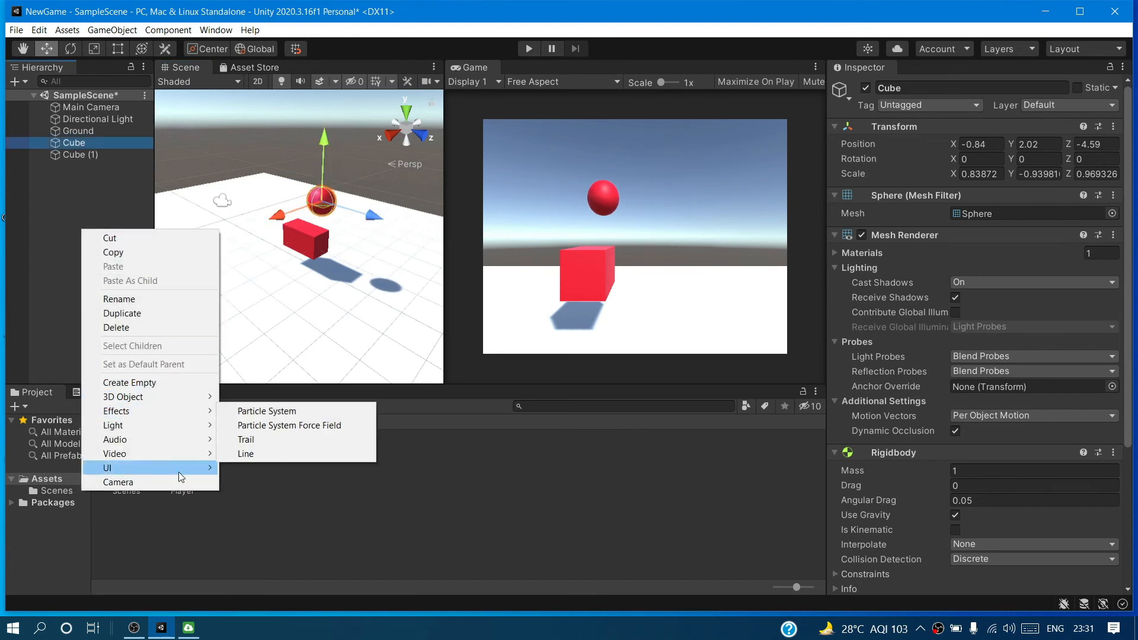
mouse_move(136, 404)
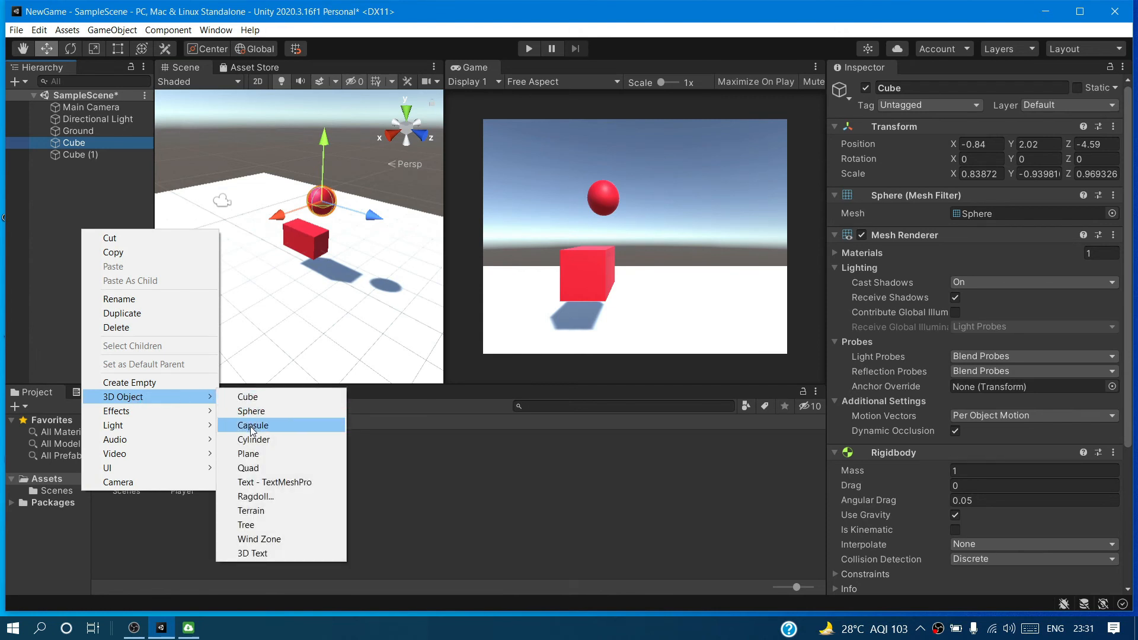
click(249, 401)
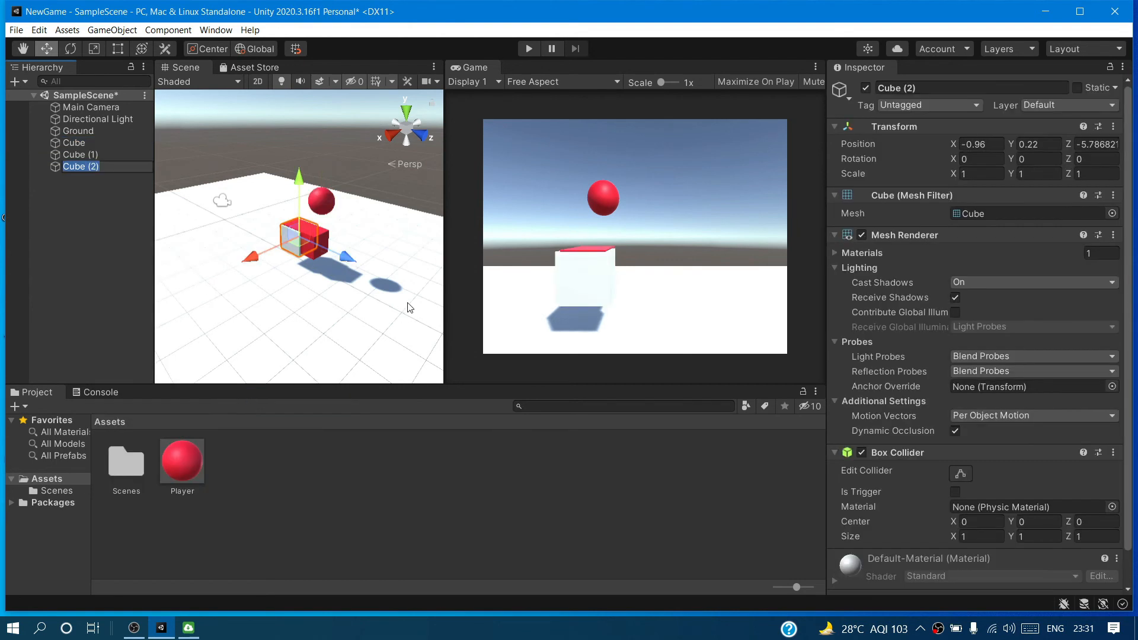
click(583, 277)
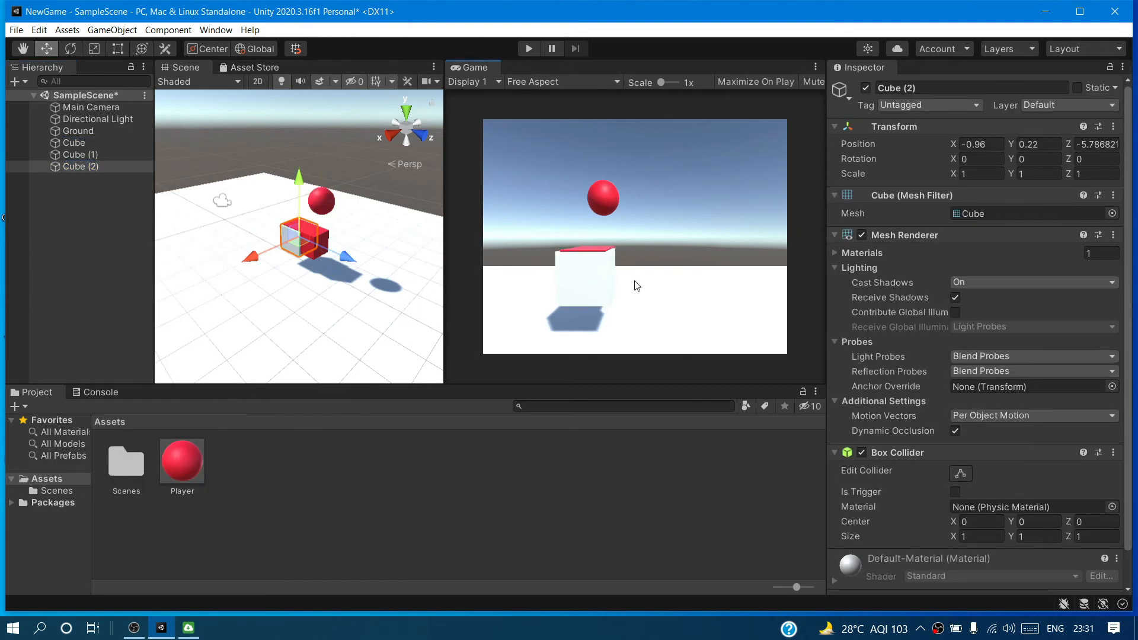
key(ctrl+z)
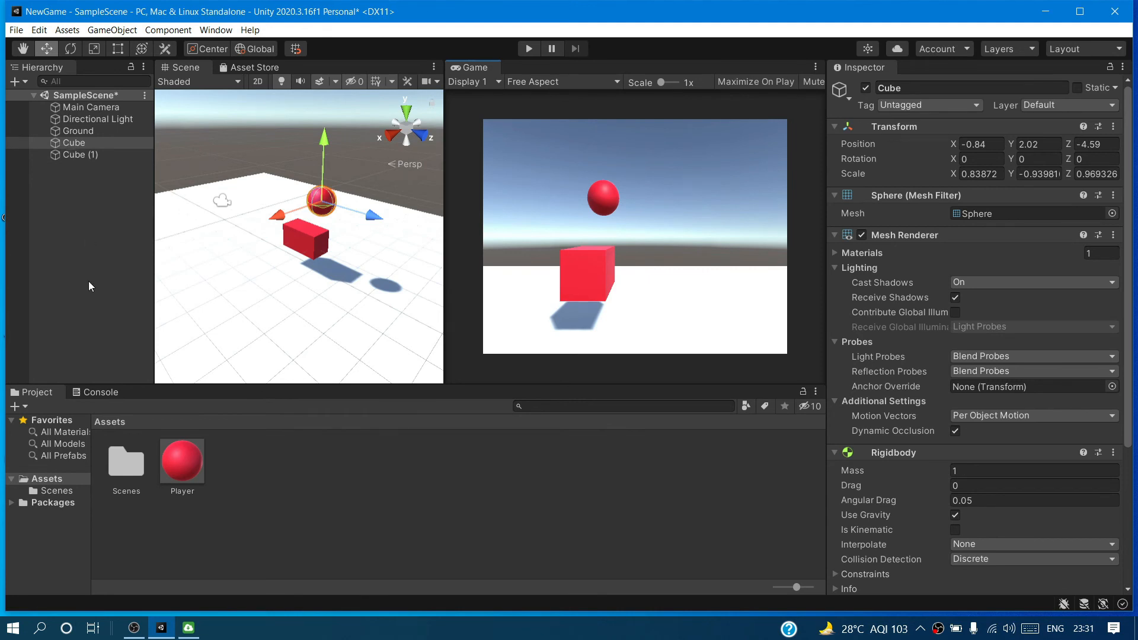
Duplicate the sphere-shaped object and lower the red box slightly toward the Ground
click(76, 144)
key(ctrl+d)
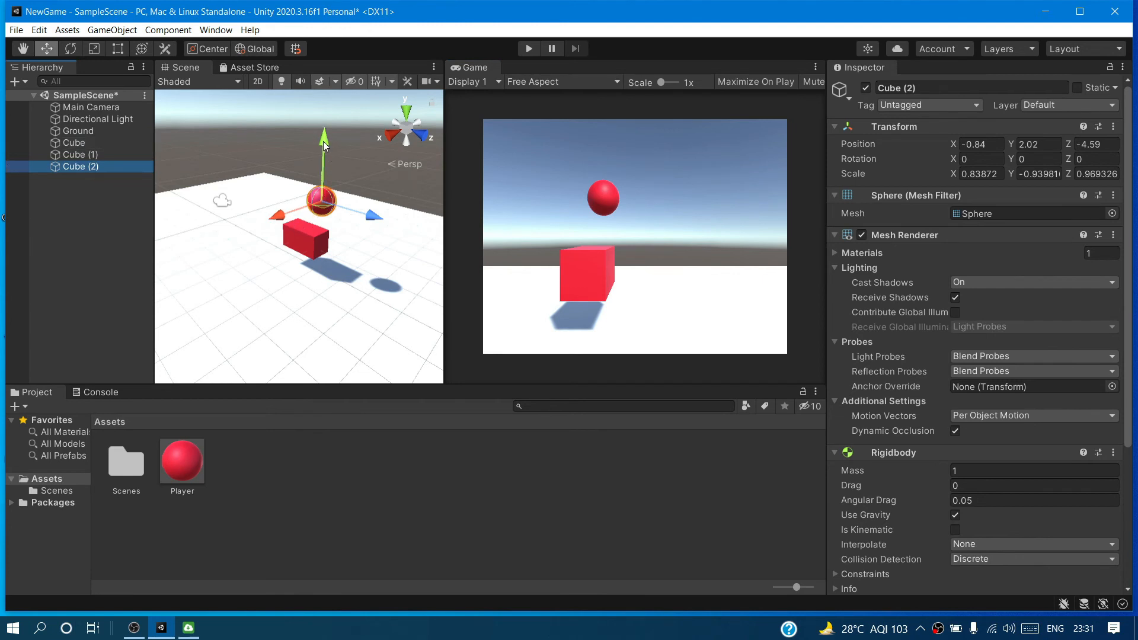
click(304, 233)
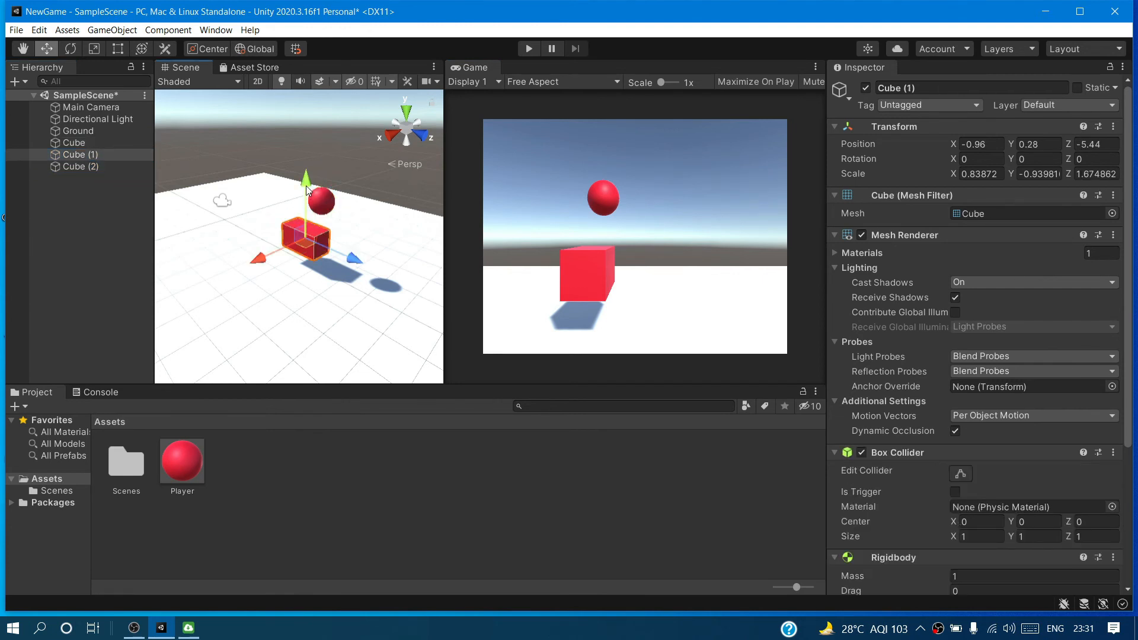
mouse_move(306, 188)
mouse_down()
mouse_move(303, 244)
mouse_move(304, 174)
mouse_move(299, 199)
mouse_up()
Move the duplicated sphere down to Y 0.78 and along the Z axis to -7.17
click(330, 206)
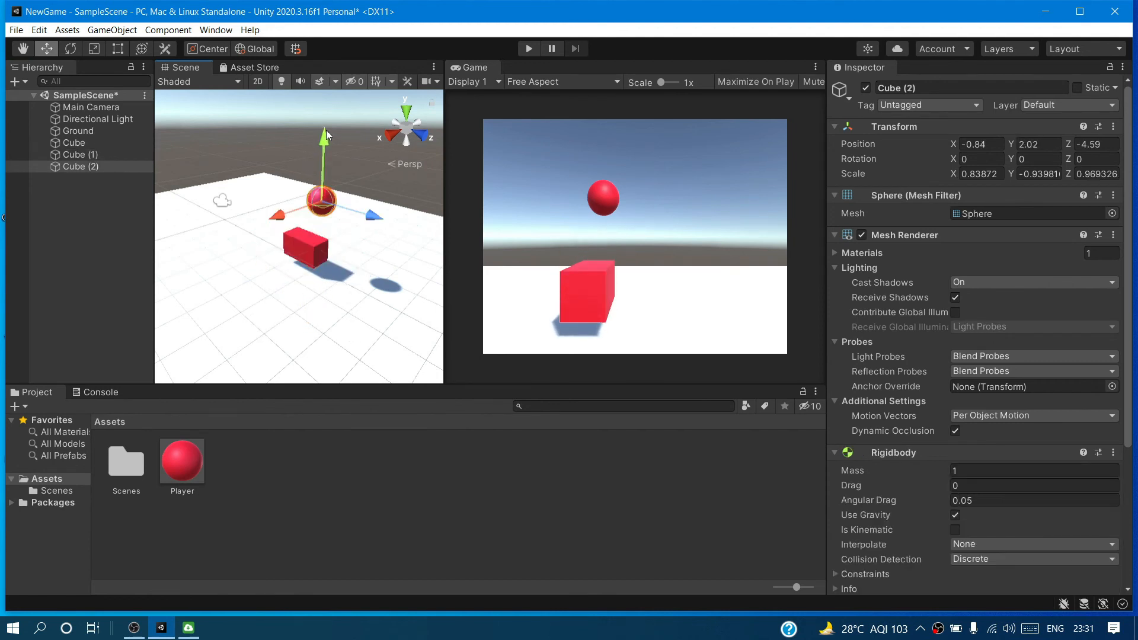
drag(325, 134, 284, 227)
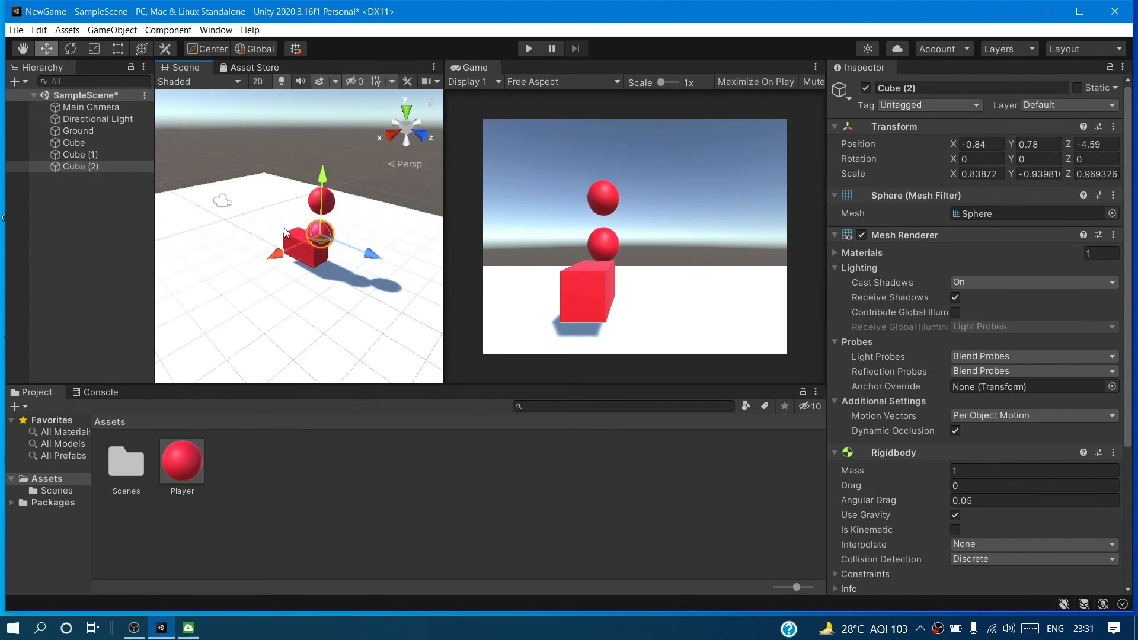
drag(380, 259, 328, 236)
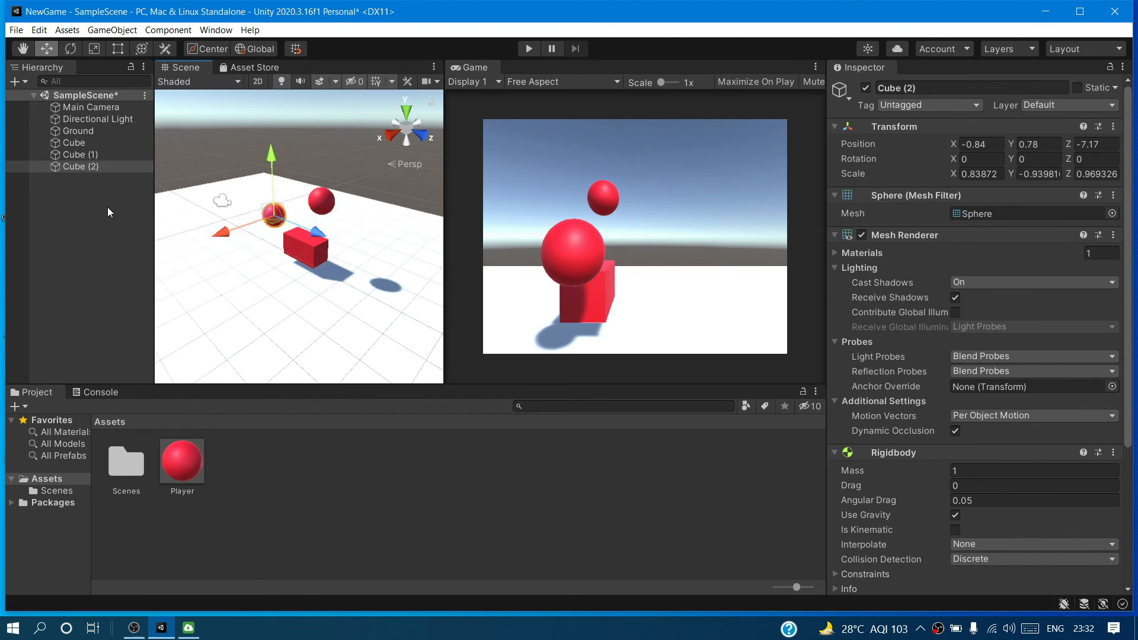
Duplicate the repositioned sphere six more times
key(ctrl+d)
key(ctrl+d)
key(ctrl+d)
key(ctrl+d)
key(ctrl+d)
key(ctrl+d)
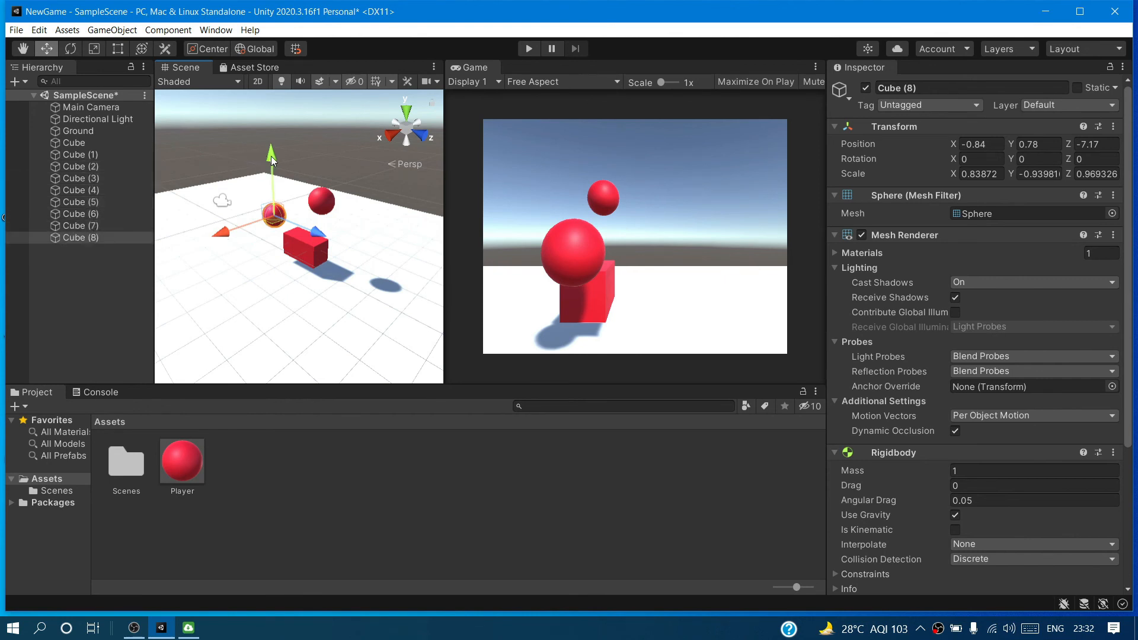
Spread the overlapping sphere copies upward and sideways around the red box, placing Cube (2) at Z -6.61
drag(271, 155, 294, 98)
click(277, 214)
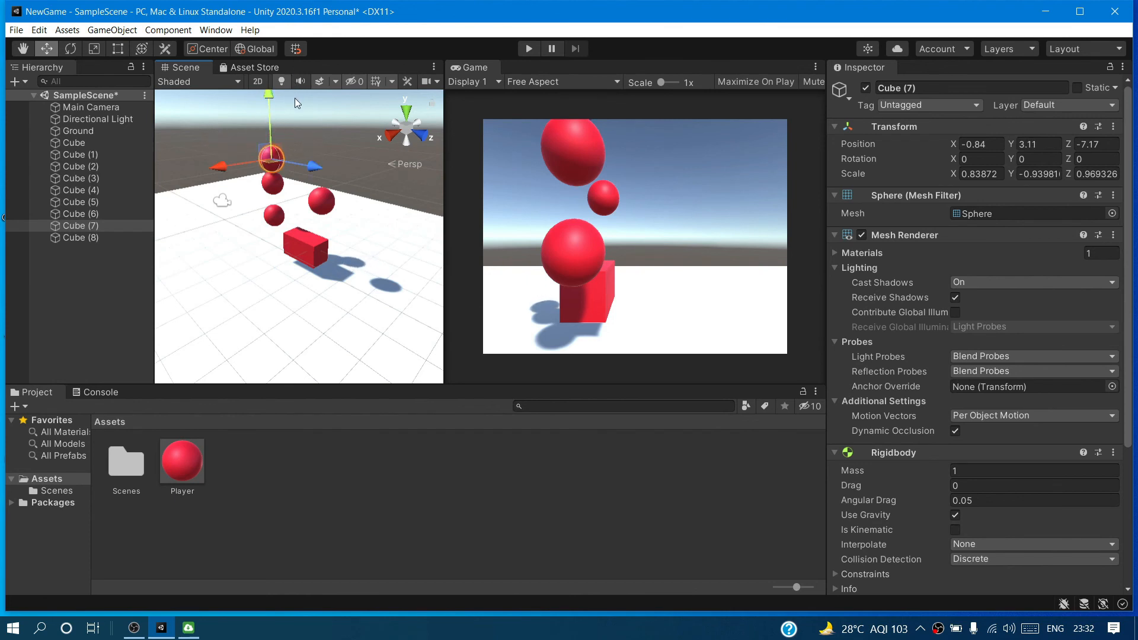
click(274, 214)
drag(268, 159, 240, 62)
click(274, 214)
click(274, 214)
drag(272, 155, 347, 82)
drag(316, 150, 355, 155)
click(274, 215)
drag(272, 157, 278, 104)
drag(316, 170, 389, 214)
click(274, 215)
mouse_move(317, 229)
mouse_down()
mouse_move(334, 237)
mouse_move(326, 234)
mouse_up()
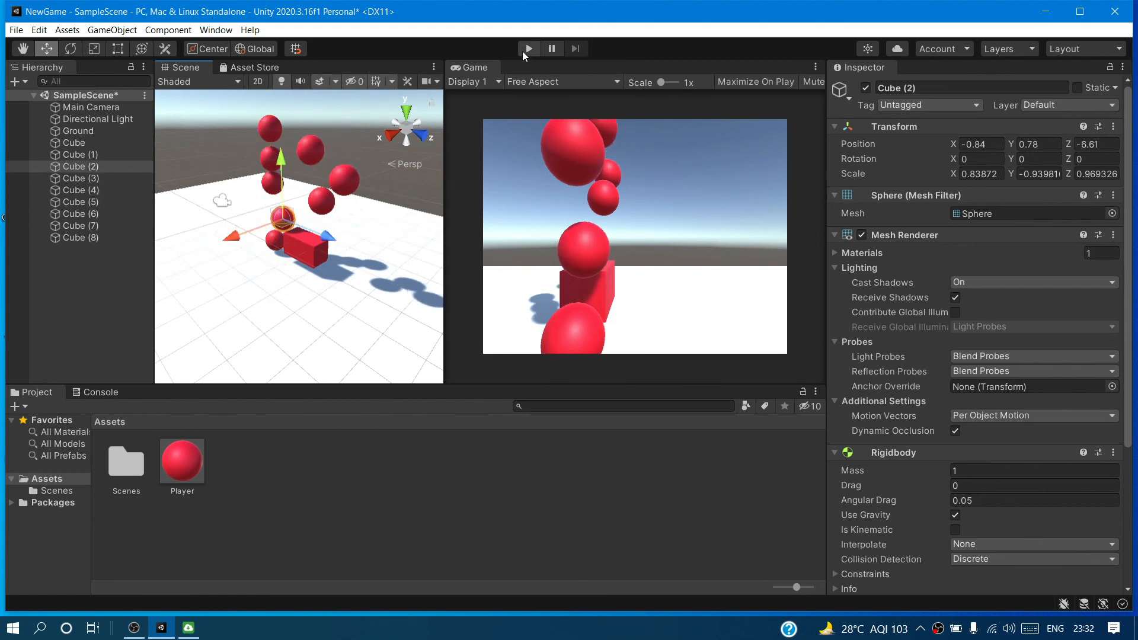
Run the scene to test how the spheres fall and collide, stop it, and review Cube (2)'s Rigidbody and Sphere Collider
click(522, 49)
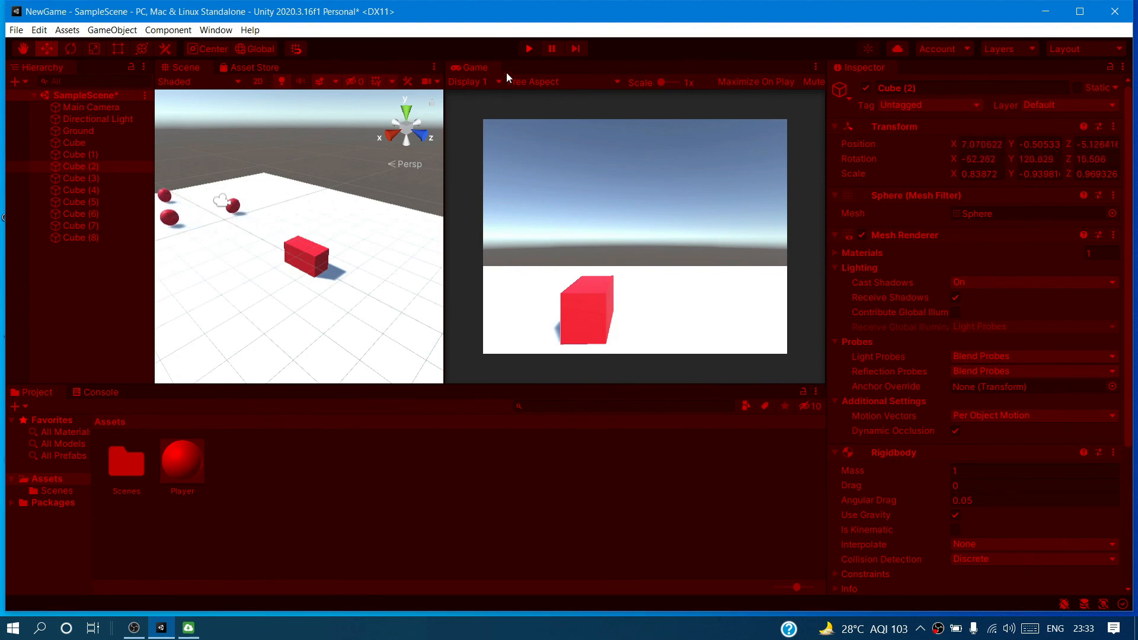
click(533, 49)
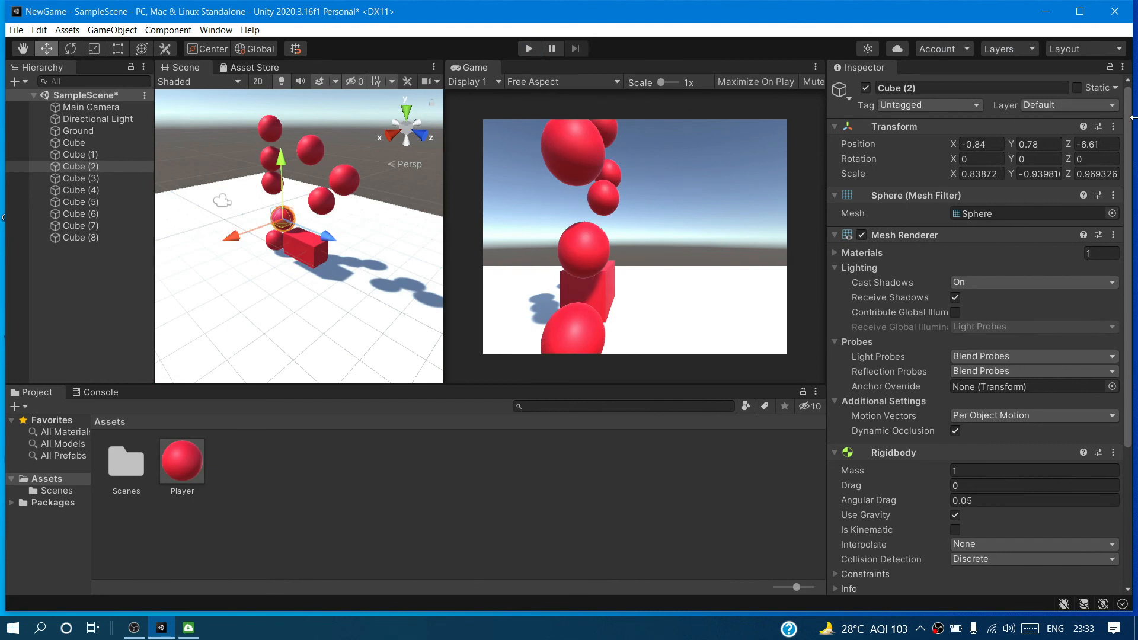
drag(1129, 119, 1132, 290)
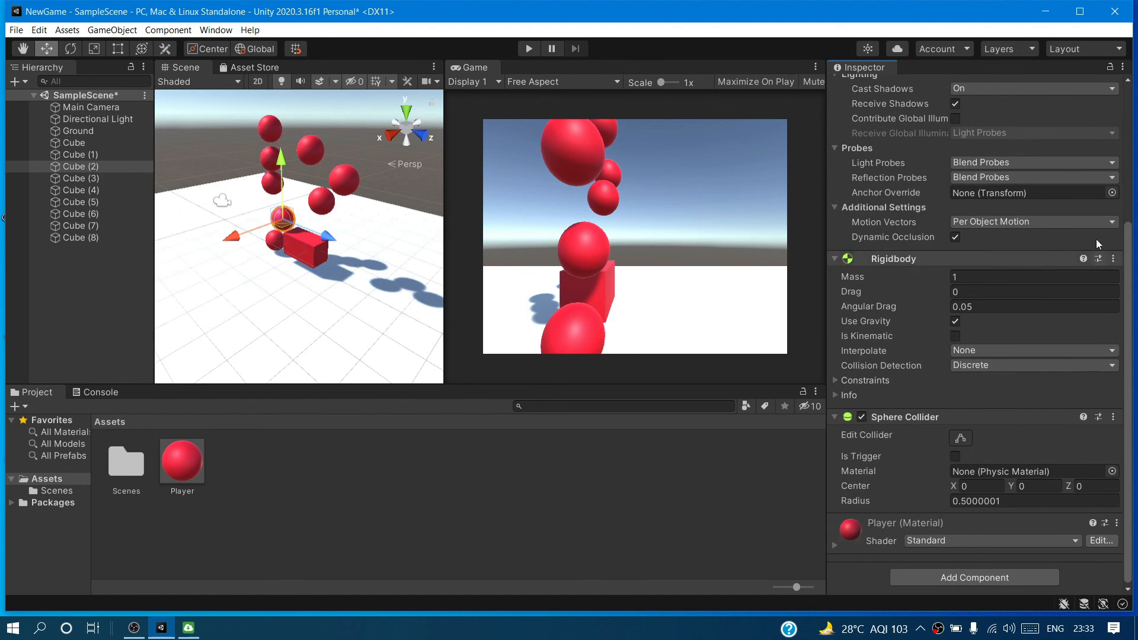
scroll(1097, 239, up, 5)
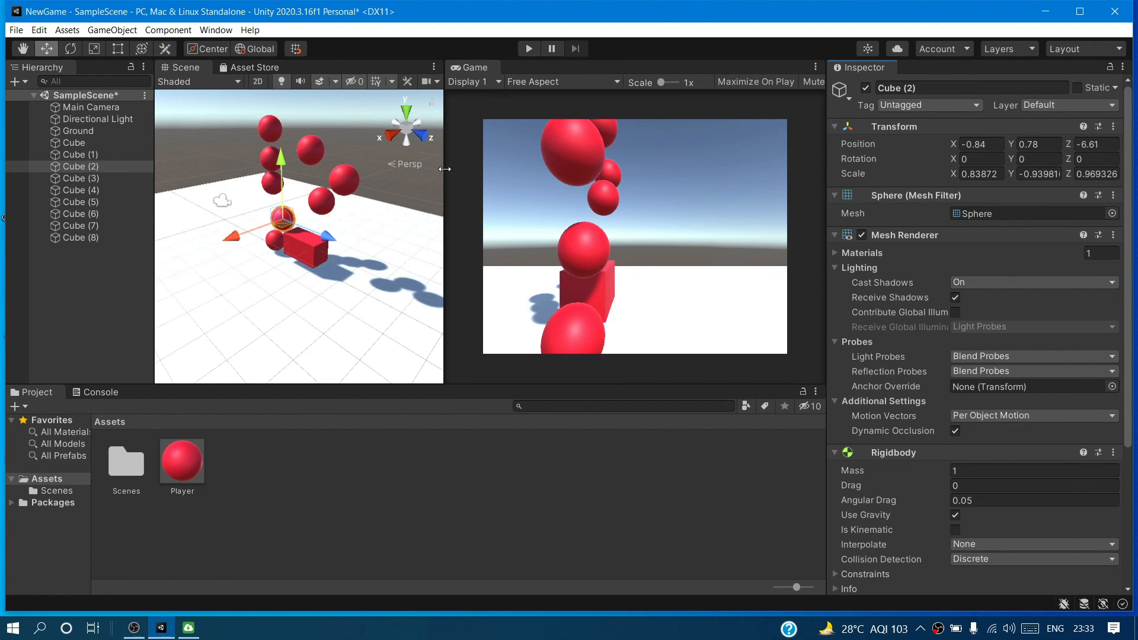
Adjust the split between the Scene and Game views, run the sphere collision test again, and stop it
drag(443, 168, 356, 203)
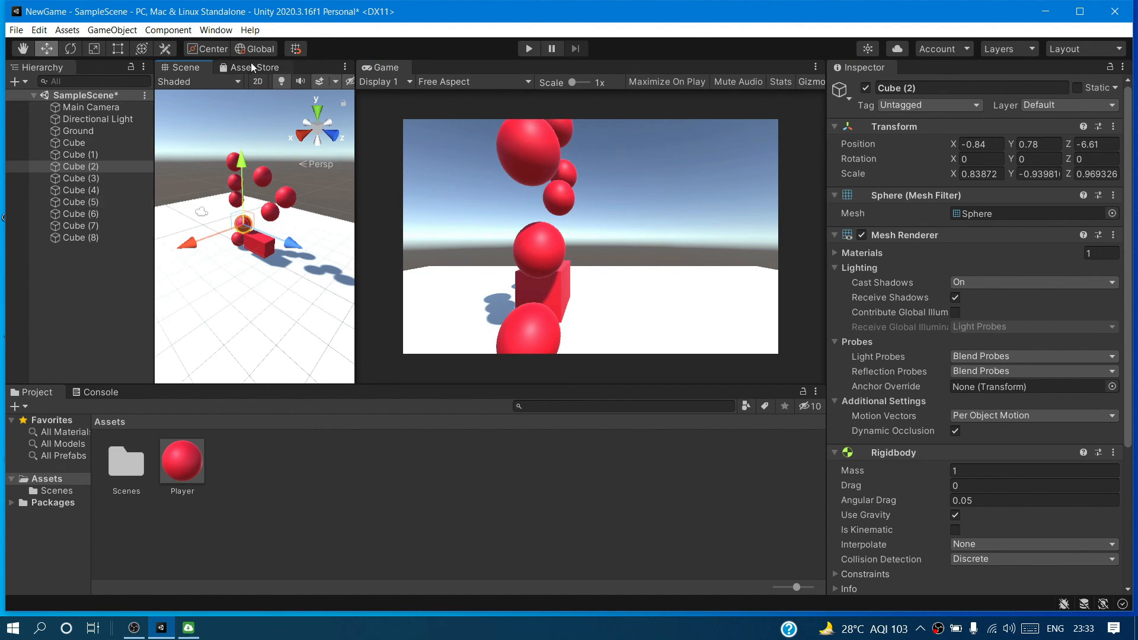
click(373, 68)
drag(354, 264, 464, 337)
click(528, 50)
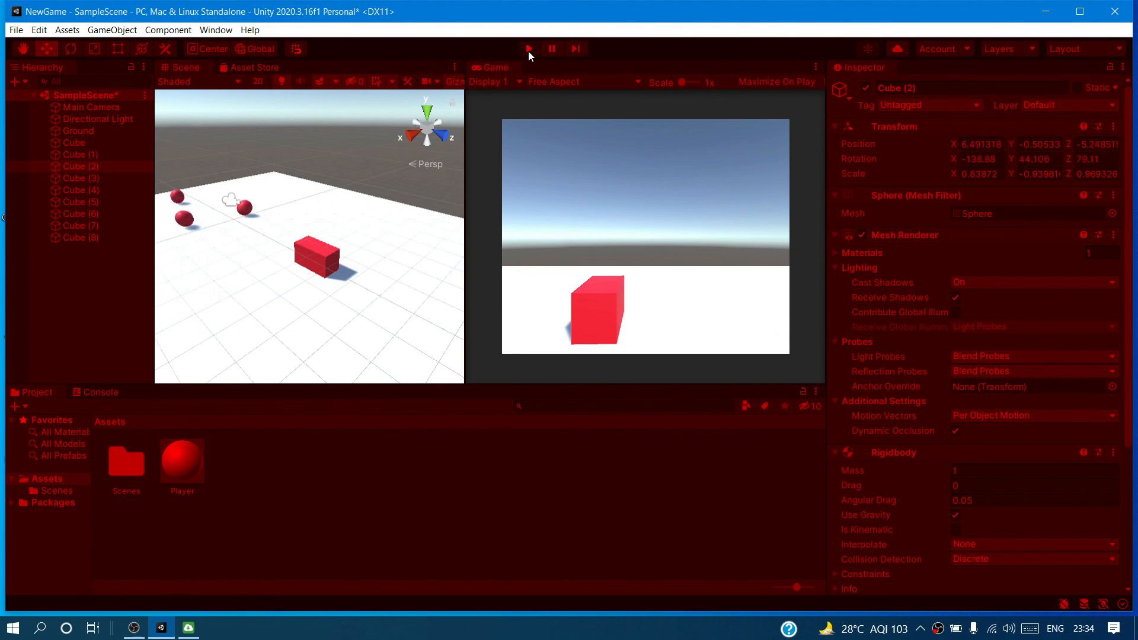
click(529, 50)
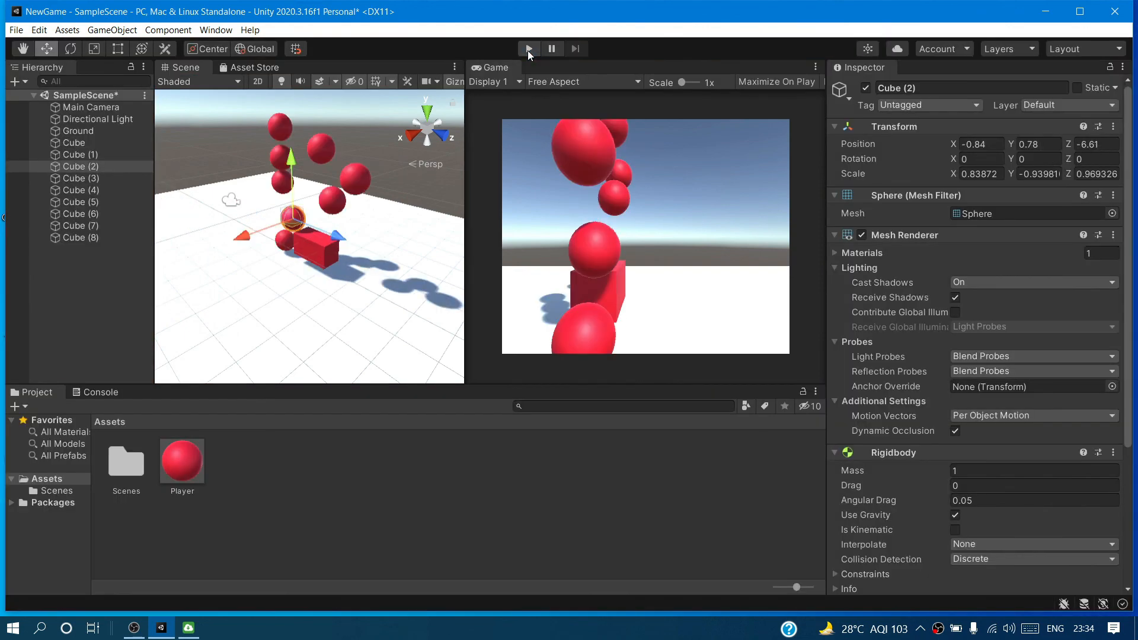